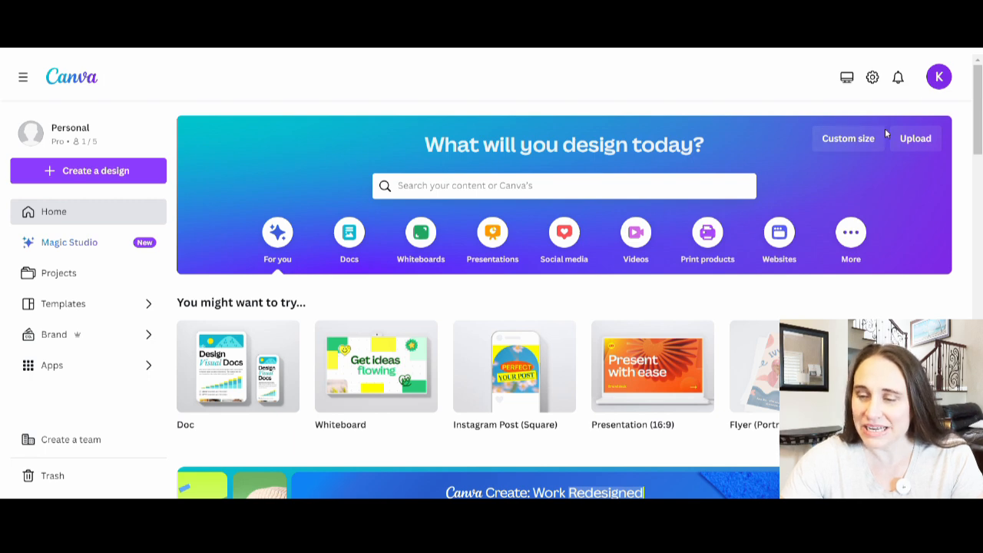
Create a custom-size 4500 × 5400 px design and fill its background with black
click(843, 145)
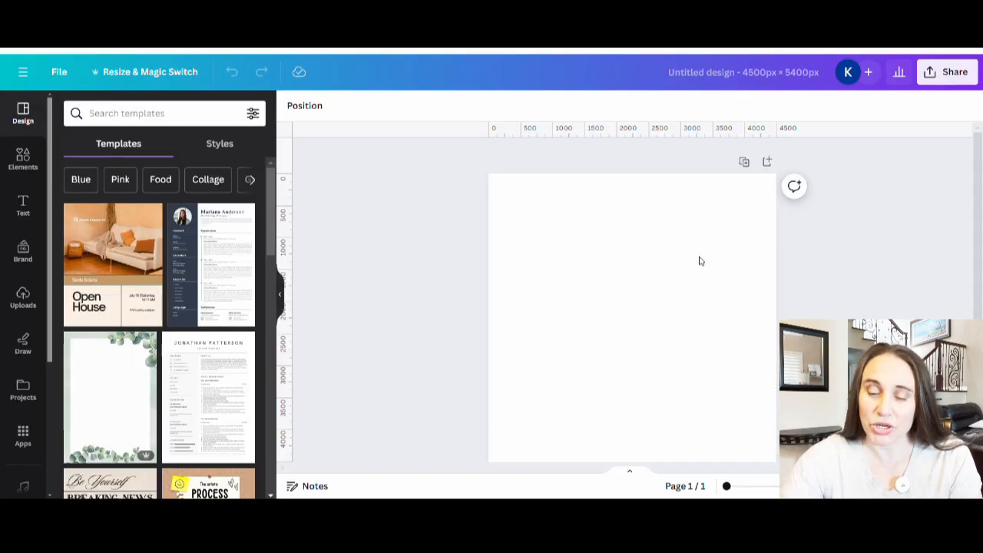
click(595, 231)
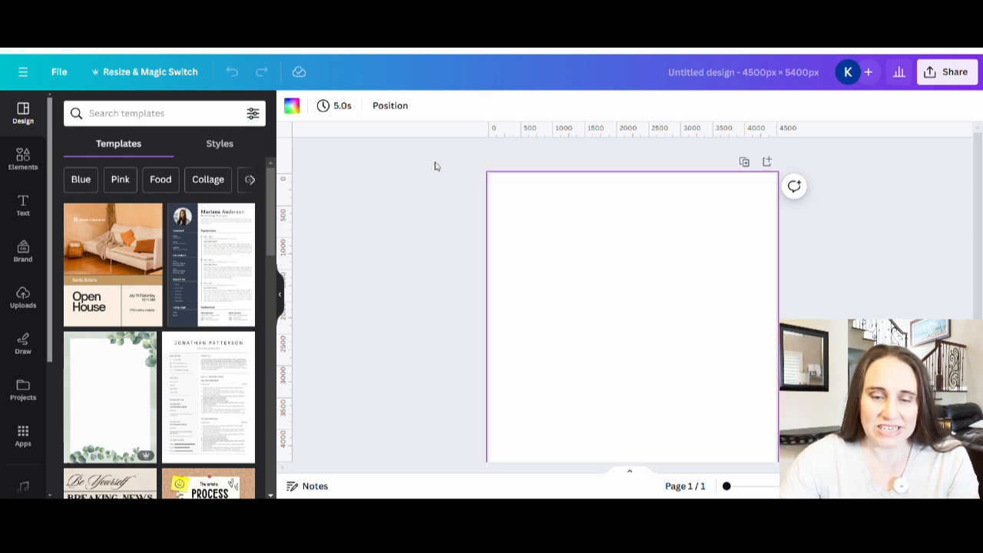
click(292, 106)
click(73, 359)
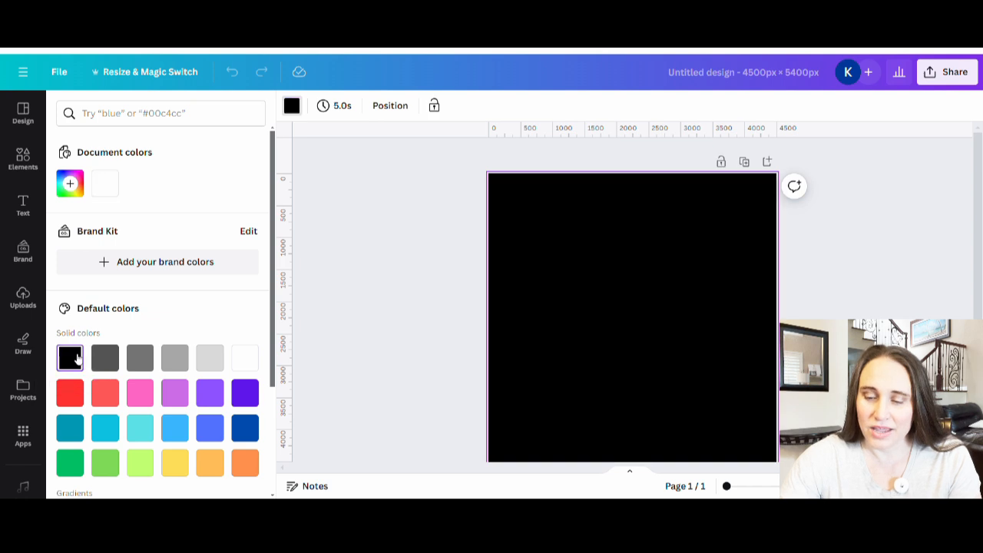
click(381, 254)
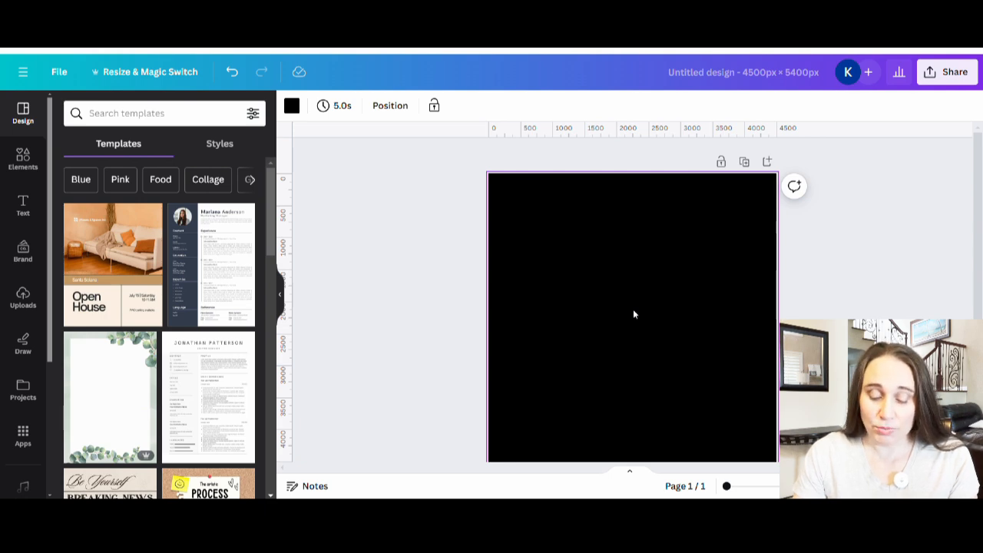
Add the text "DAD" and enlarge it across the middle of the canvas
key(t)
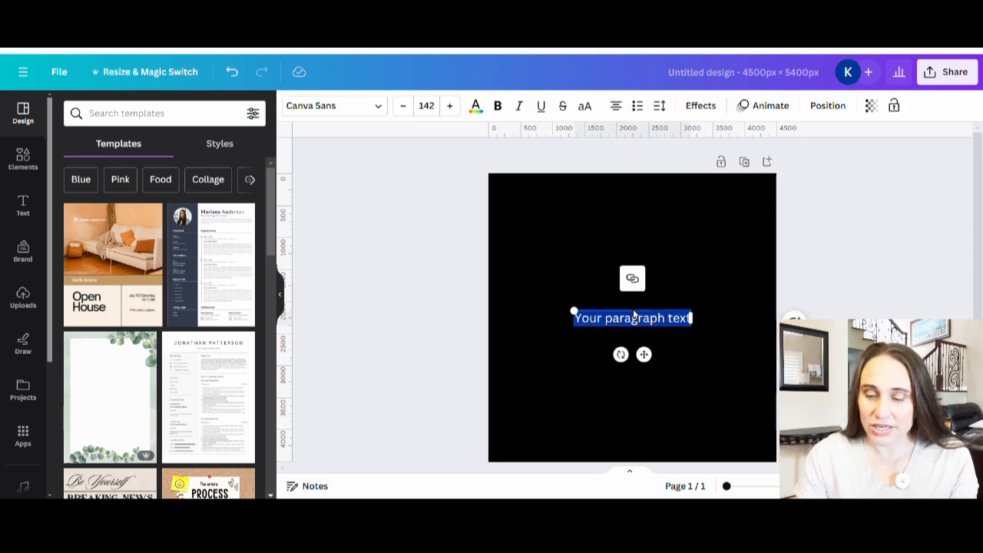
text(DAD)
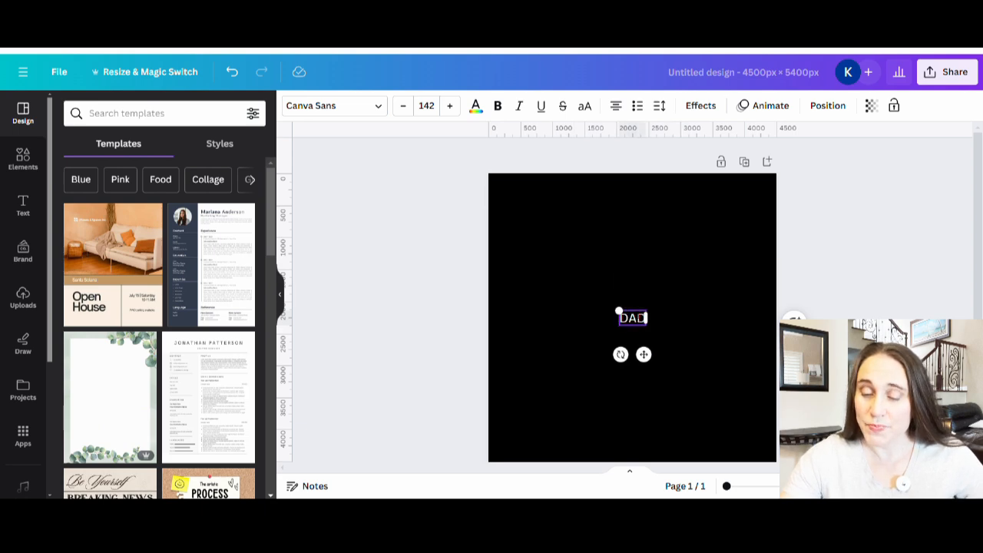
drag(619, 312, 525, 259)
drag(650, 332, 716, 410)
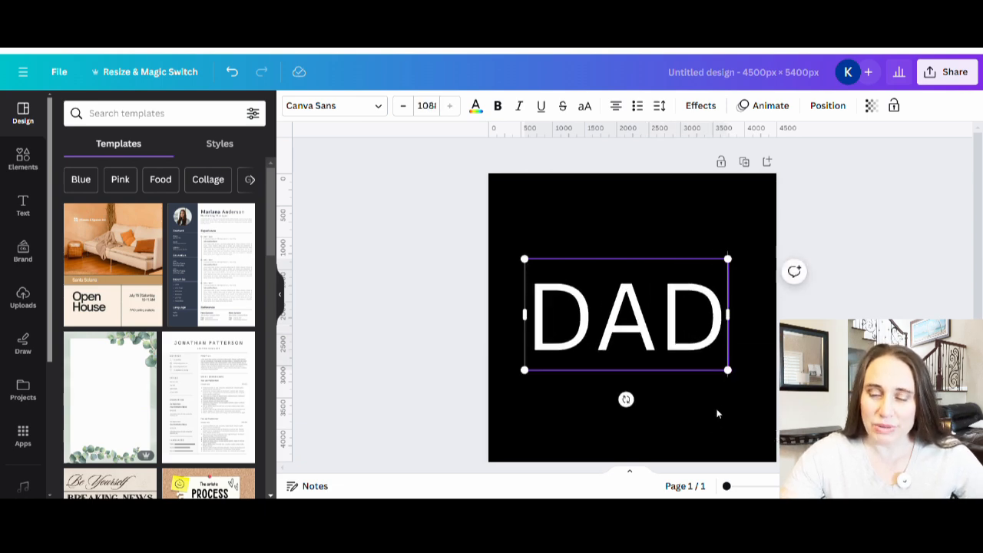
click(723, 410)
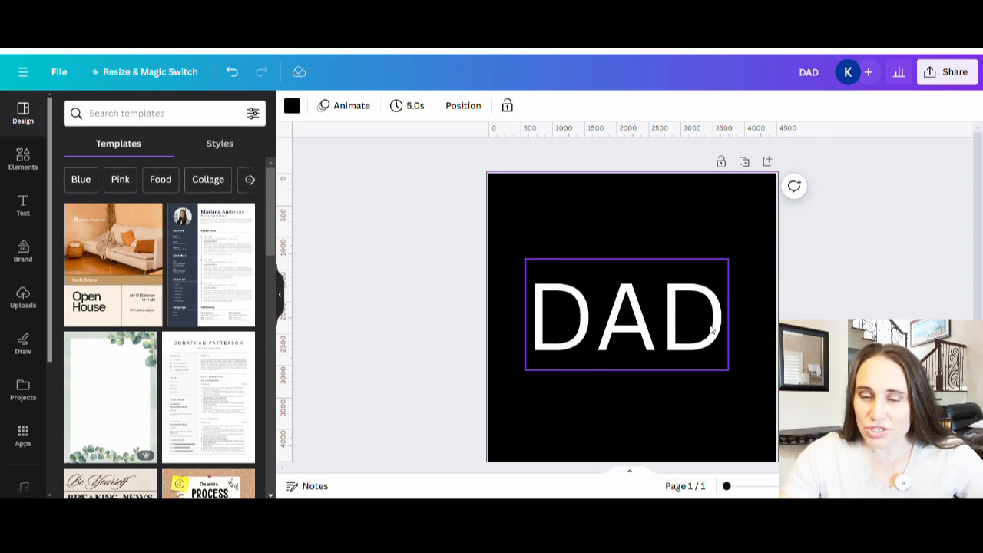
Make the DAD text bold and change its font to Anton
click(559, 326)
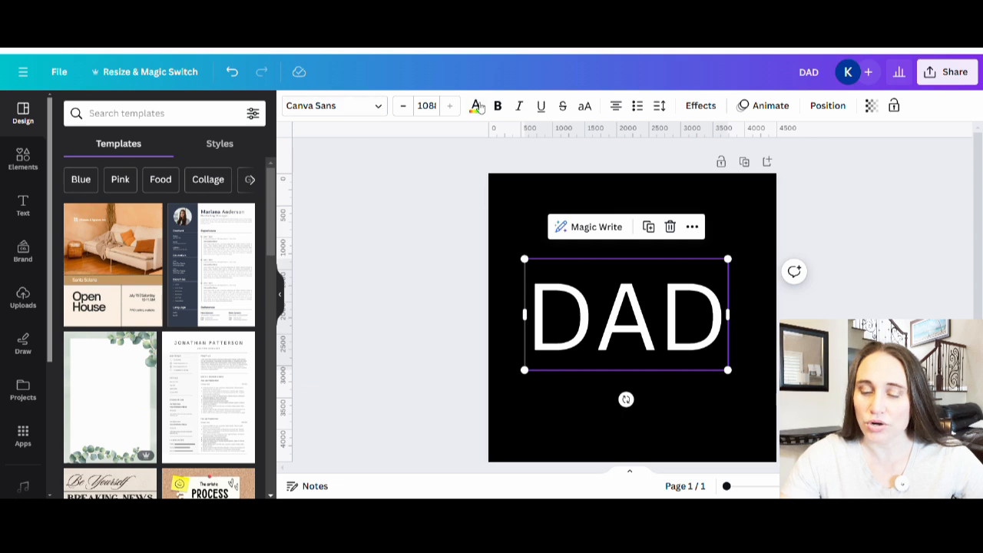
click(498, 105)
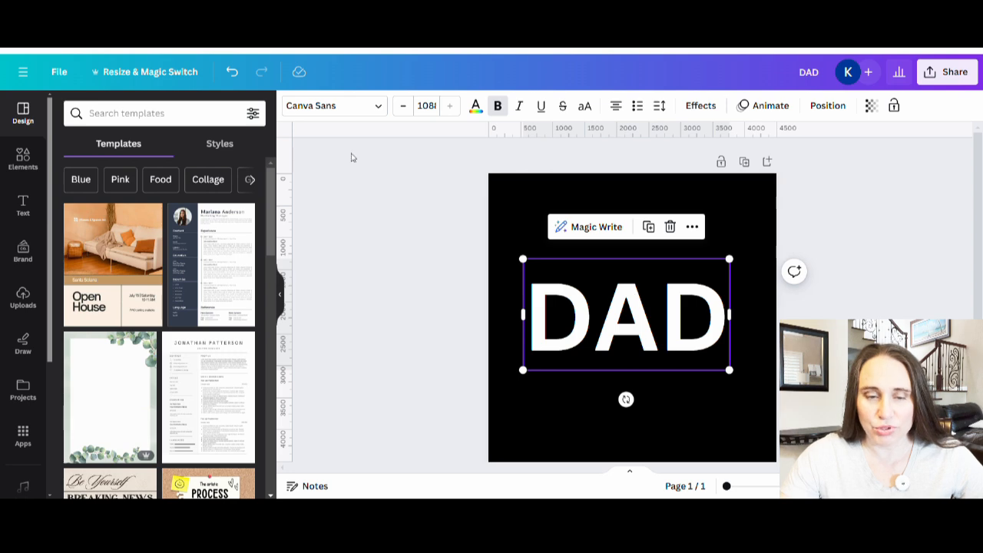
click(300, 107)
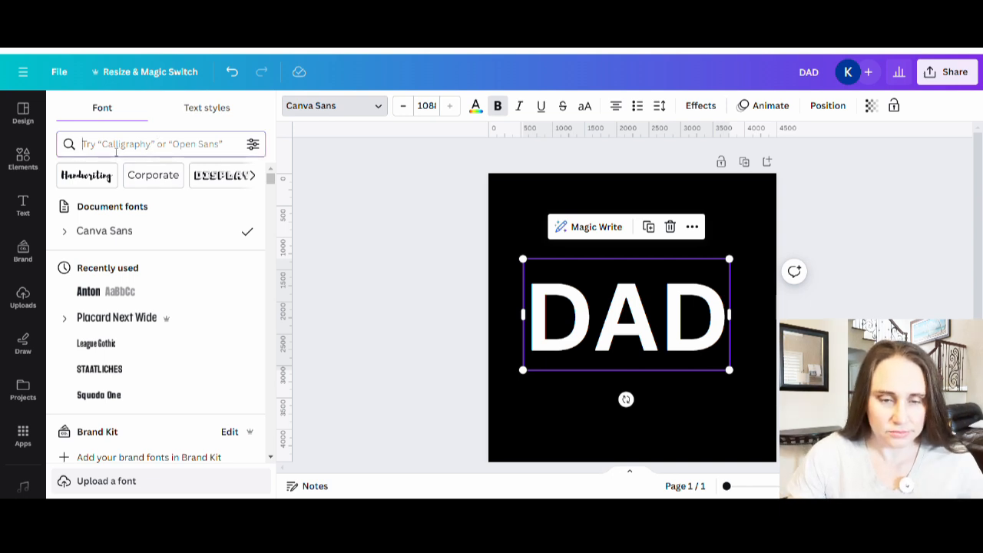
click(116, 150)
text(anton)
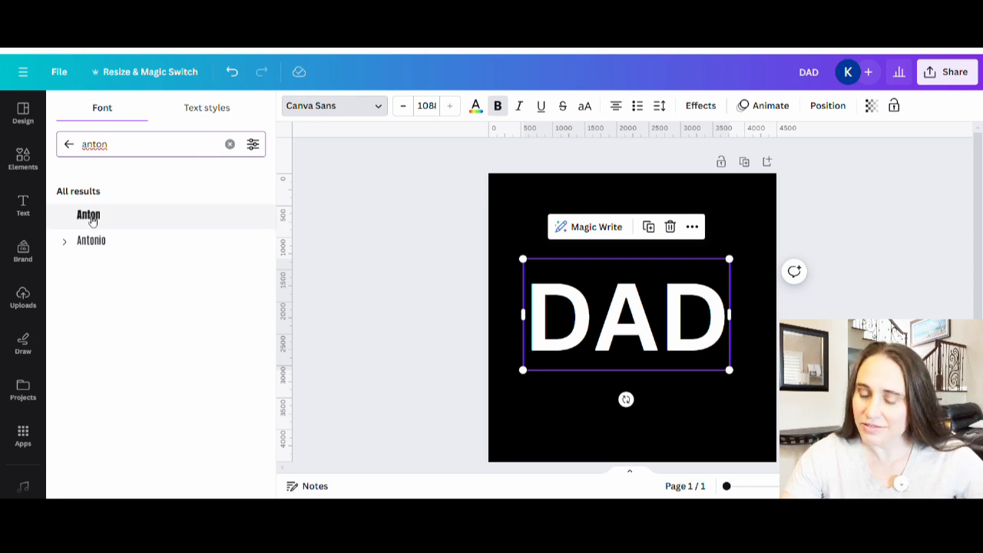
click(82, 219)
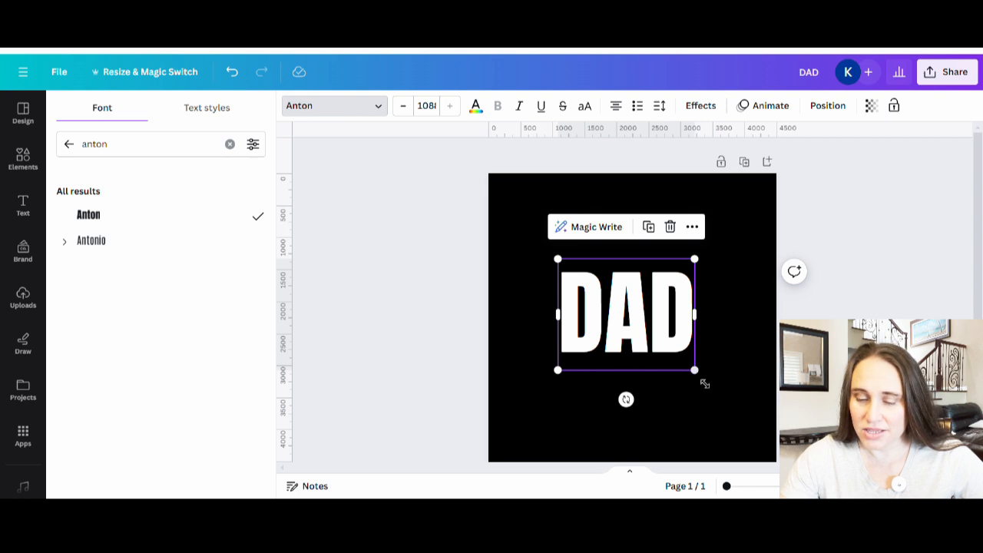
Enlarge the DAD text to nearly the full canvas width and move it up into the upper part of the canvas
drag(696, 372, 764, 426)
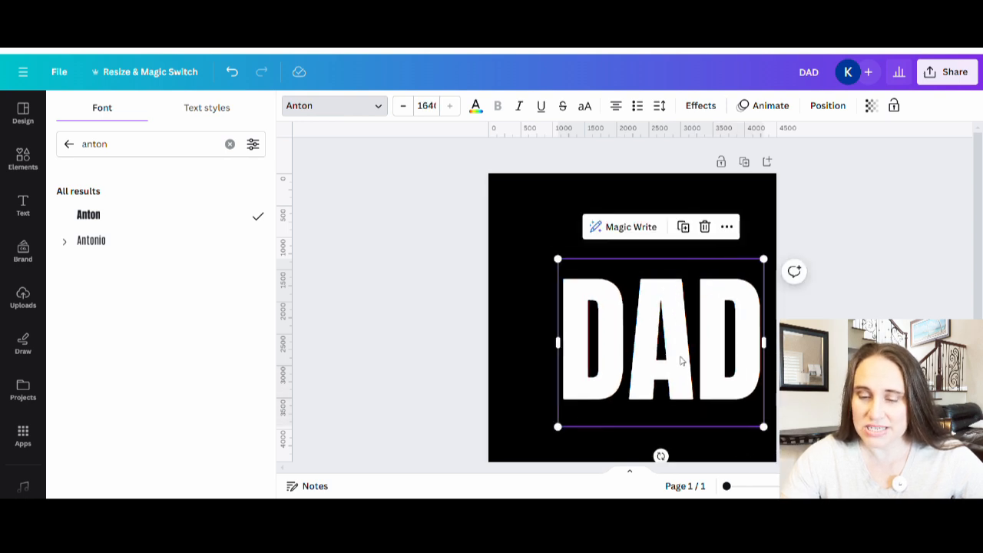
drag(558, 427, 481, 447)
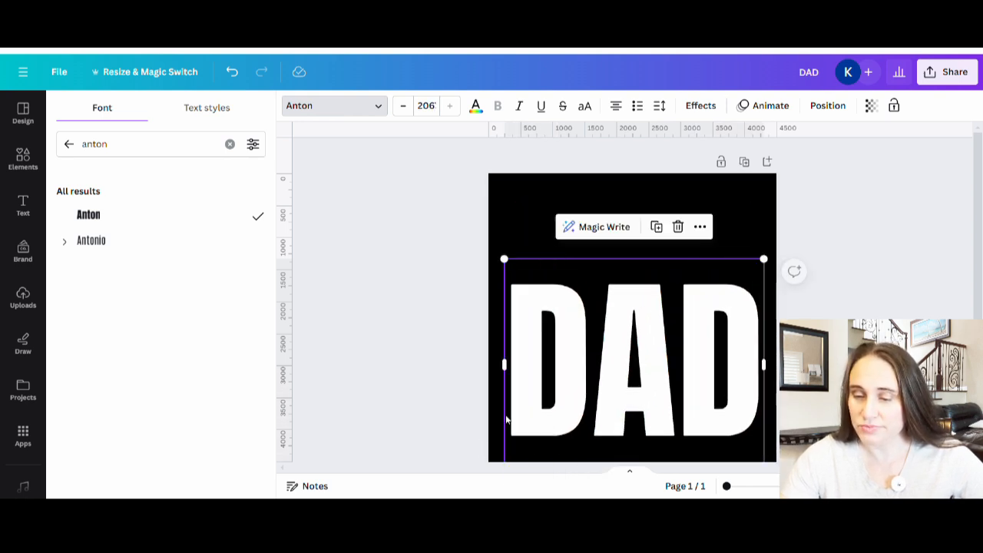
click(373, 273)
drag(637, 413, 642, 346)
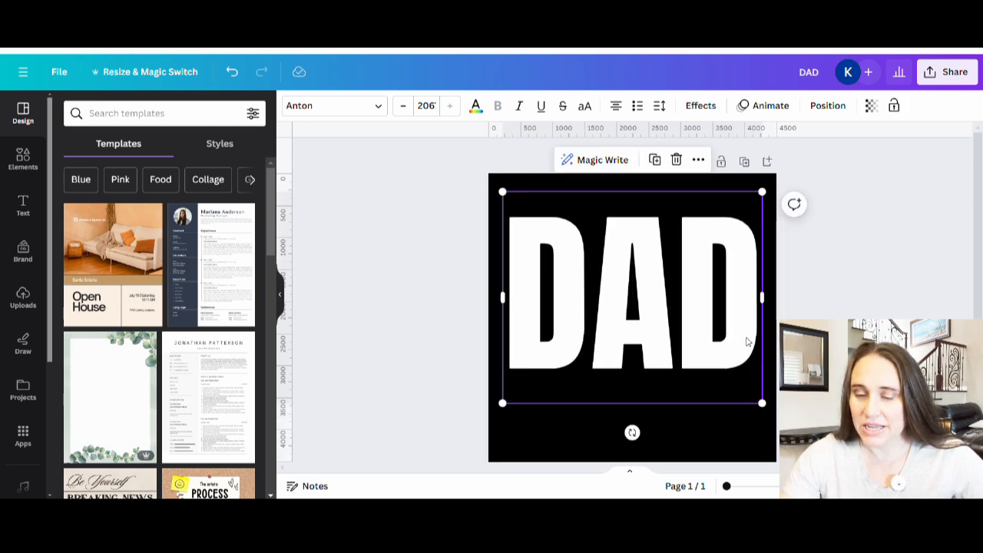
click(826, 342)
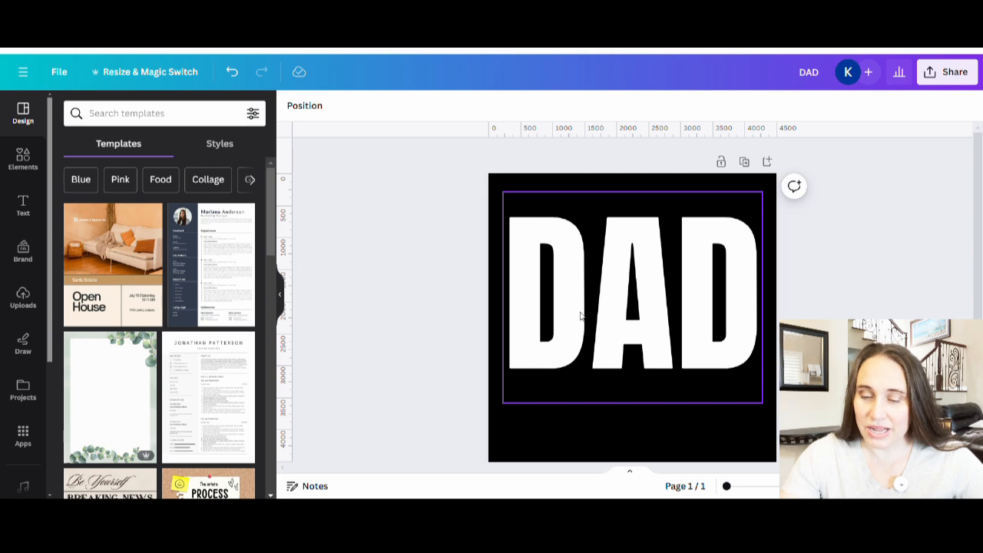
Add a white rectangle, narrowed and lengthened to cover the opening inside the first D
click(649, 303)
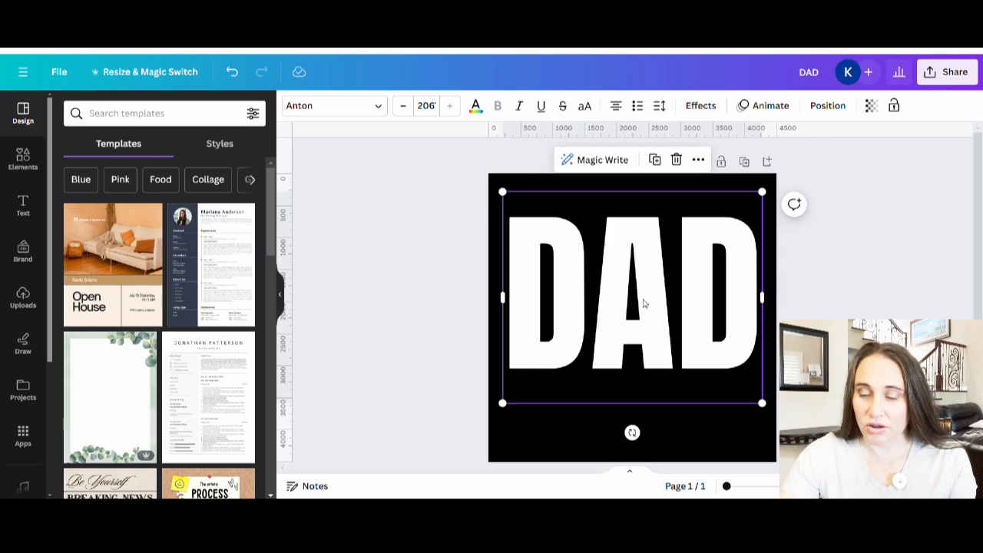
click(729, 434)
key(r)
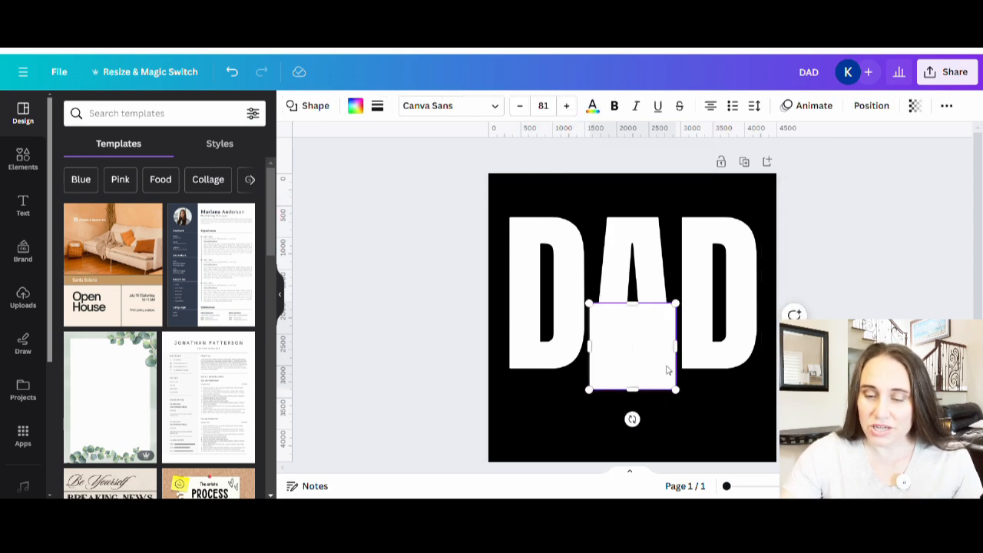
drag(630, 362, 568, 280)
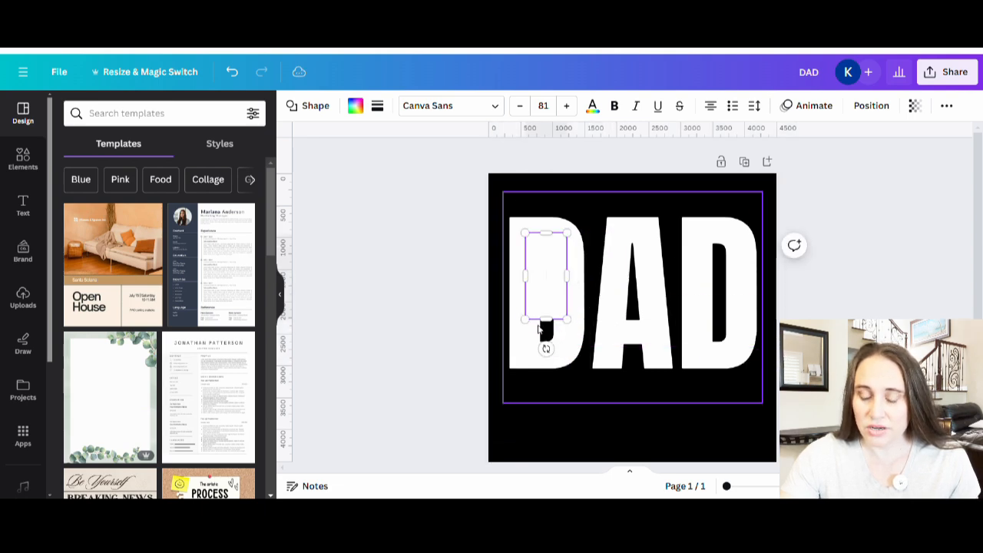
drag(548, 330, 548, 363)
click(559, 435)
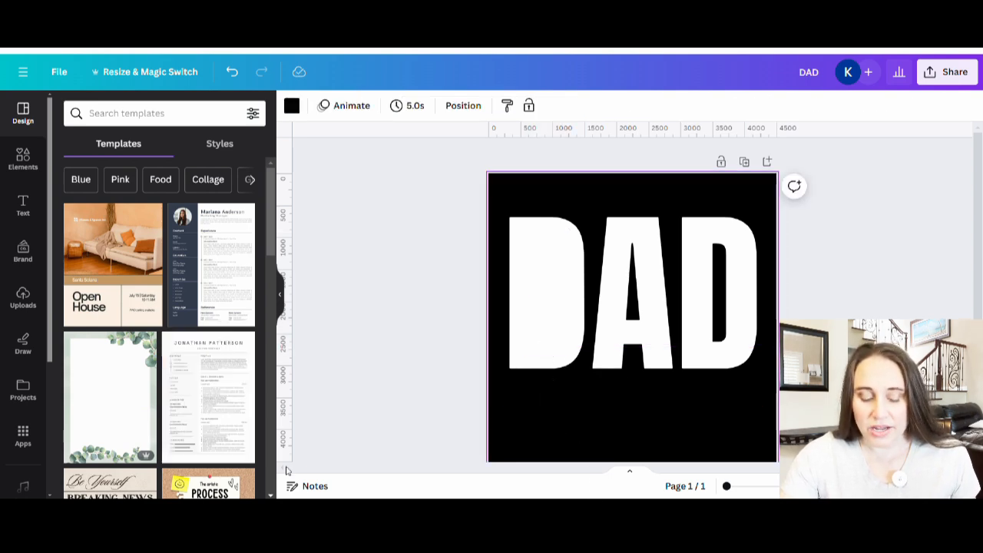
Duplicate the first D's rectangle and place the copy over the opening of the last D
click(547, 326)
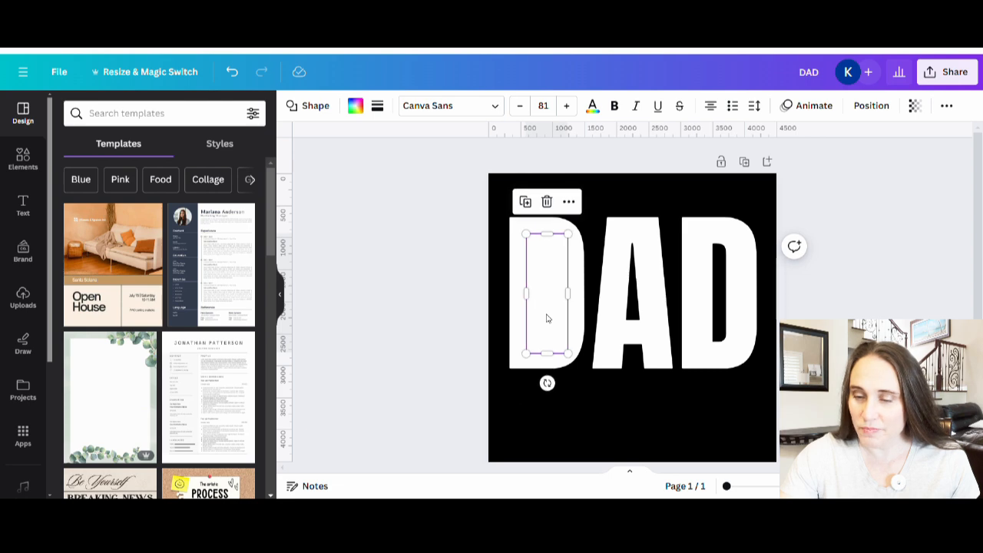
drag(547, 318, 719, 318)
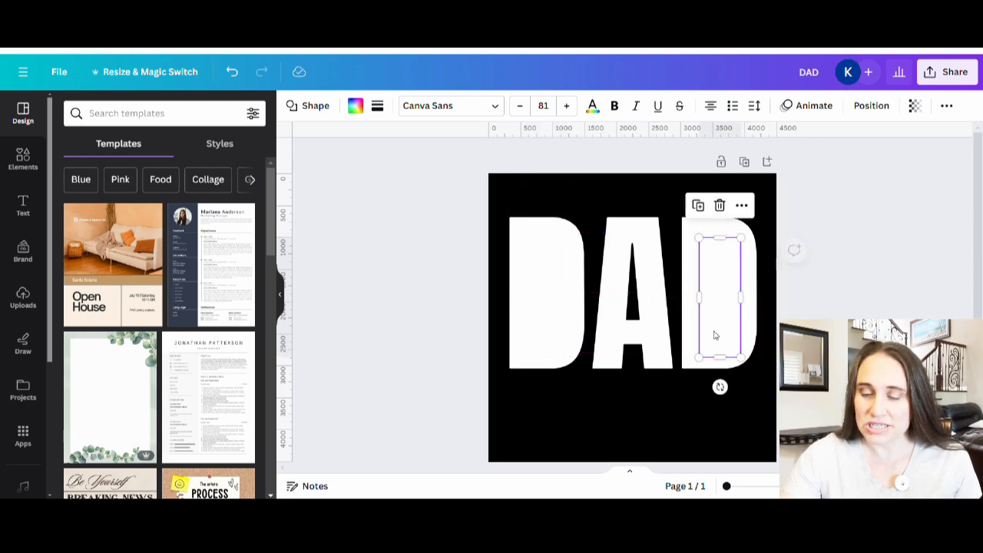
click(725, 435)
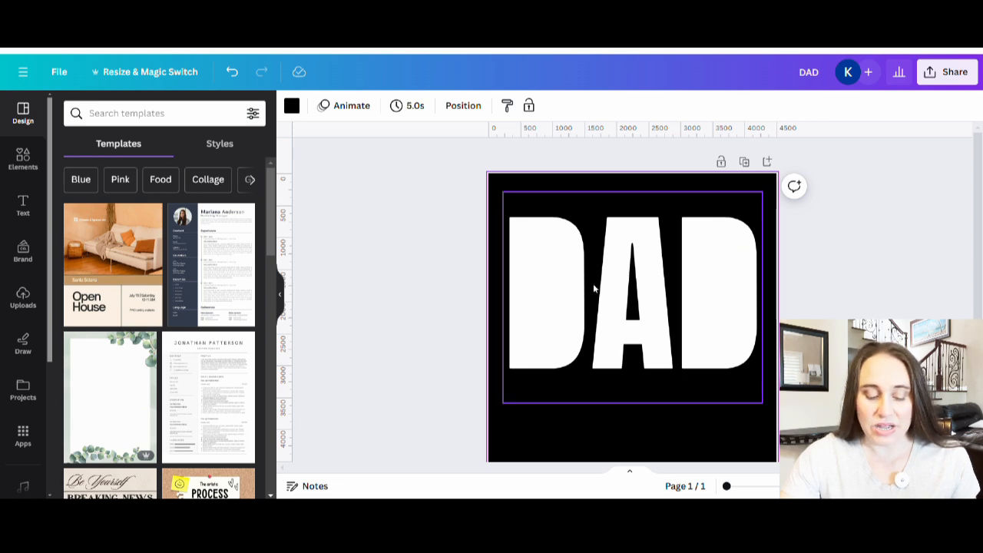
Place another copy of the rectangle over the opening of the A and shorten it to stay inside the letter
click(544, 288)
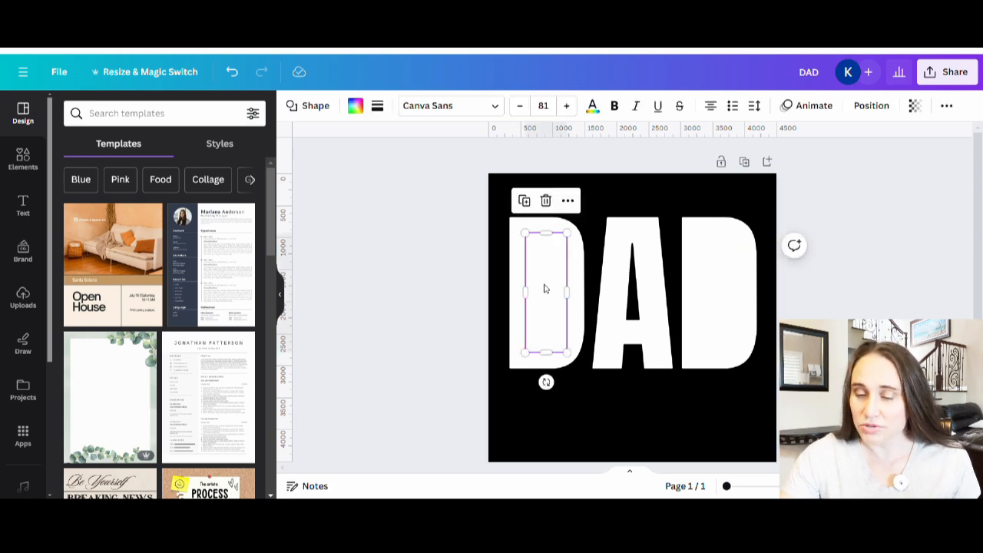
key(ctrl+v)
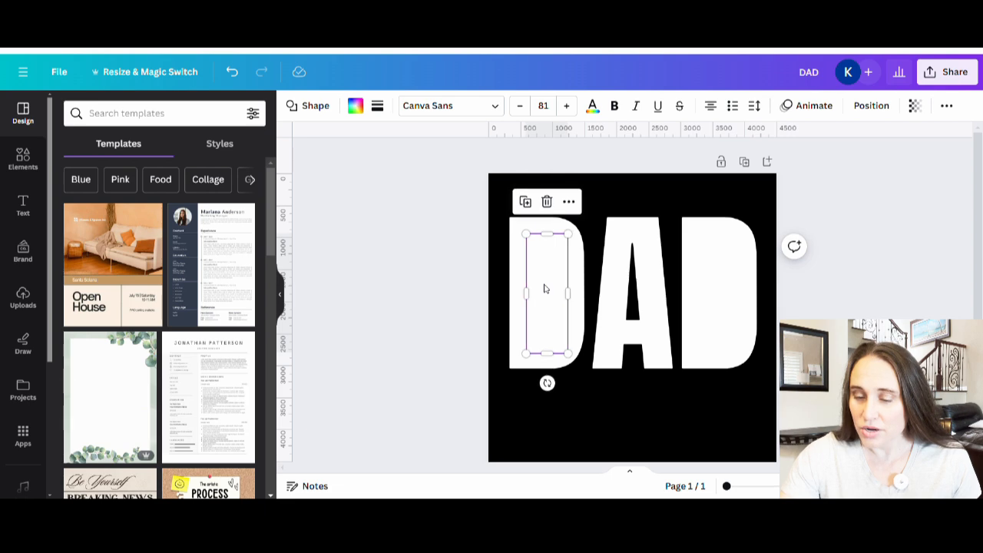
drag(544, 288, 634, 289)
drag(642, 357, 644, 341)
click(648, 419)
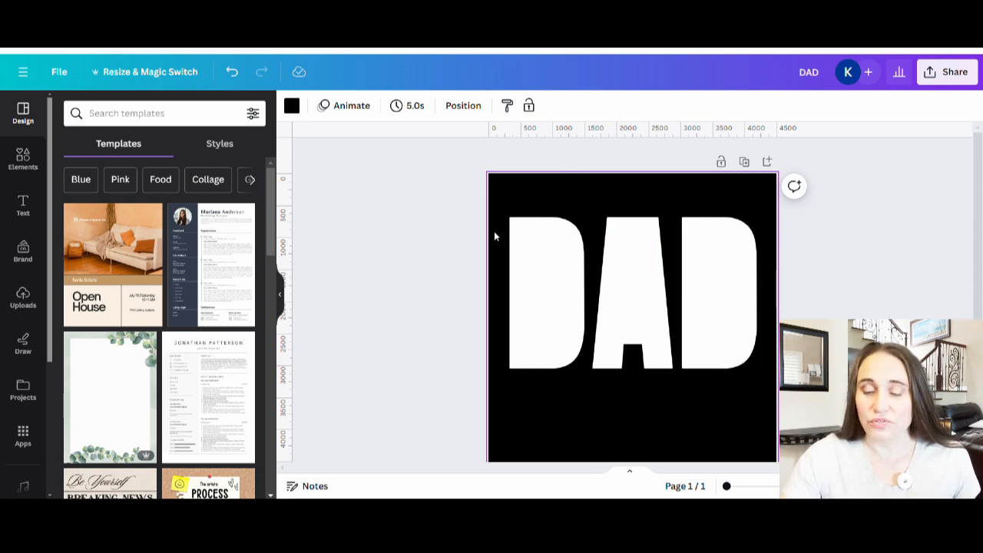
Color the rectangle inside the first D turquoise blue (#5ce1e6)
click(537, 266)
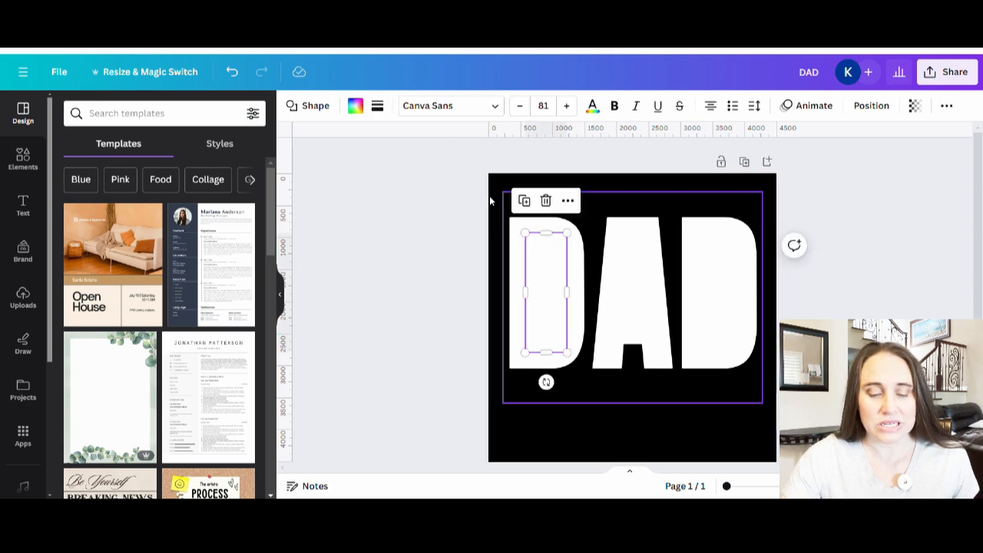
click(355, 105)
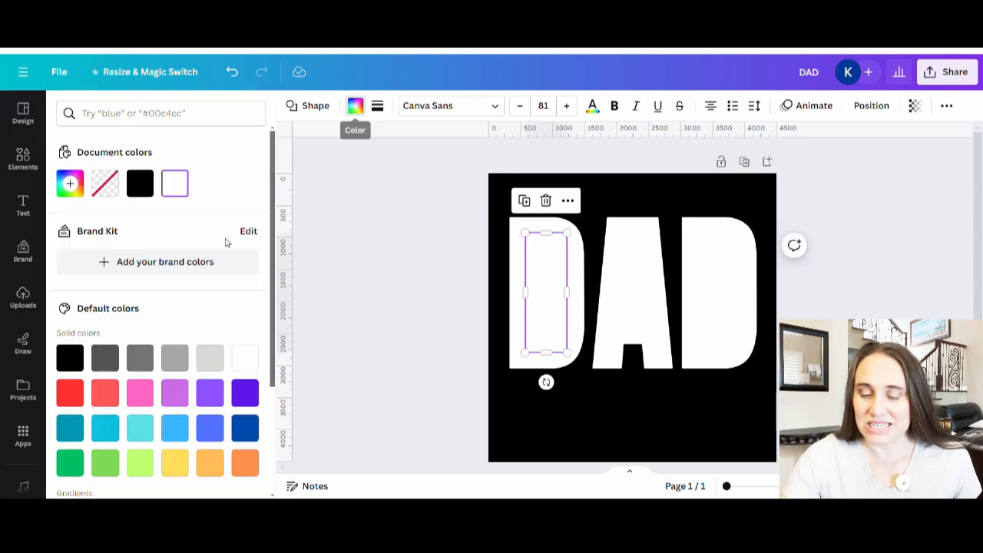
click(140, 427)
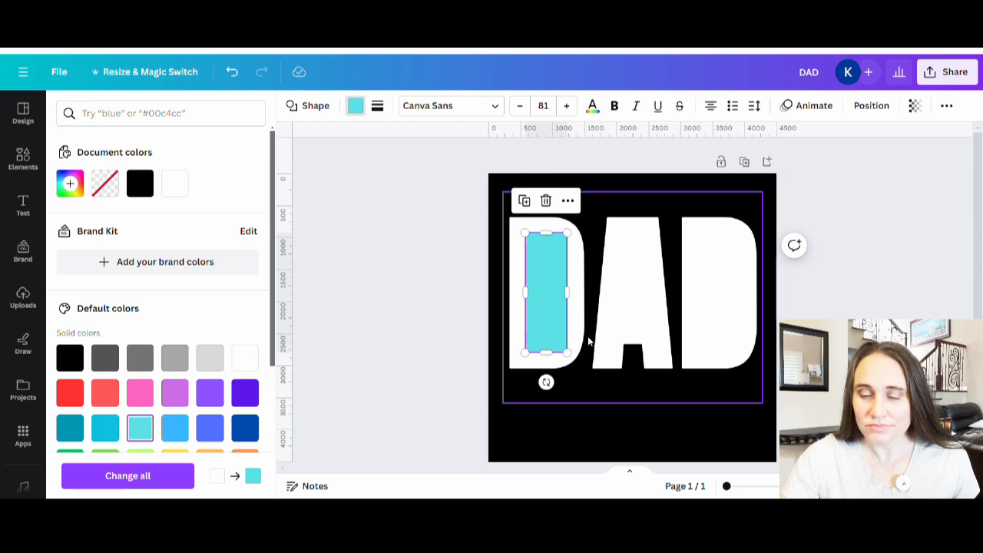
Change the DAD text color to the document's turquoise #5ce1e6
click(575, 340)
click(575, 340)
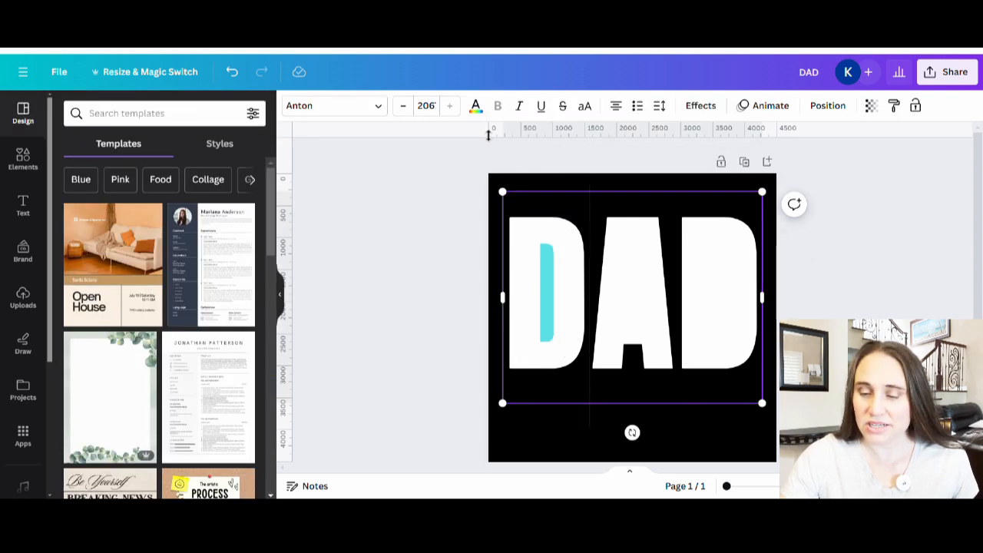
click(476, 106)
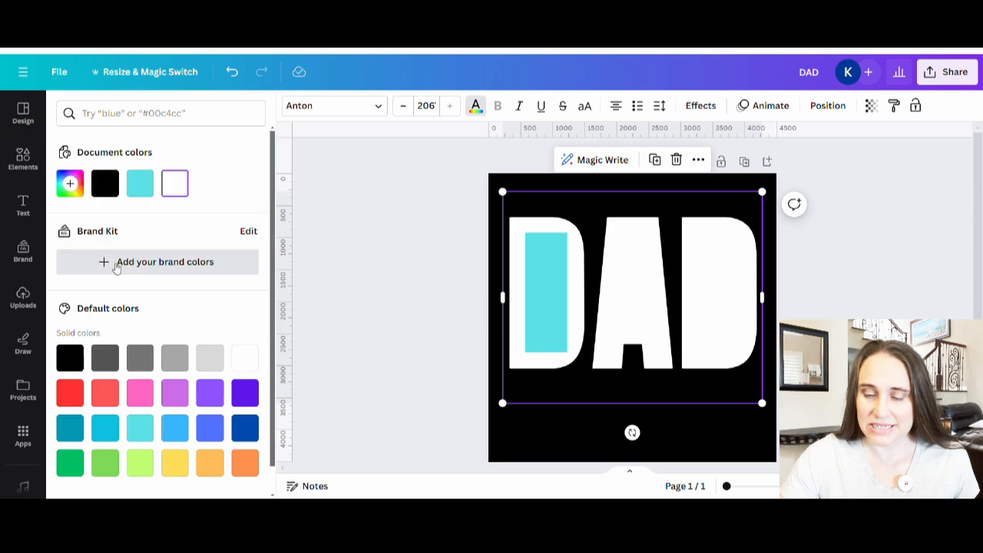
click(143, 180)
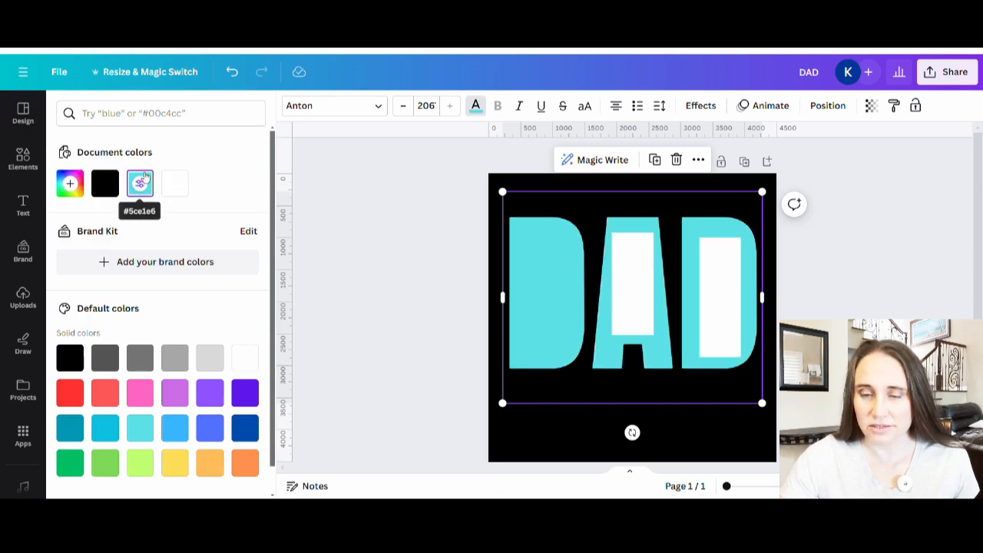
click(580, 437)
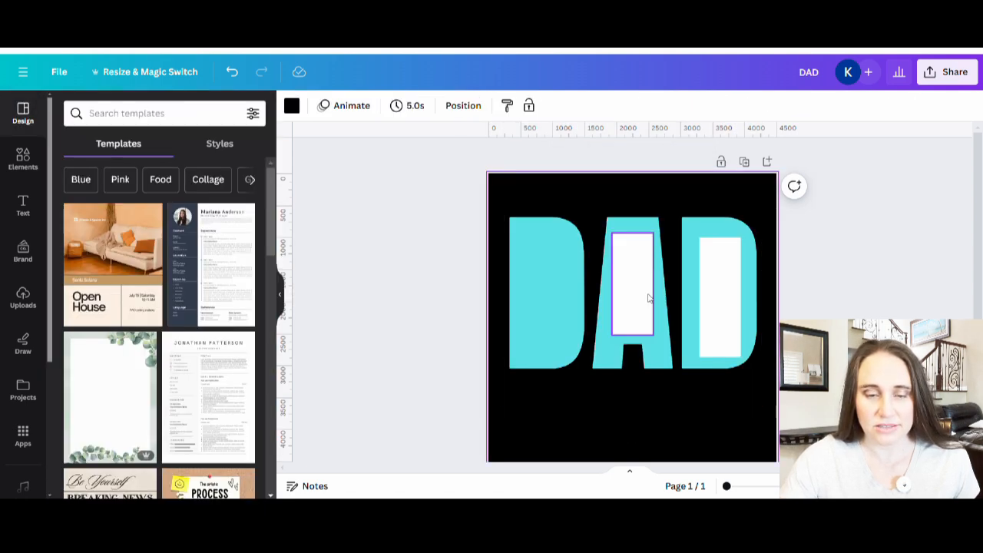
Color the rectangles inside the A and the last D with the document's turquoise #5ce1e6
click(649, 298)
click(355, 105)
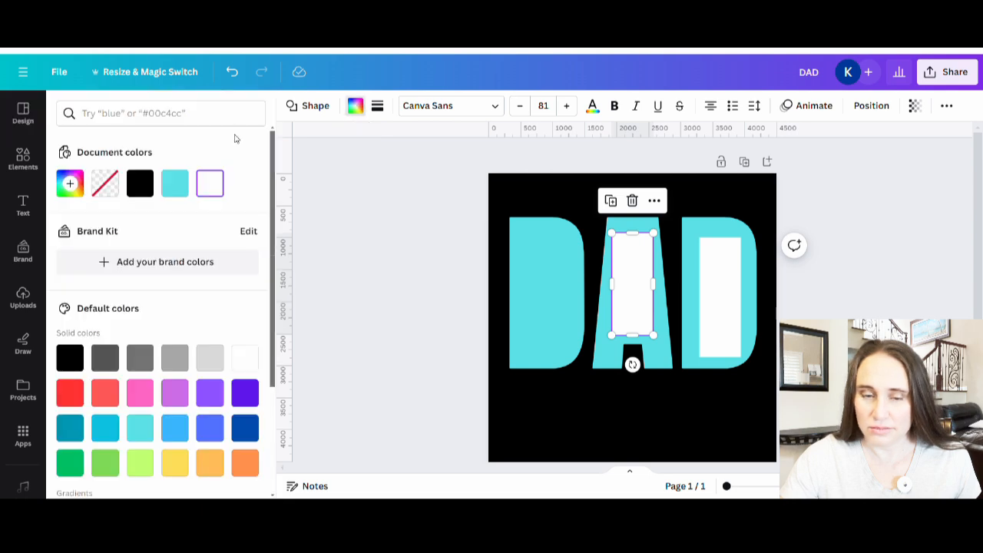
click(175, 183)
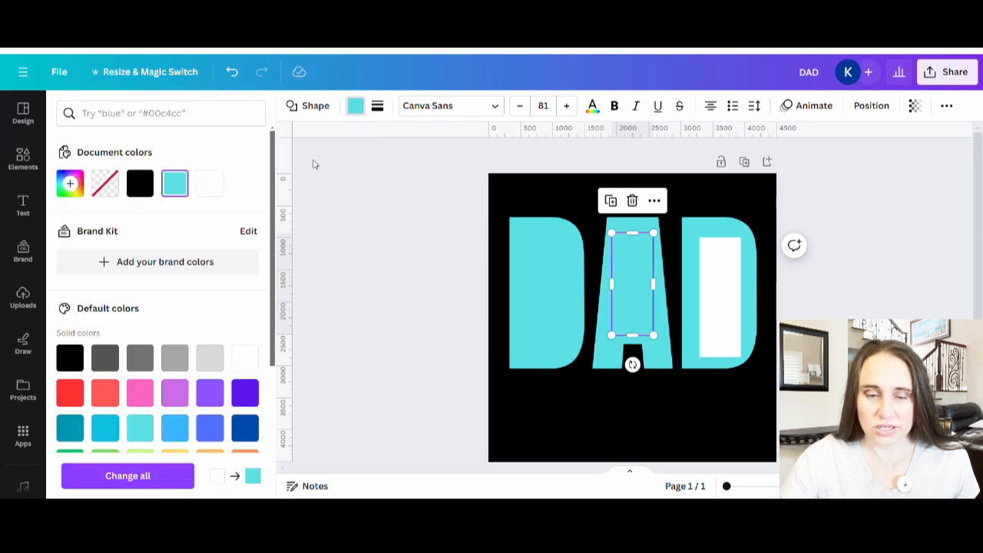
click(739, 296)
click(175, 183)
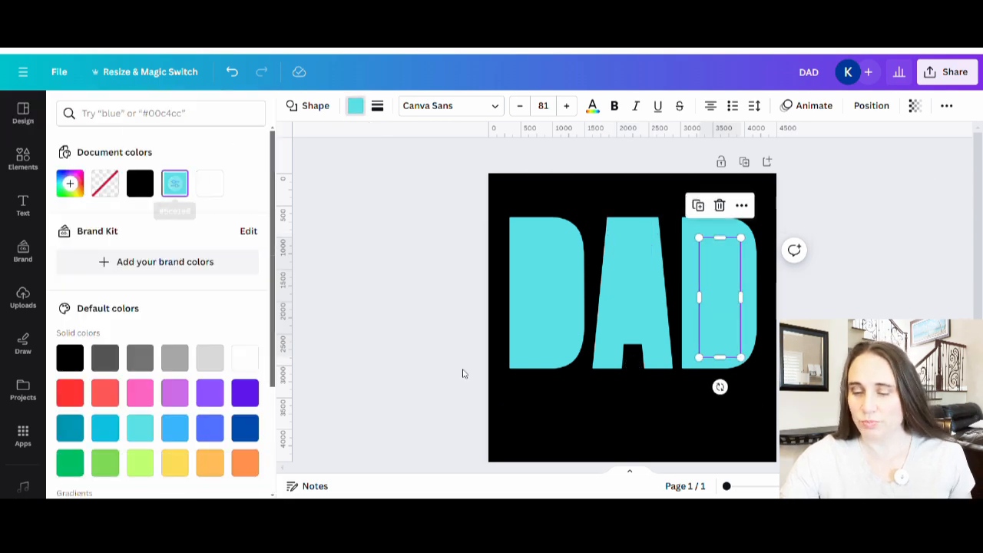
click(558, 425)
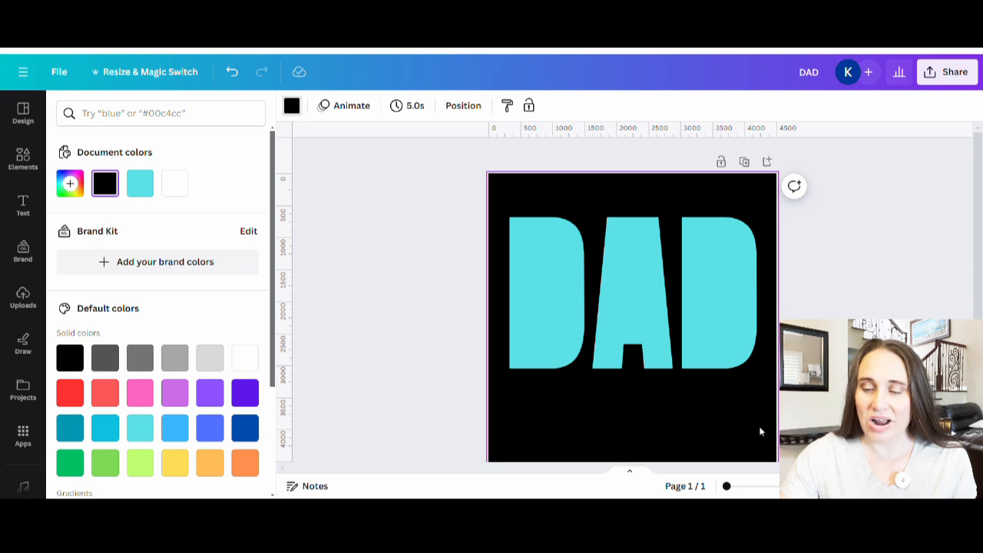
Group the DAD text with its three rectangles and move the group up to the top edge of the page
drag(631, 377, 707, 431)
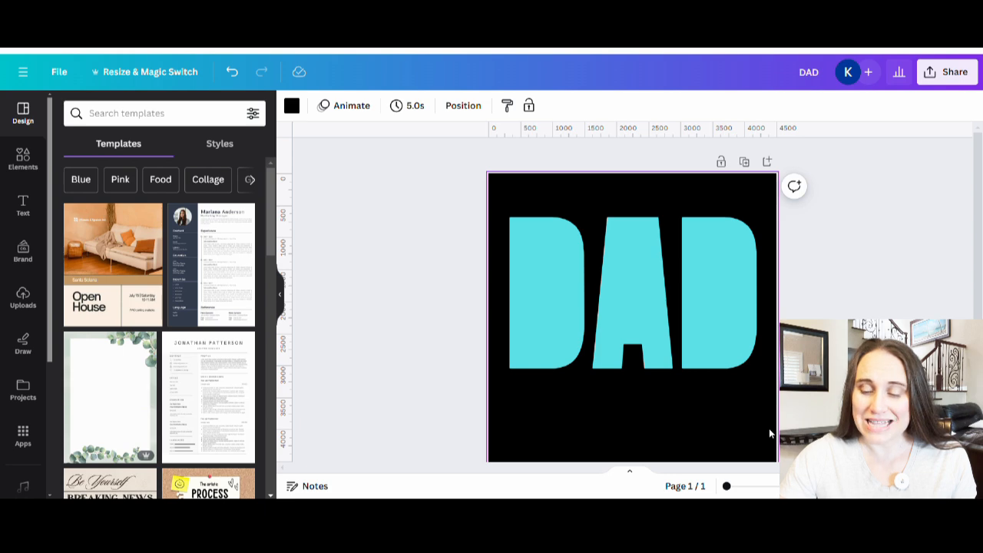
drag(769, 428, 492, 194)
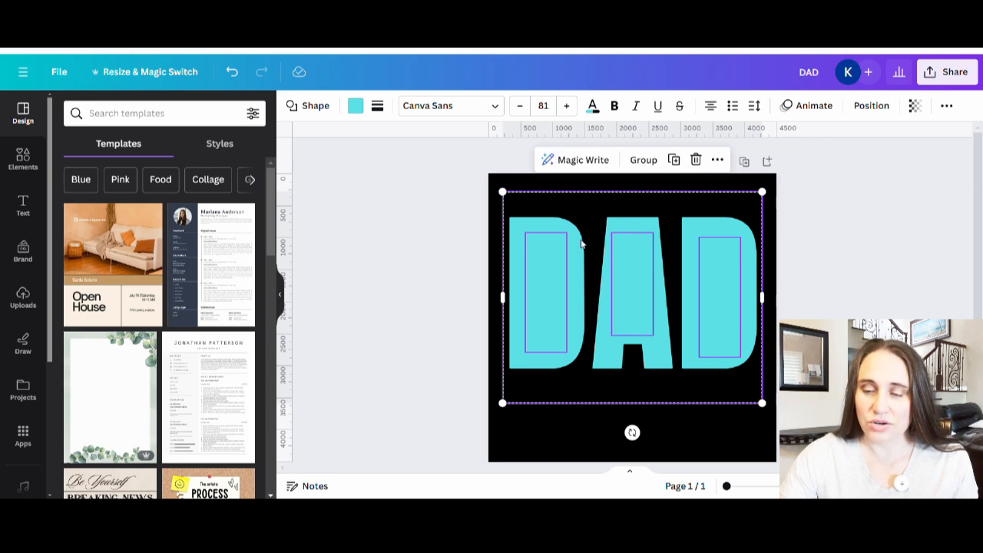
click(642, 161)
drag(652, 336, 658, 311)
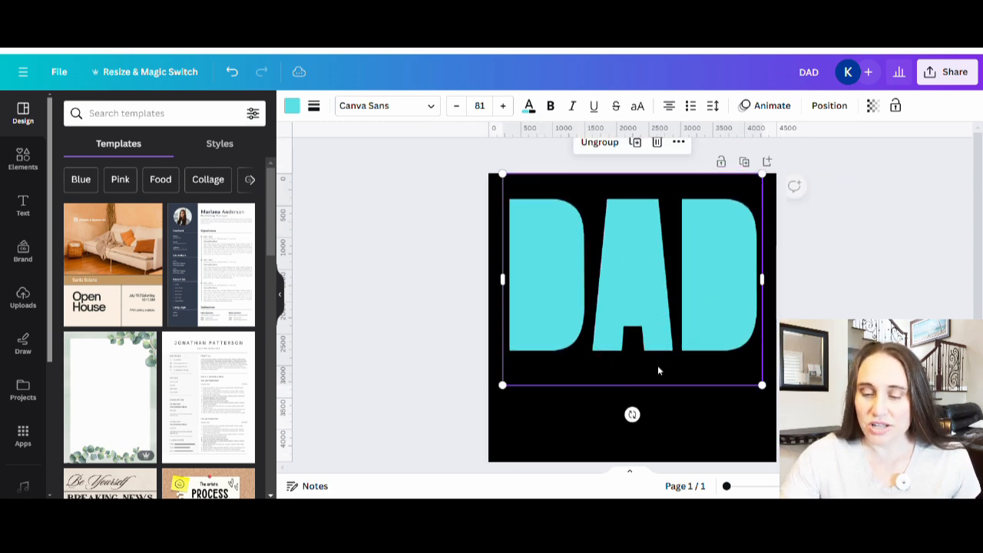
click(685, 444)
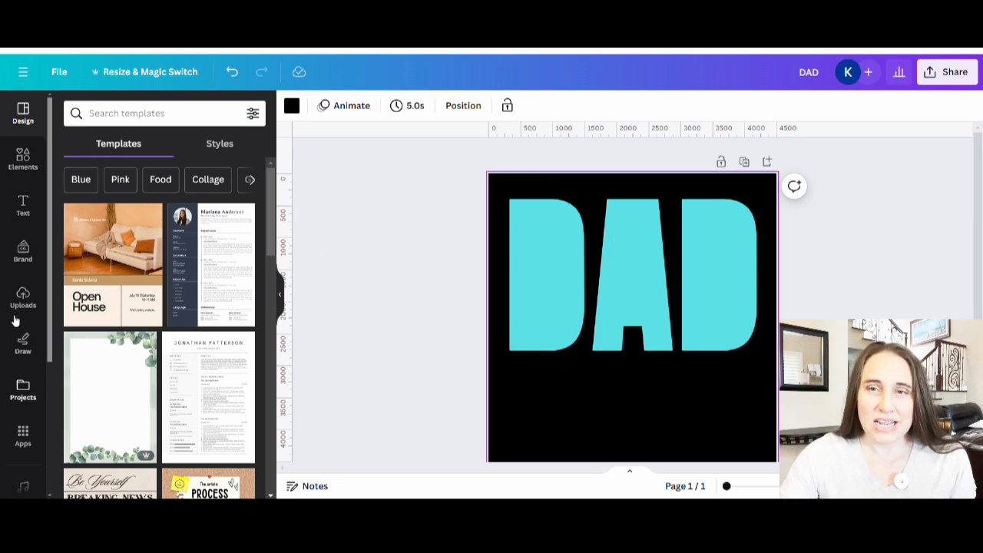
Search the elements for "fisherman" and show all matching graphics
click(24, 161)
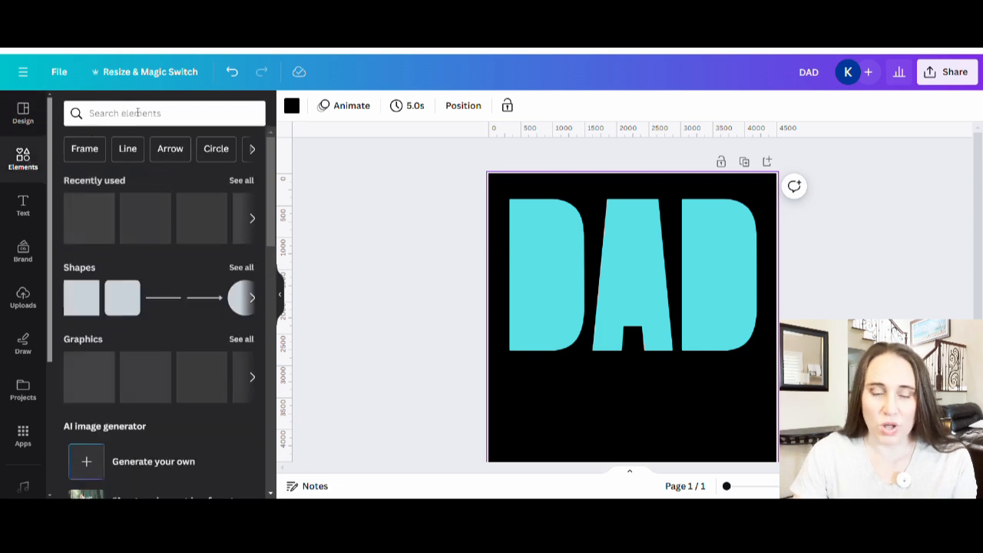
click(133, 112)
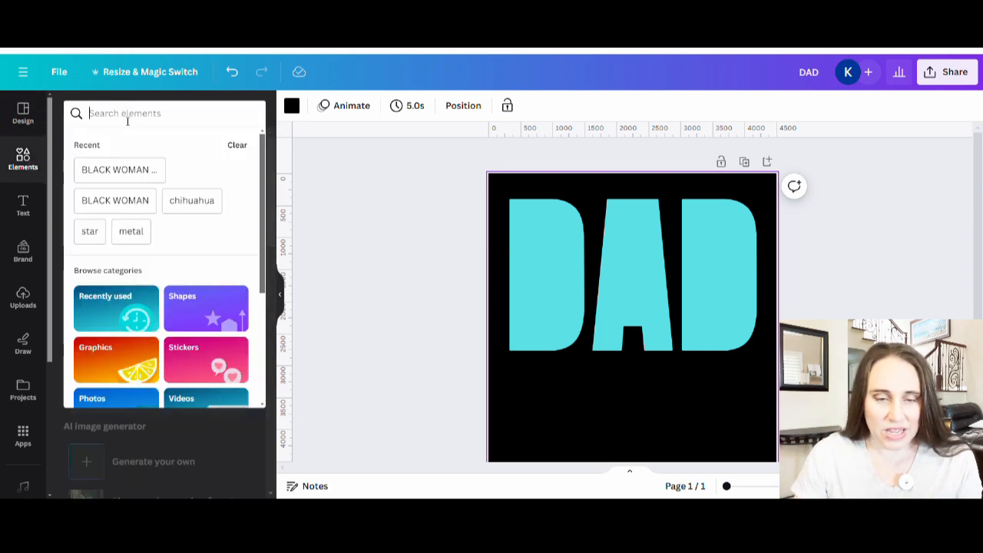
text(fis)
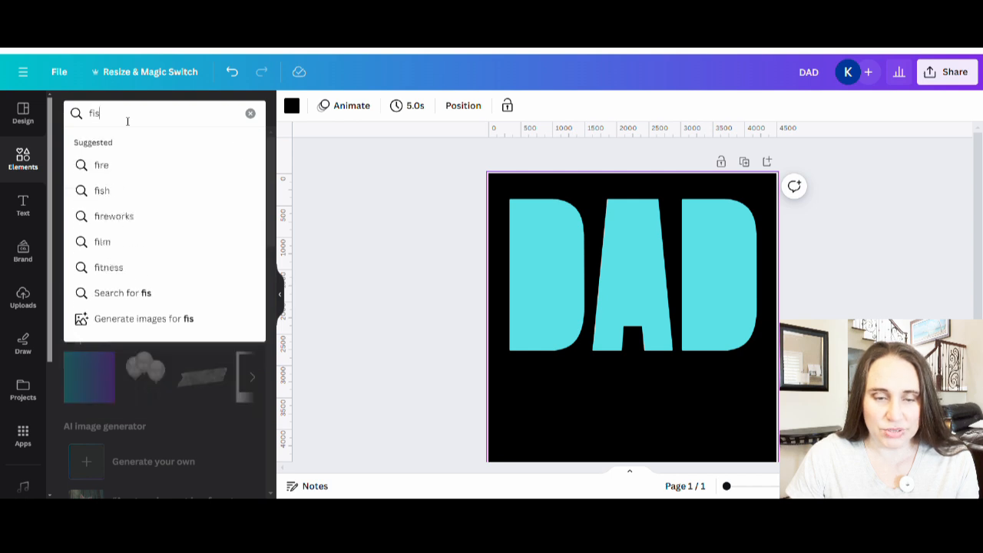
text(hermkan)
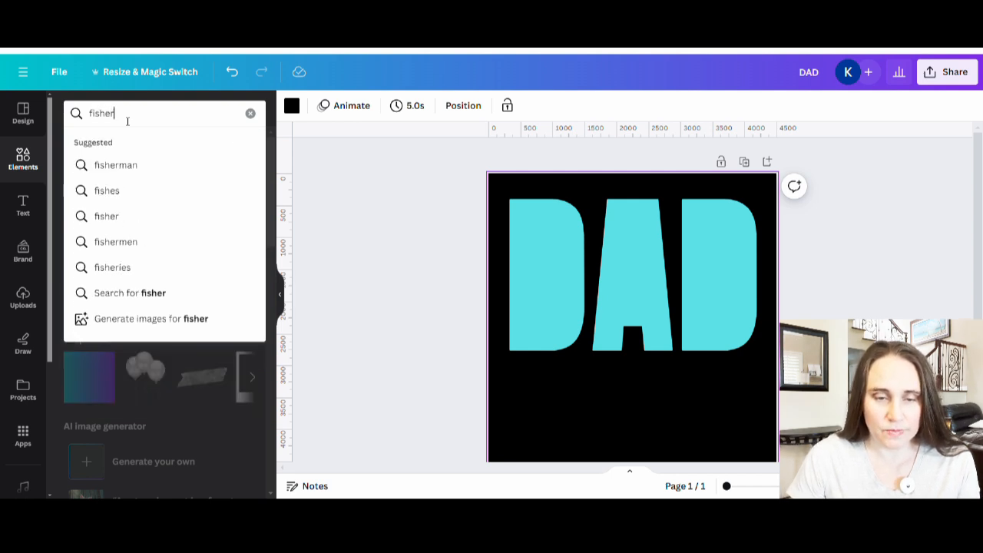
key(BackSpace)
key(BackSpace)
key(BackSpace)
text(an)
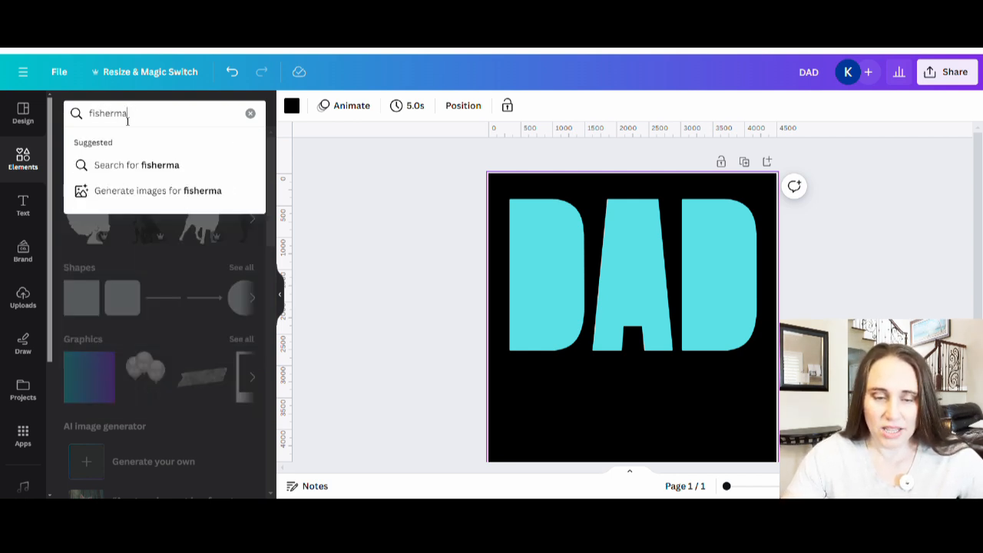
key(Return)
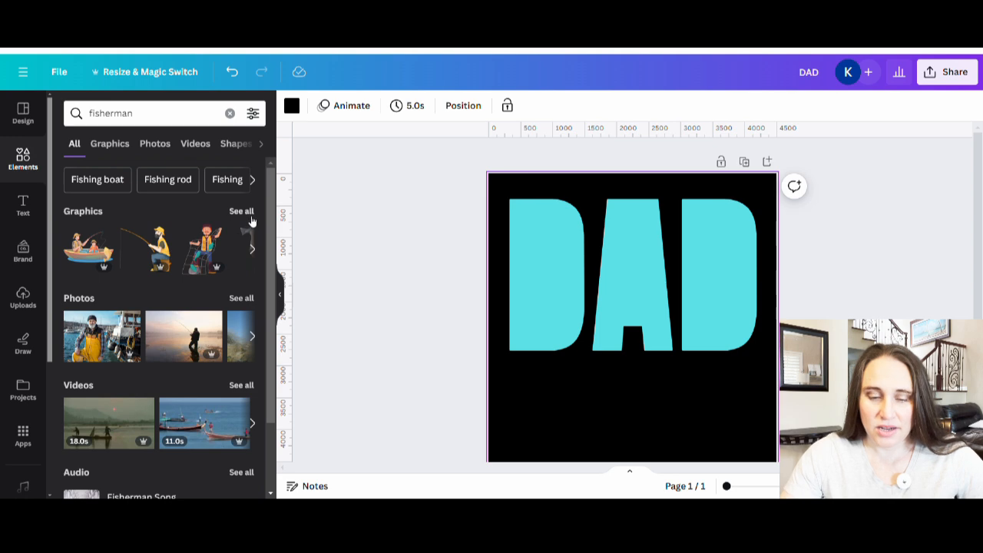
click(250, 215)
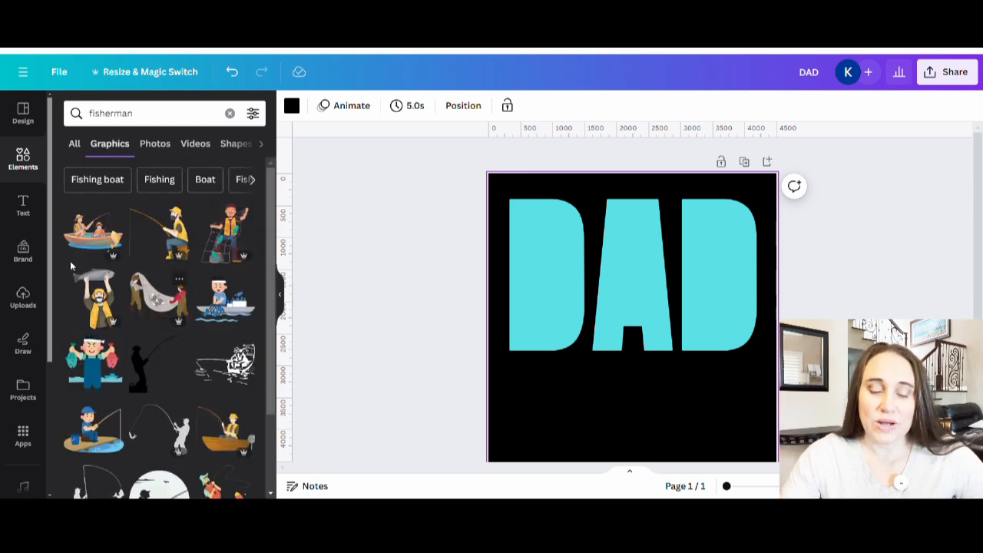
Insert the silhouette of a fisherman with a bent rod and hooked fish, and flip it horizontally
scroll(138, 230, down, 2)
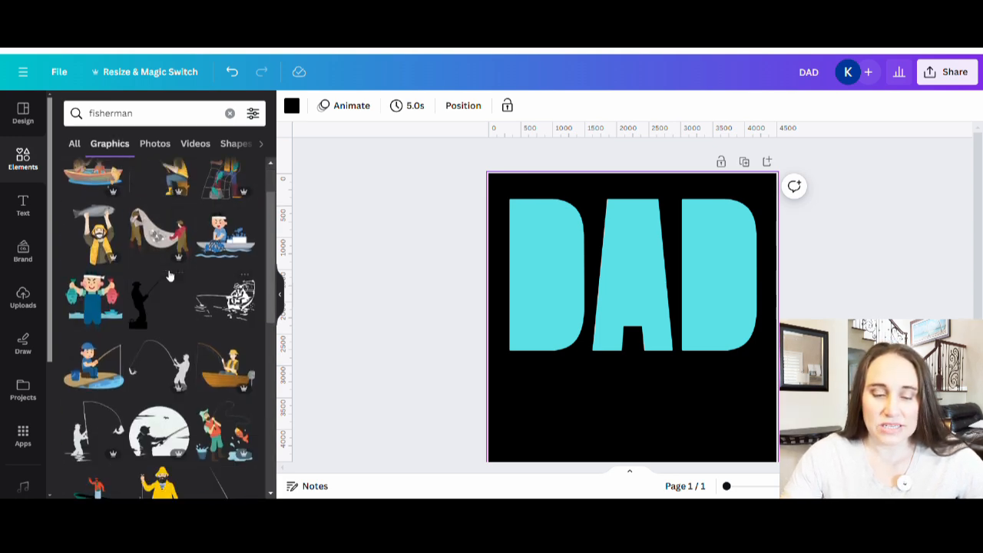
scroll(225, 258, down, 1)
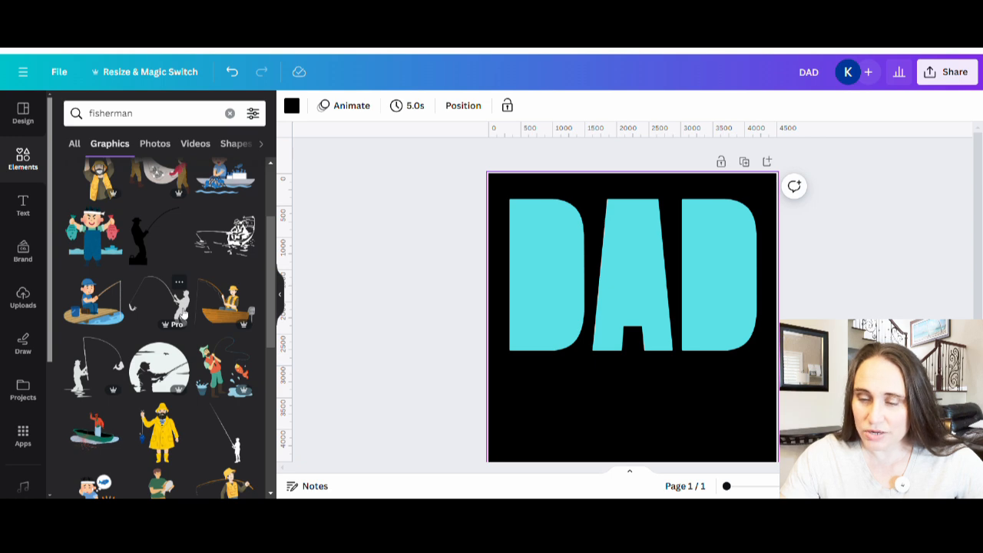
click(182, 311)
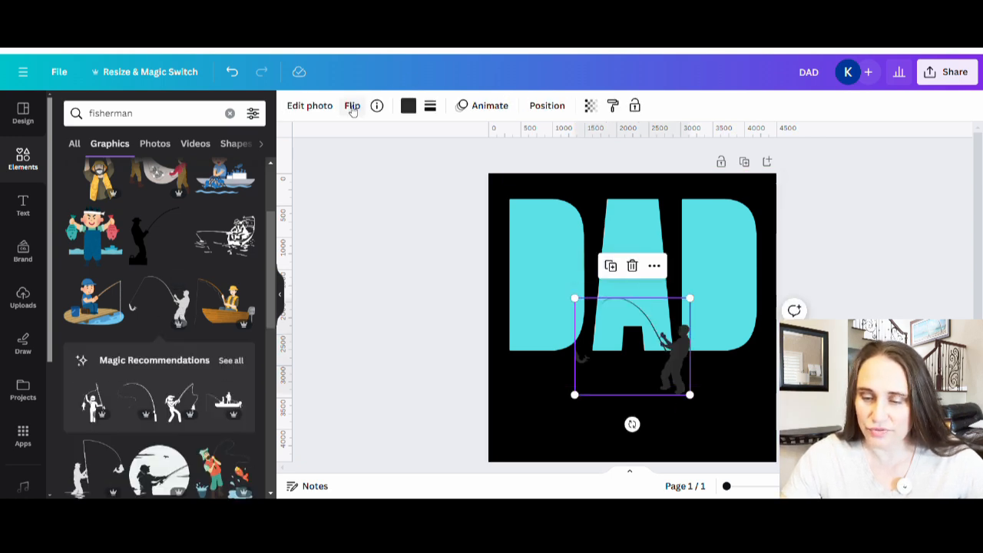
click(352, 106)
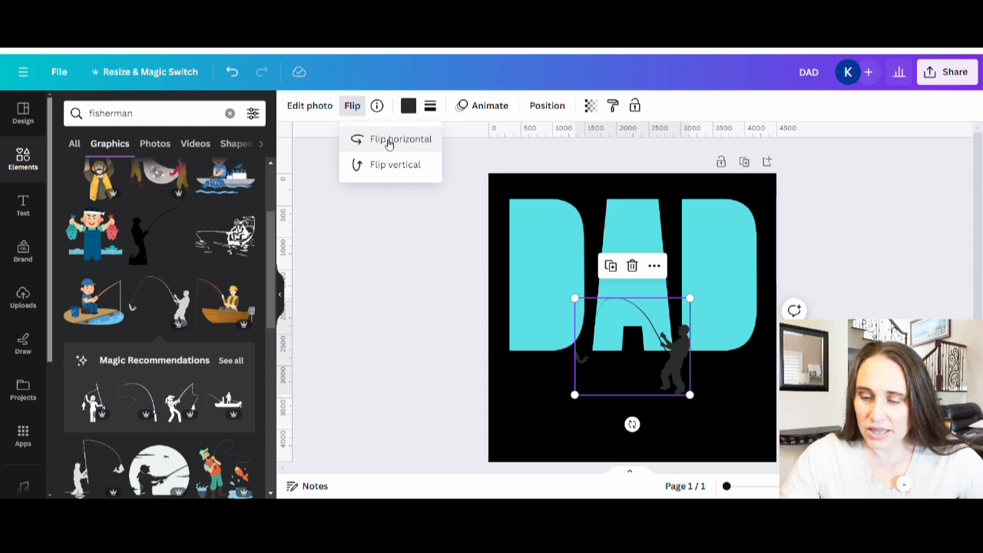
click(389, 140)
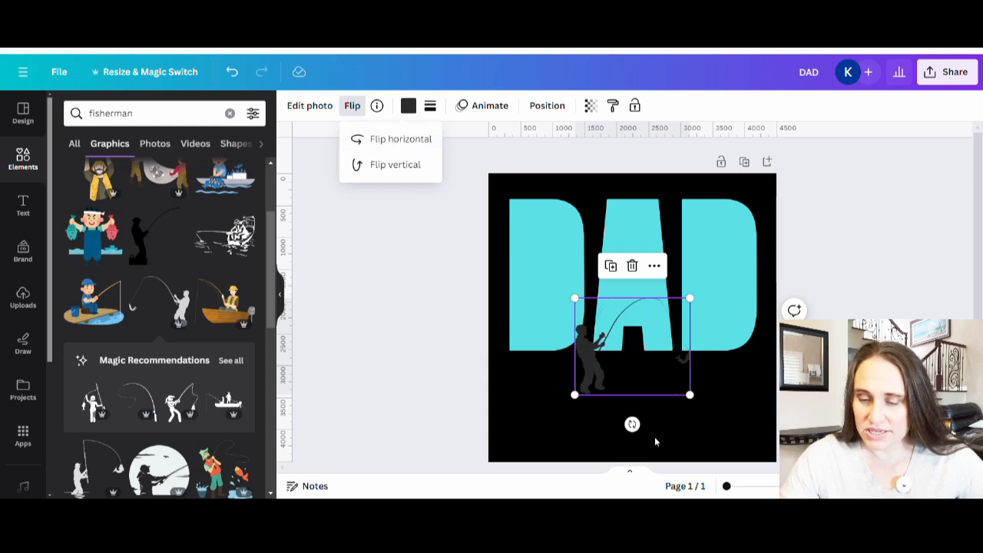
click(659, 400)
Place the fisherman over the first D and enlarge the graphic until the hooked fish lies over the last D
drag(600, 365, 565, 286)
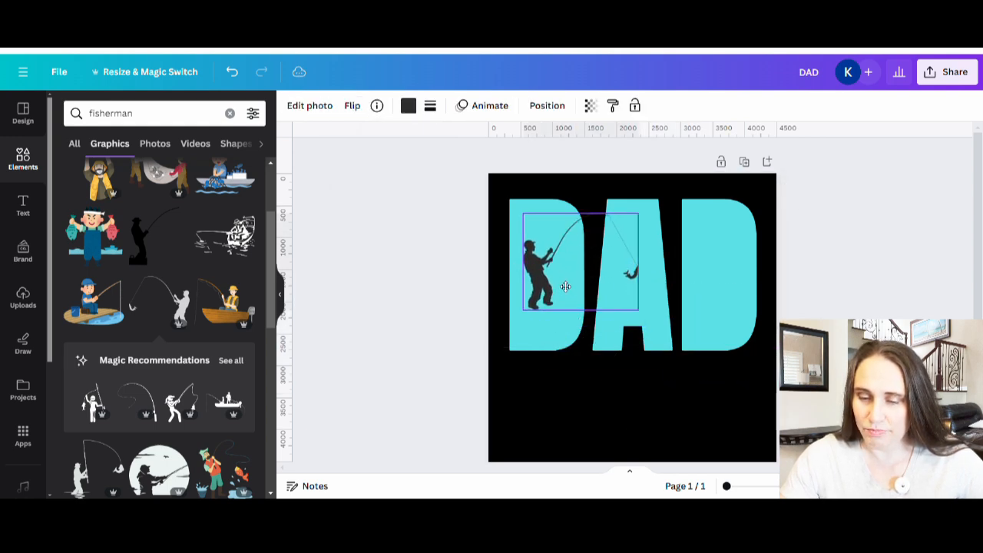
drag(639, 310, 676, 377)
drag(550, 312, 544, 298)
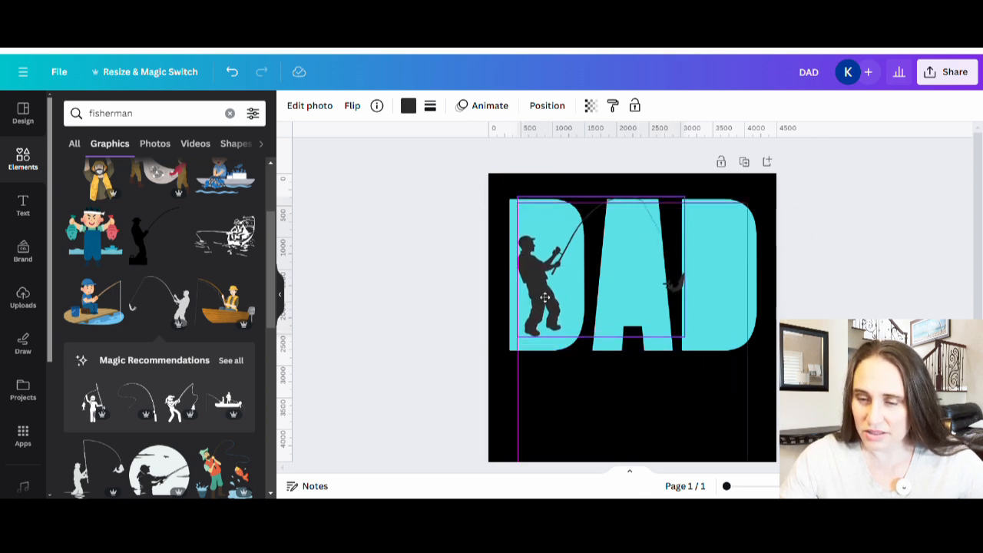
drag(544, 297, 544, 298)
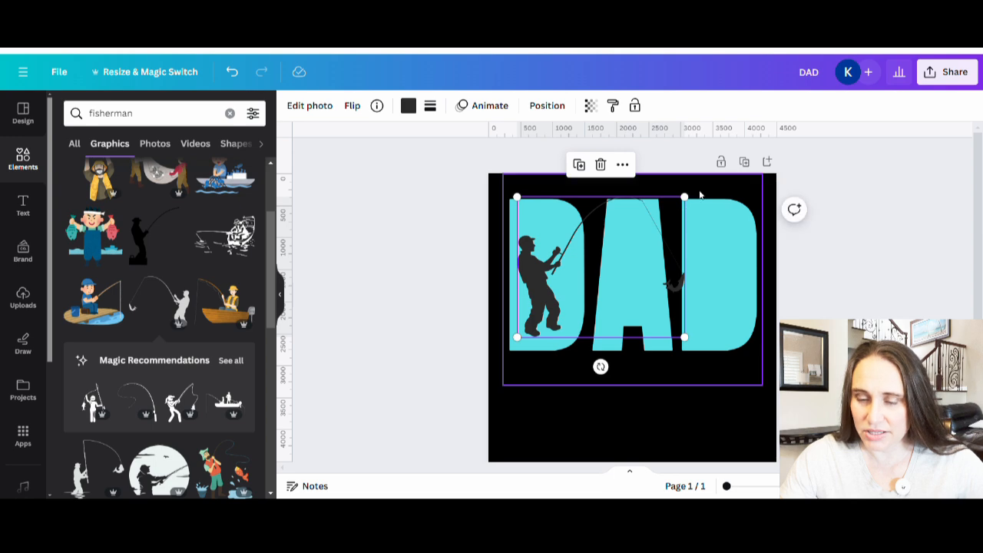
drag(684, 198, 720, 185)
drag(553, 279, 553, 279)
click(548, 437)
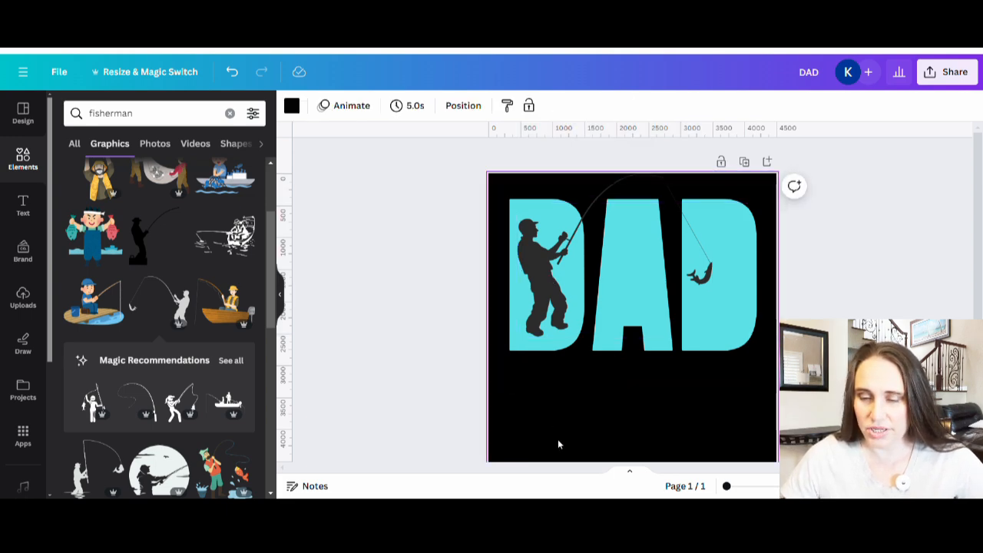
Nudge the fisherman silhouette slightly to the right within the first D
click(558, 308)
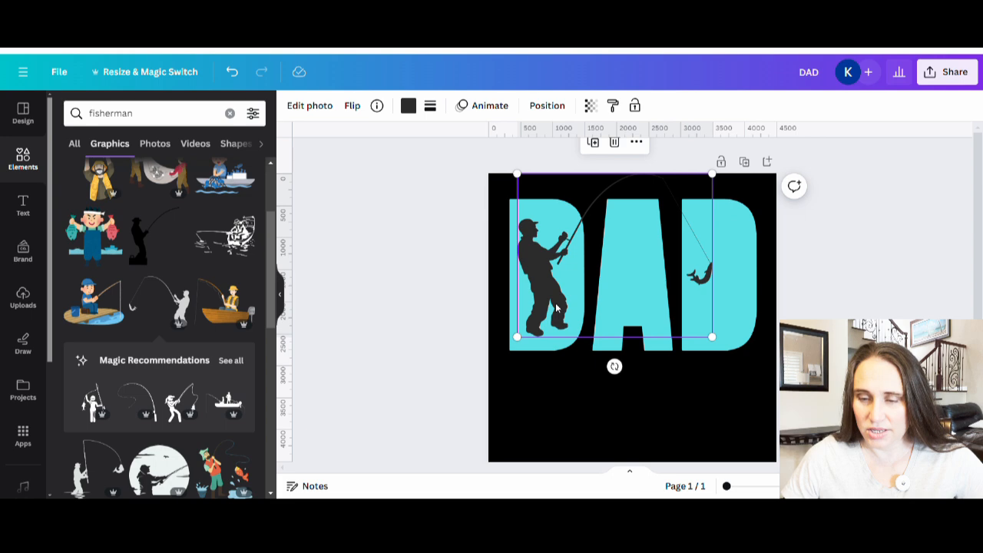
key(Right)
key(Right)
key(Right)
key(Right)
key(Right)
key(Right)
key(Right)
key(Right)
key(Right)
key(Right)
key(Right)
key(Right)
key(Right)
key(Right)
key(Right)
key(Right)
key(Right)
key(Right)
key(Right)
key(Right)
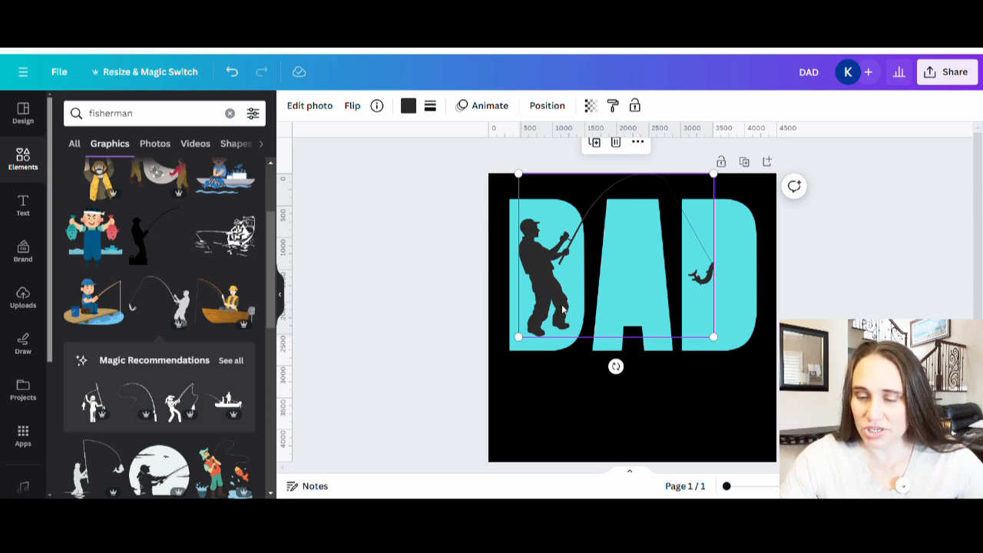
double_click(545, 270)
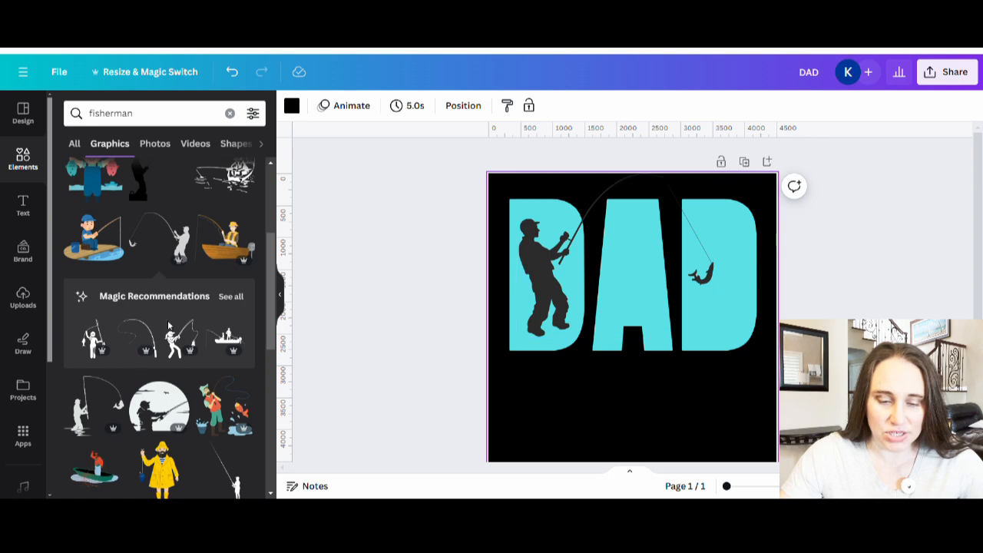
Browse the fisherman graphics and similar recommendations for alternative silhouettes with fishing rods
scroll(181, 277, down, 2)
scroll(182, 278, down, 2)
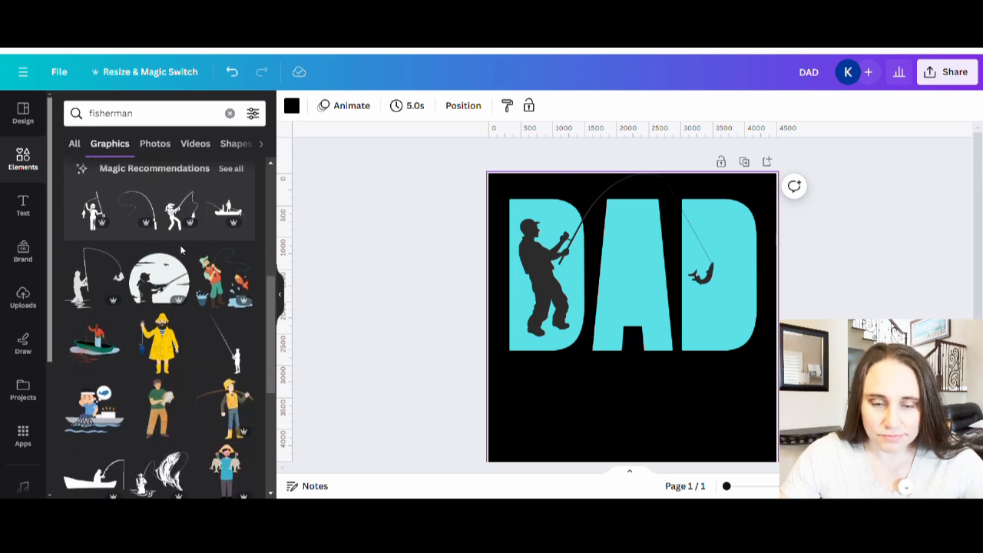
scroll(191, 242, down, 6)
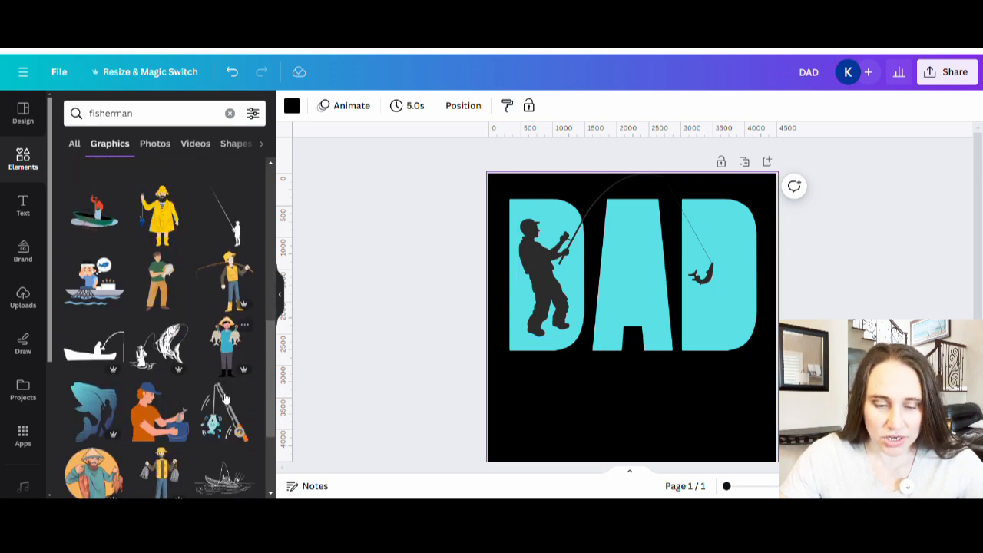
scroll(177, 379, down, 3)
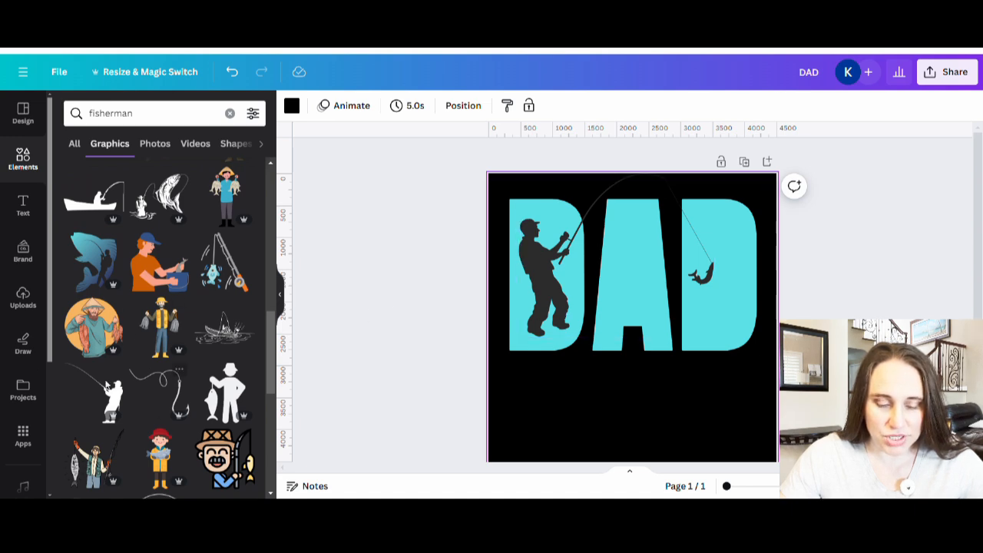
scroll(165, 400, down, 4)
scroll(154, 350, down, 2)
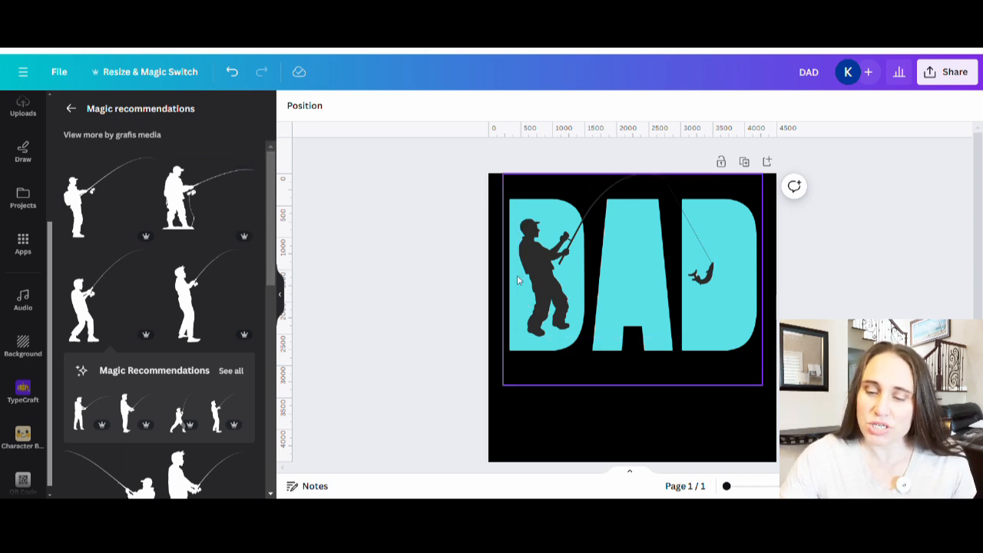
Open the fisherman graphic for cropping, try rotating the image inside its frame, and reset the rotation to 0
double_click(588, 259)
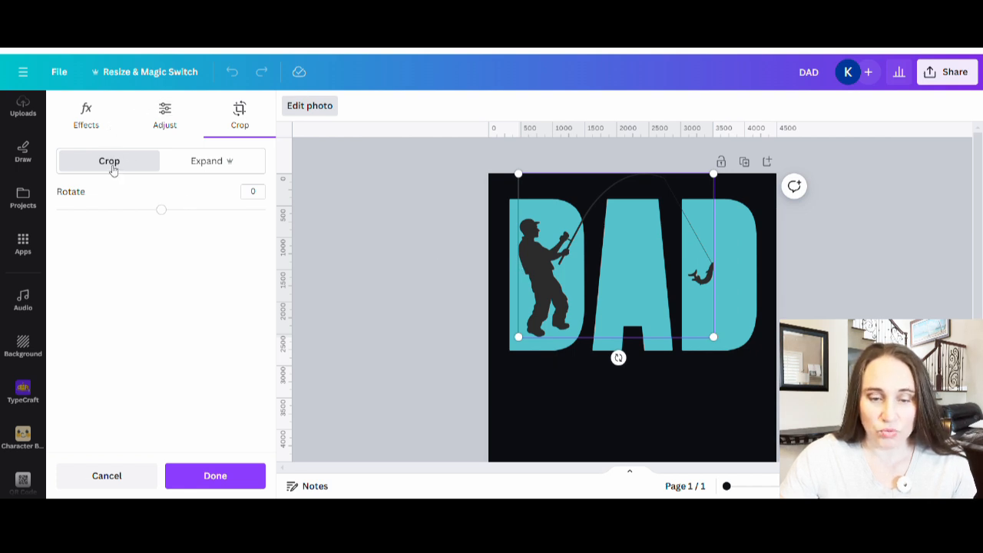
drag(162, 209, 189, 211)
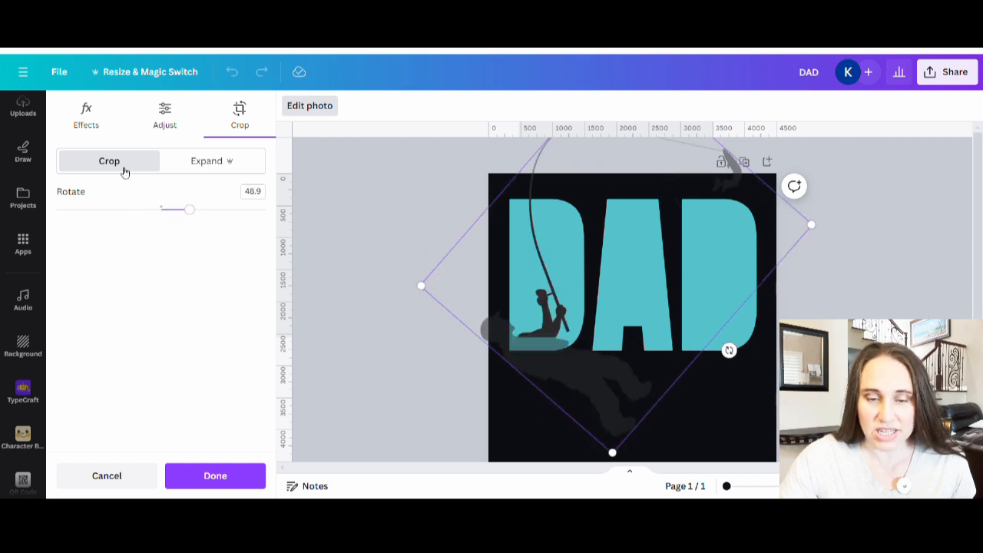
drag(190, 214, 162, 209)
Try enlarging the fisherman inside its crop frame so the figure fills the first D, and undo the crop
drag(463, 382, 351, 426)
drag(567, 407, 712, 350)
drag(911, 397, 840, 337)
drag(839, 299, 839, 354)
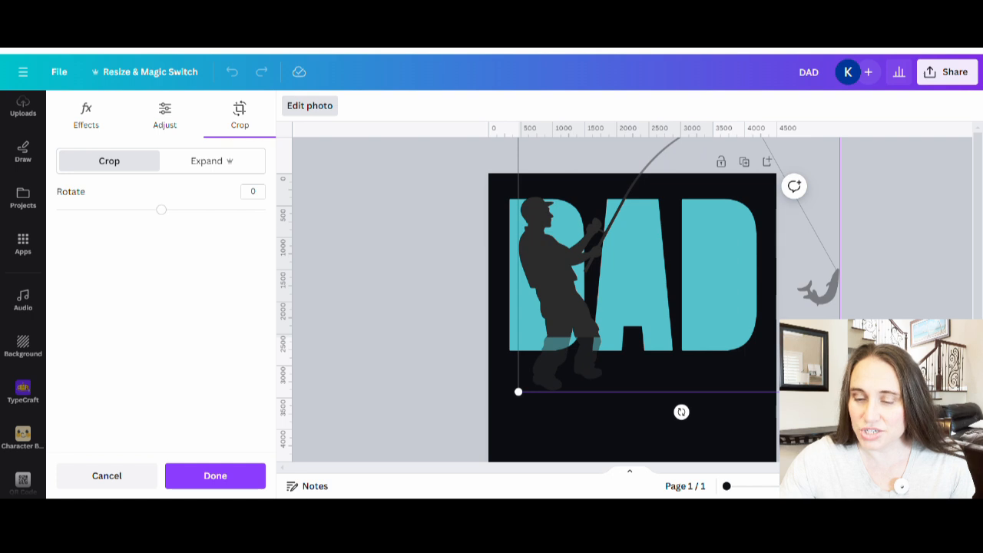
drag(840, 392, 782, 340)
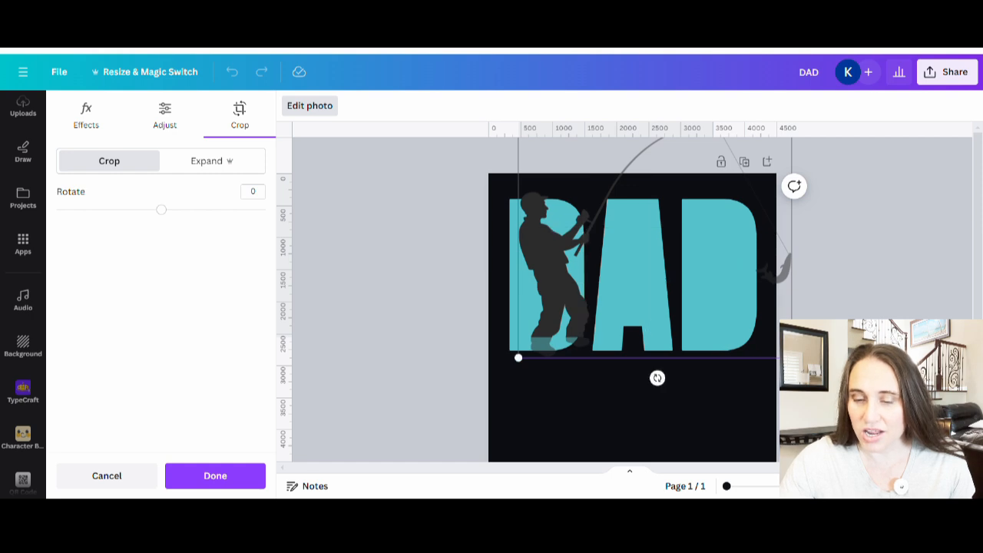
click(763, 456)
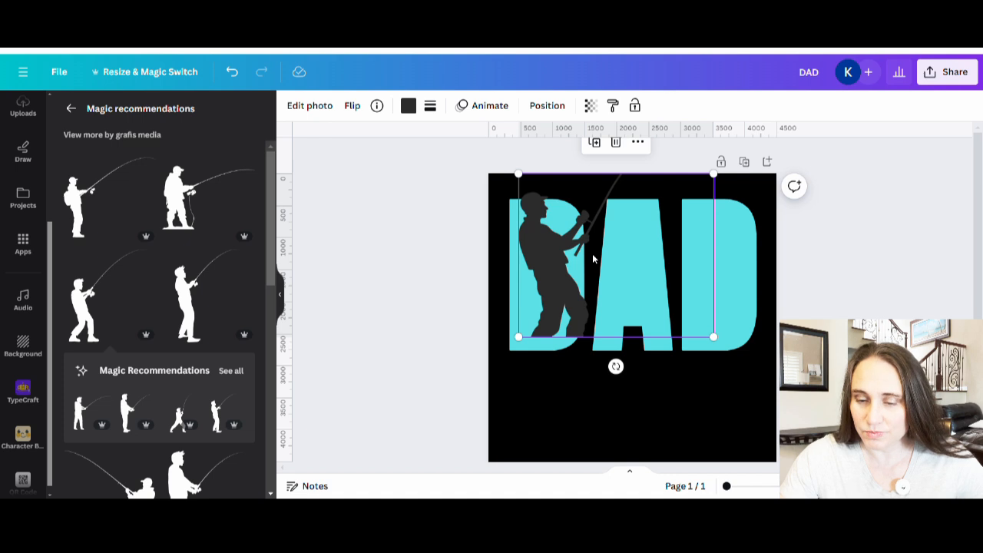
click(231, 72)
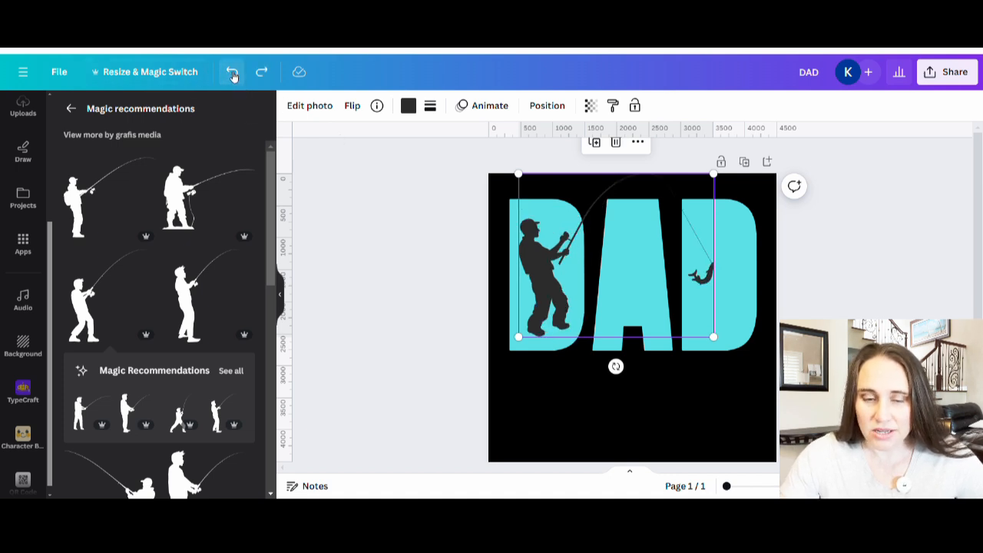
click(676, 439)
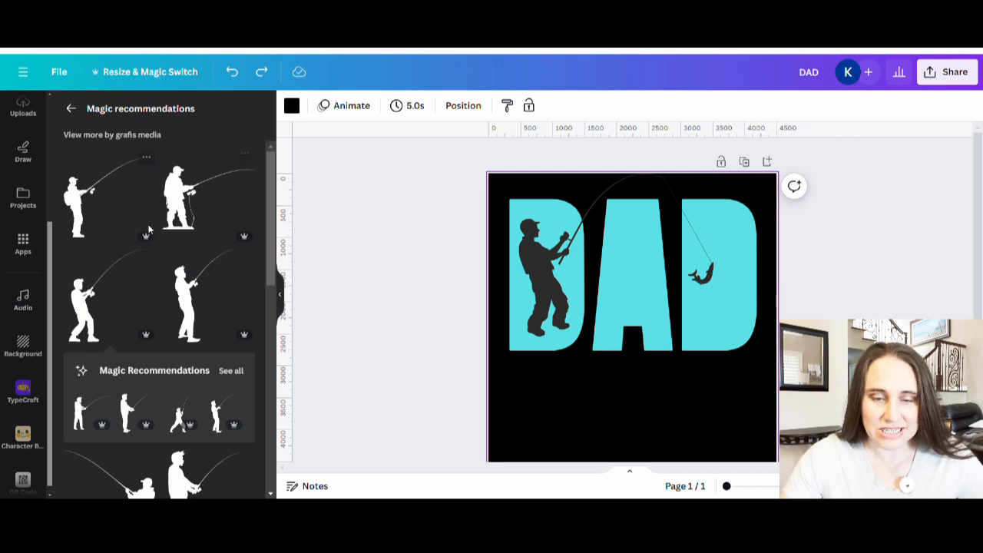
Try a backpack fisherman silhouette over the A with its long fishing line cropped off, and remove that graphic
click(90, 209)
drag(630, 384, 684, 298)
double_click(671, 296)
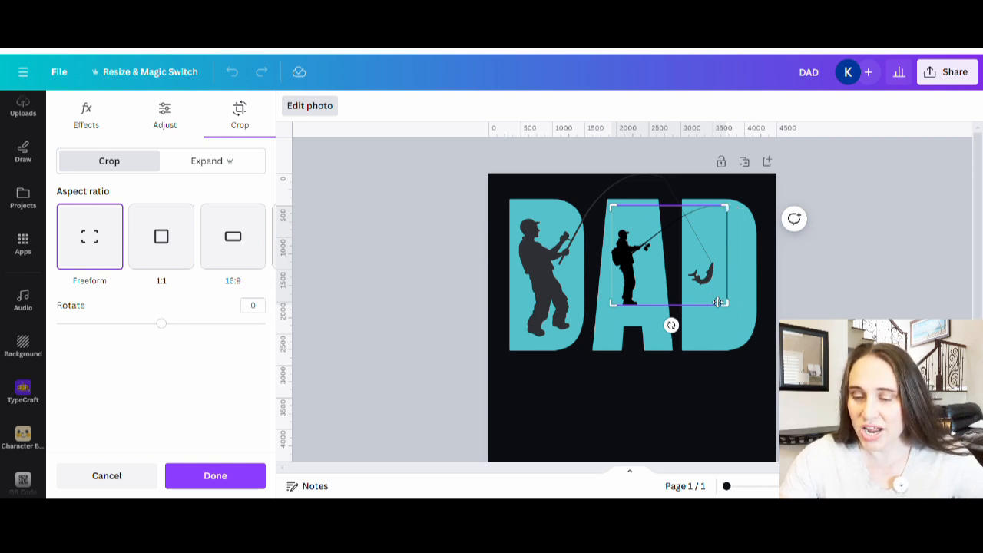
drag(730, 313, 663, 332)
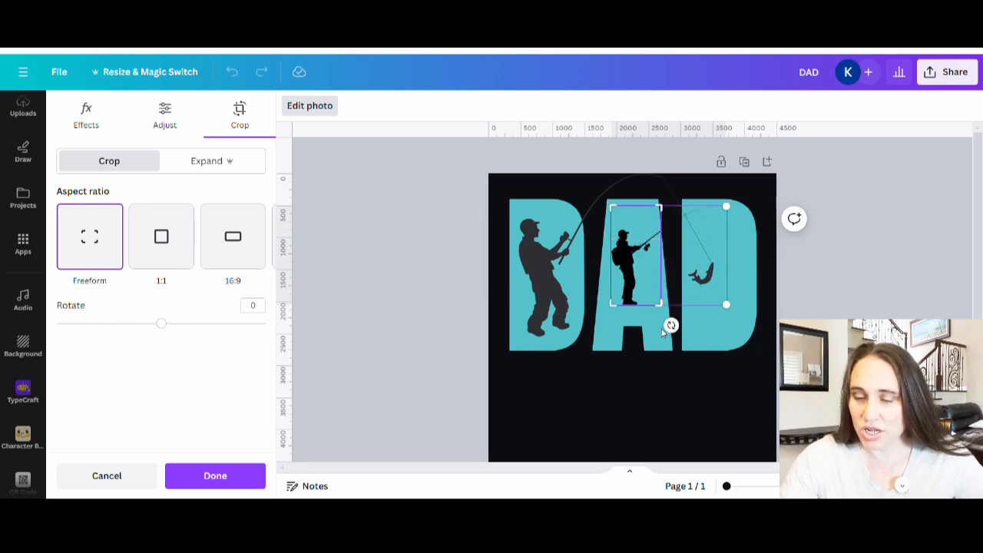
click(722, 379)
mouse_move(639, 296)
mouse_down()
mouse_move(617, 312)
mouse_move(637, 296)
mouse_up()
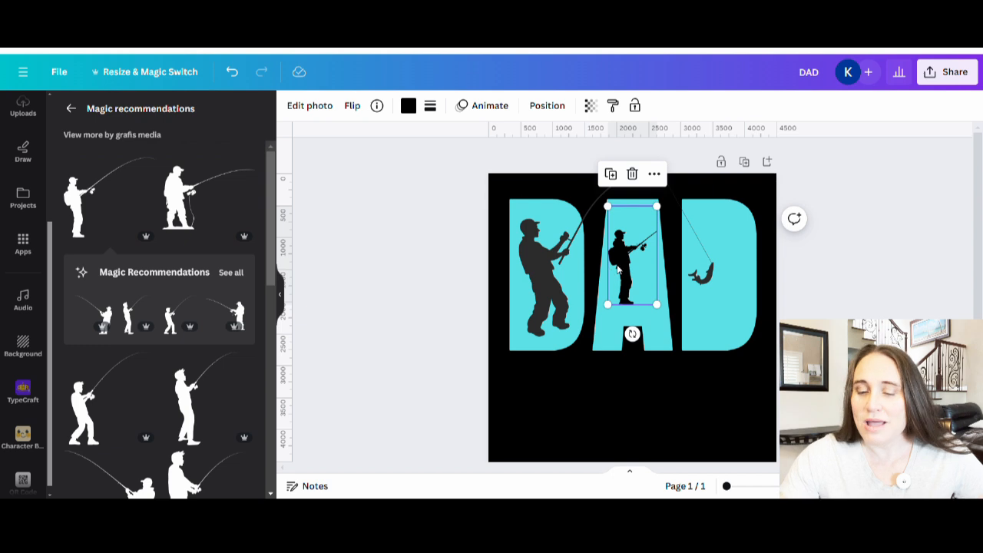
drag(618, 269, 227, 116)
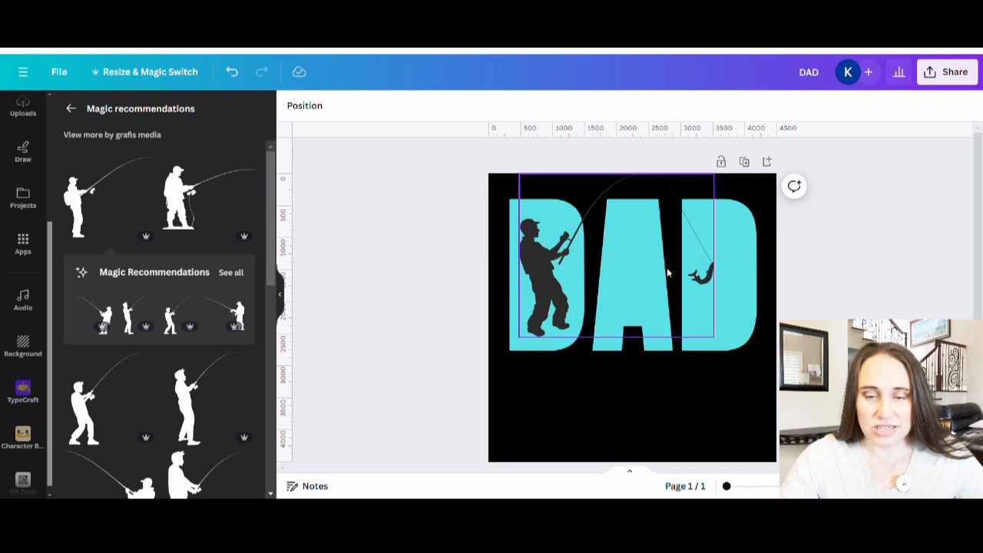
Recolour the large fisherman graphic to black #000000
click(604, 280)
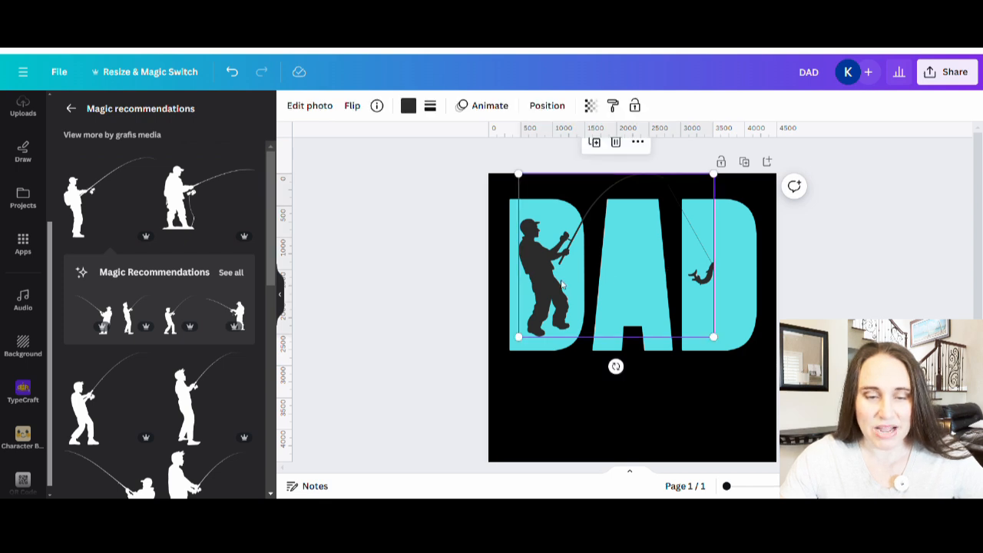
click(408, 105)
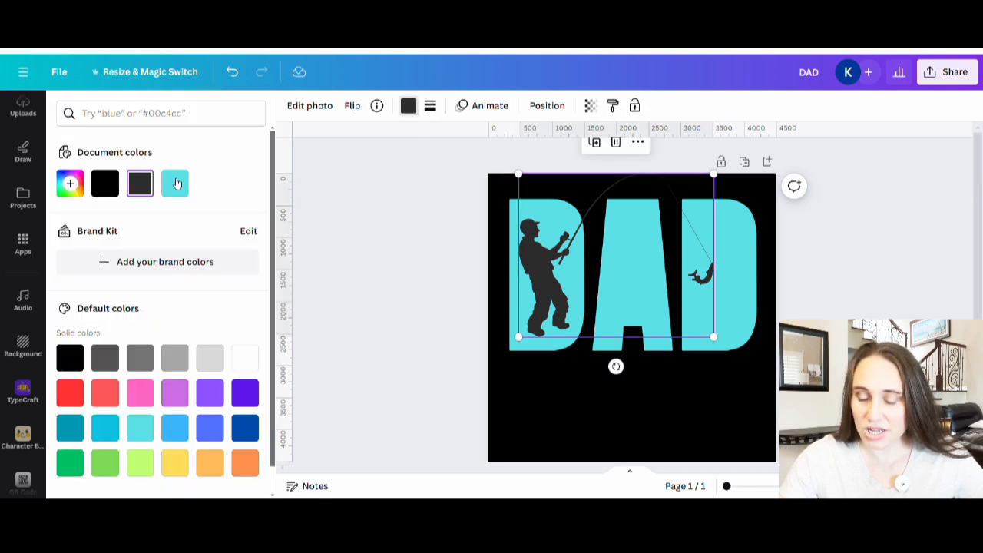
click(102, 195)
click(529, 437)
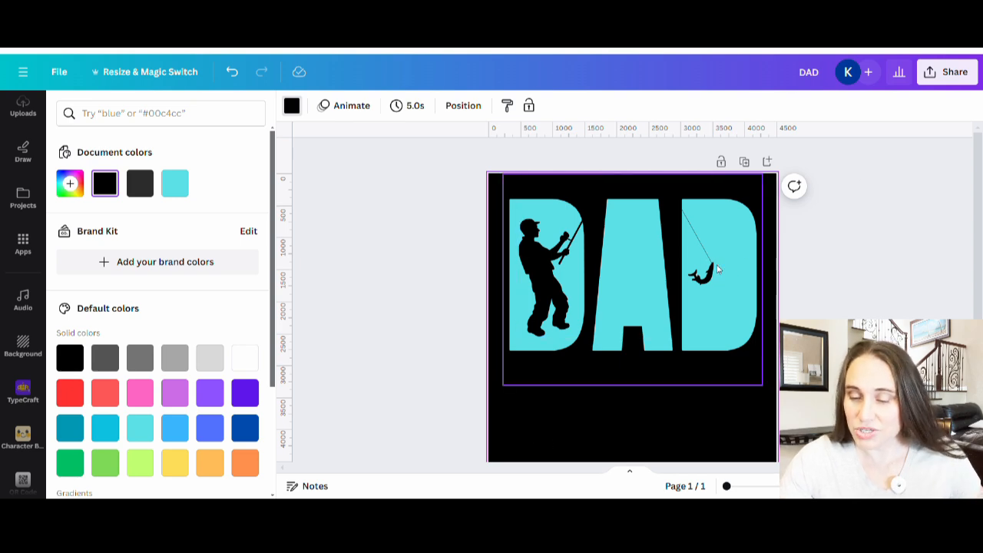
Paste the turquoise square and fit it inside the last D so it covers the fishing line and hooked fish
key(ctrl+v)
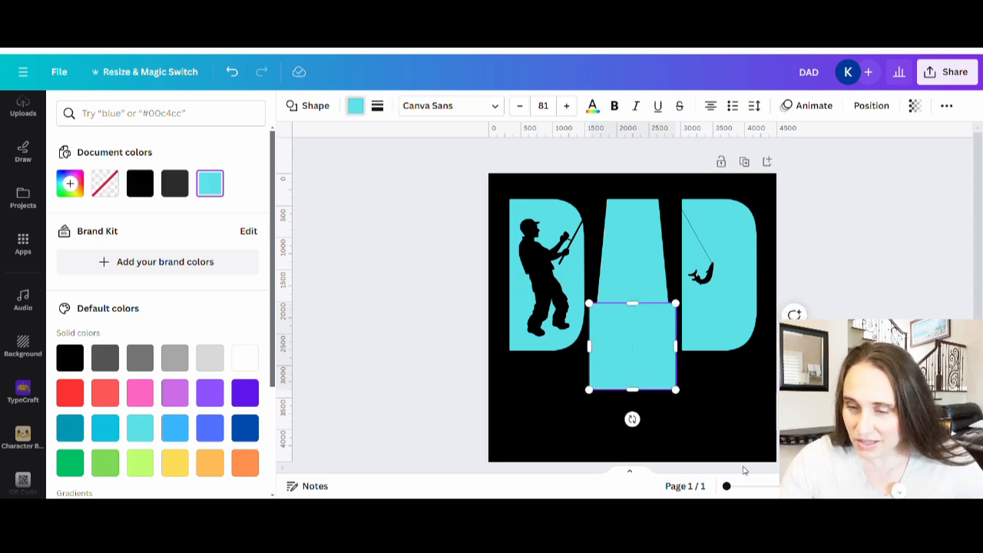
drag(638, 358, 748, 258)
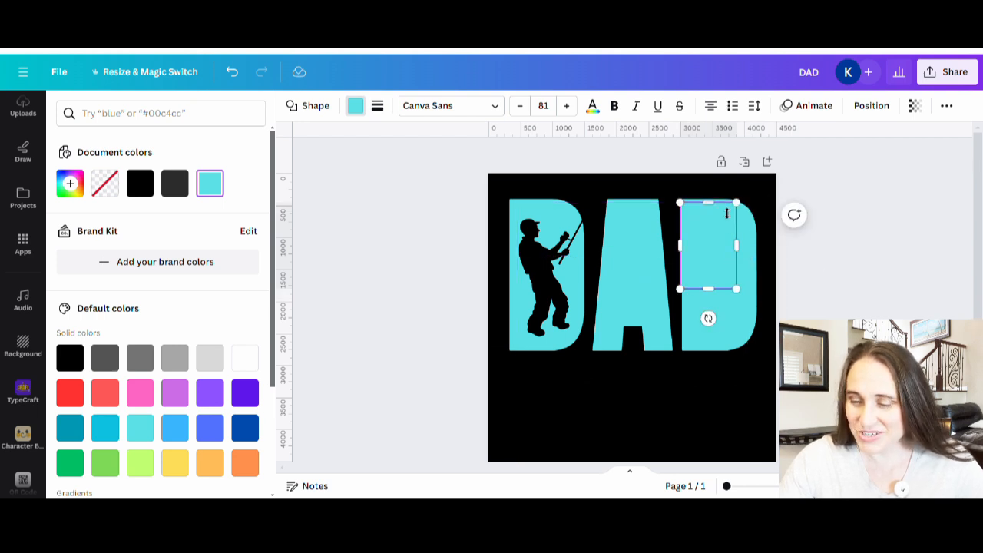
drag(722, 211, 718, 217)
drag(708, 290, 708, 292)
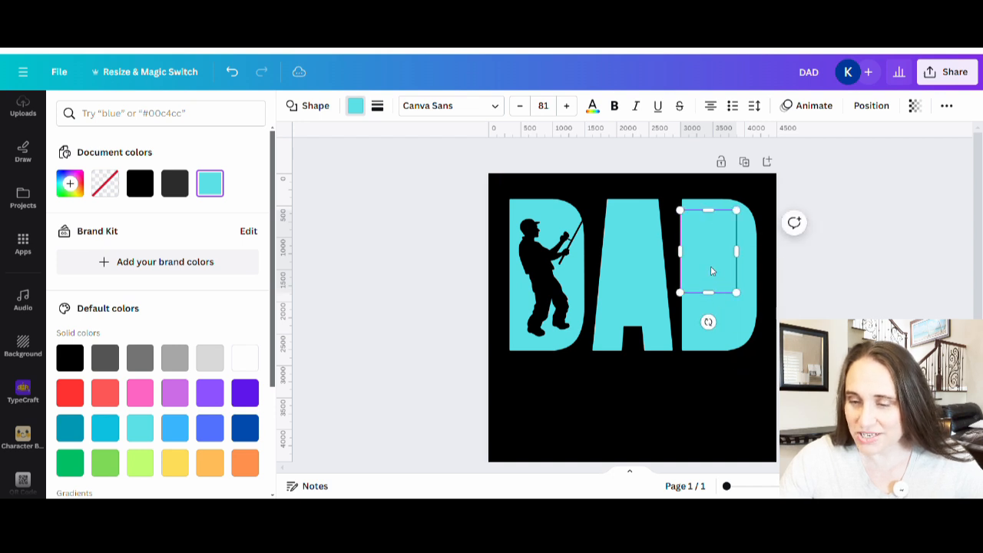
click(784, 301)
click(777, 417)
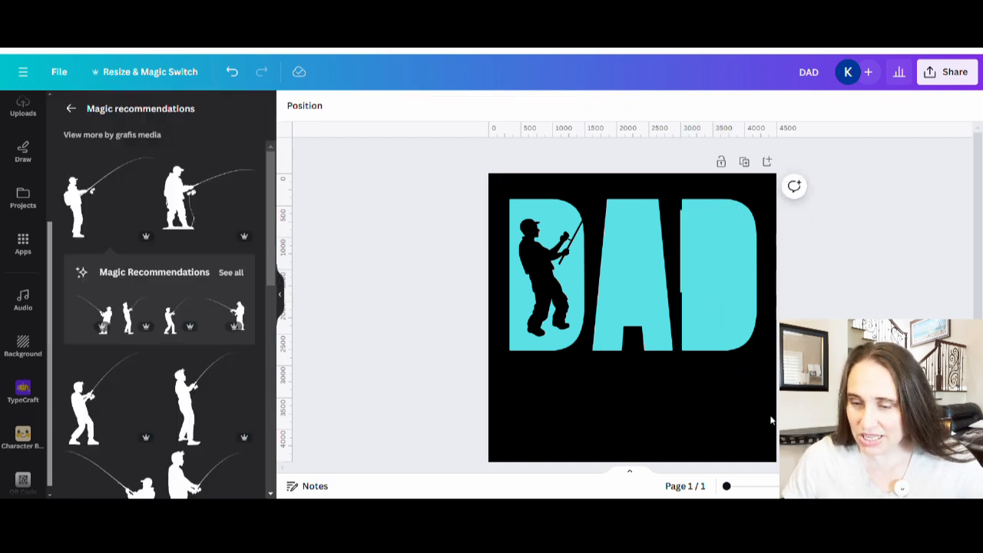
click(696, 264)
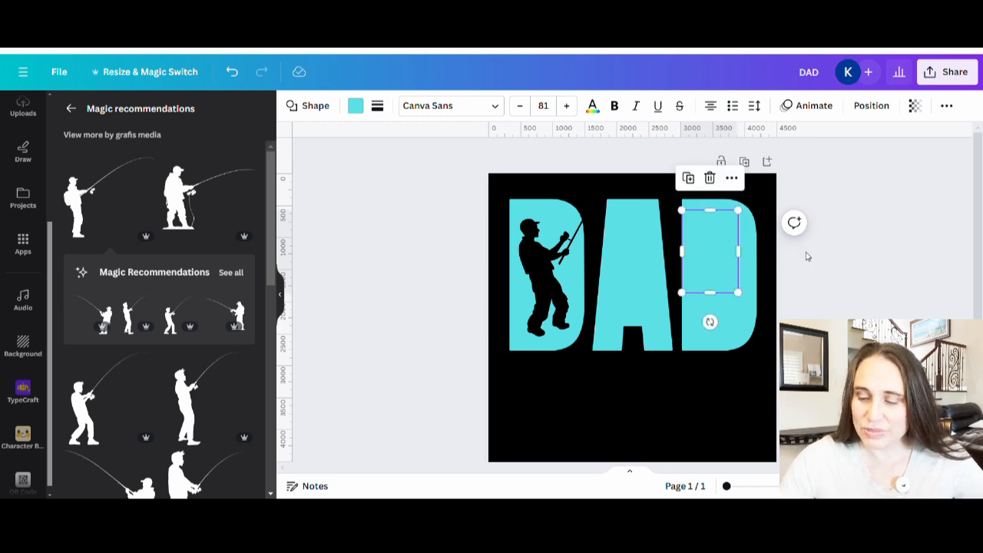
click(858, 273)
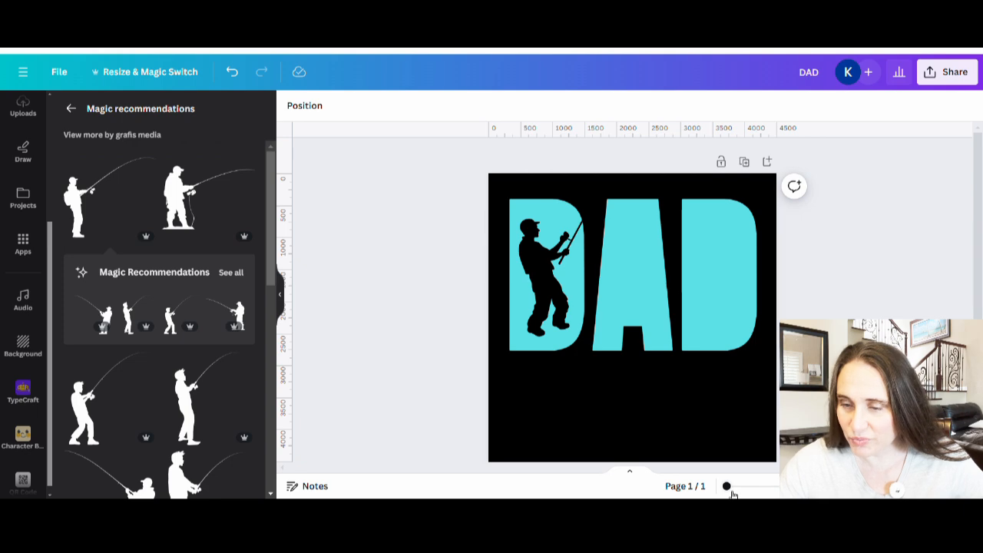
Nudge the turquoise cover square slightly upward within the last D and check its edges at closer range
drag(734, 490, 746, 488)
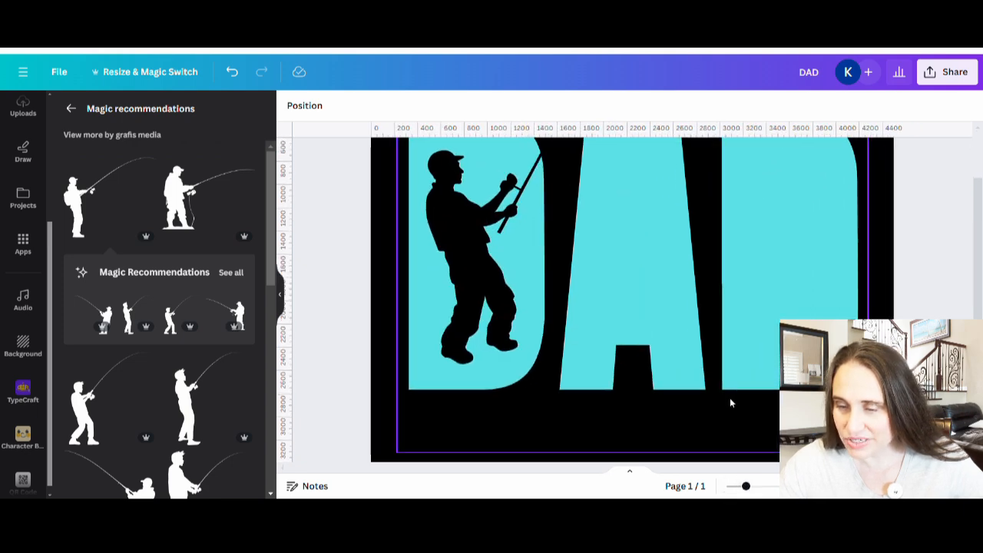
scroll(982, 207, up, 2)
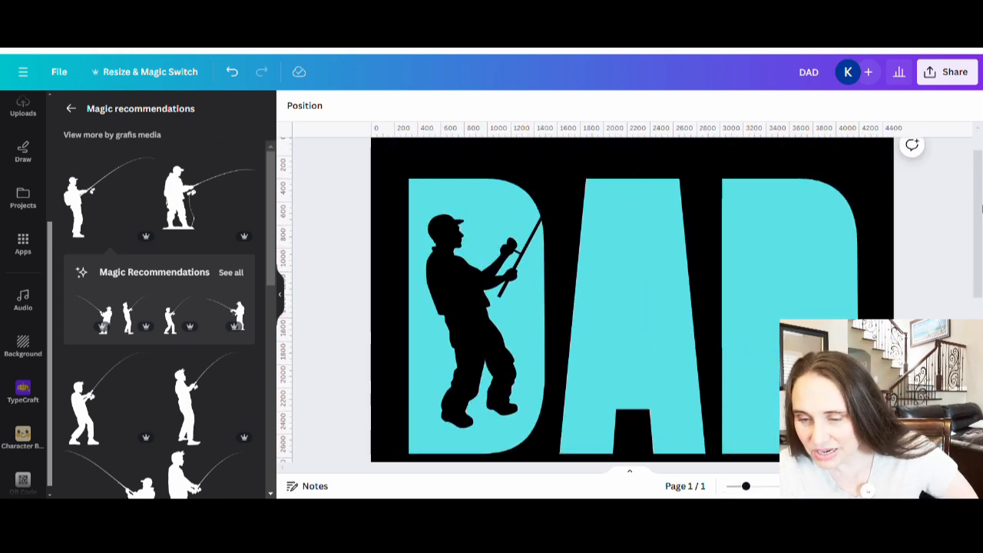
click(782, 263)
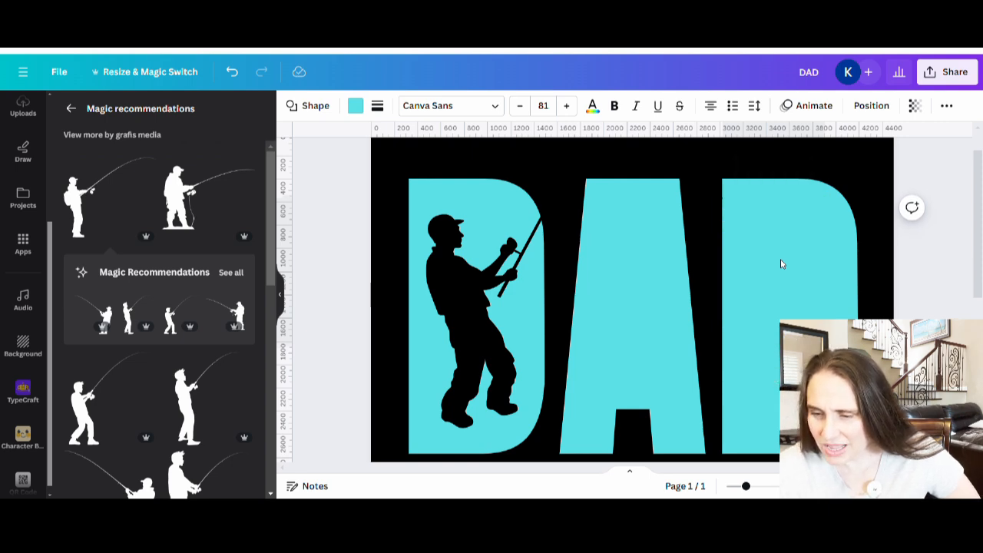
click(780, 264)
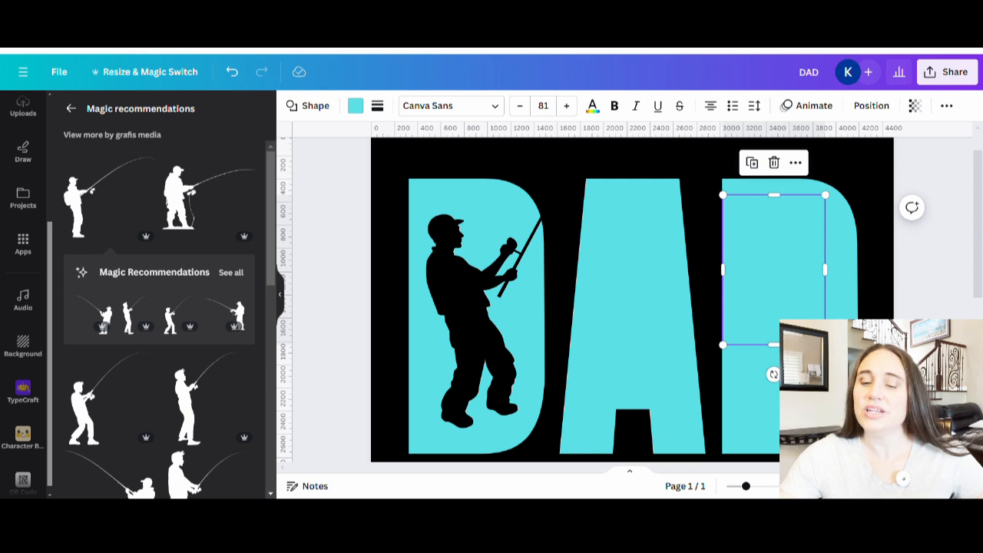
key(Escape)
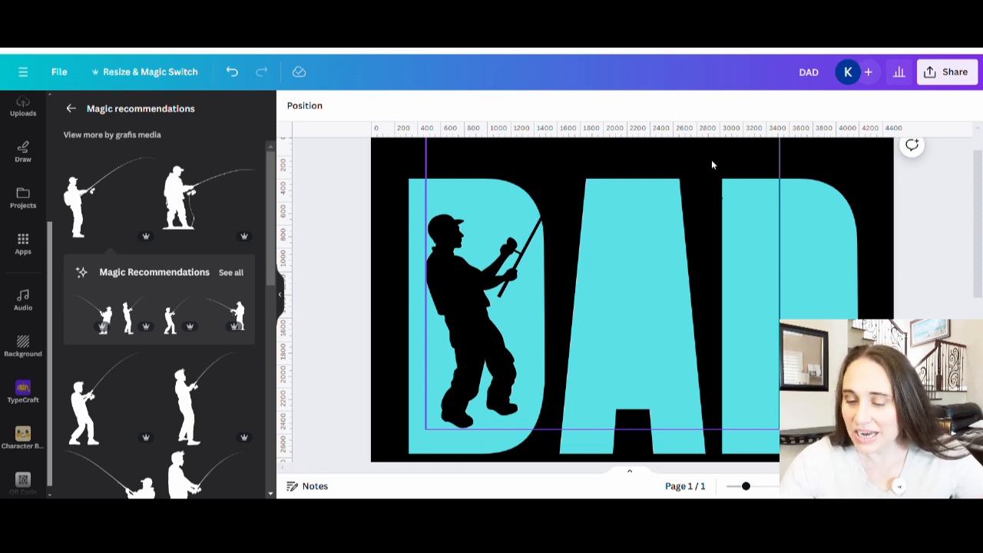
click(705, 472)
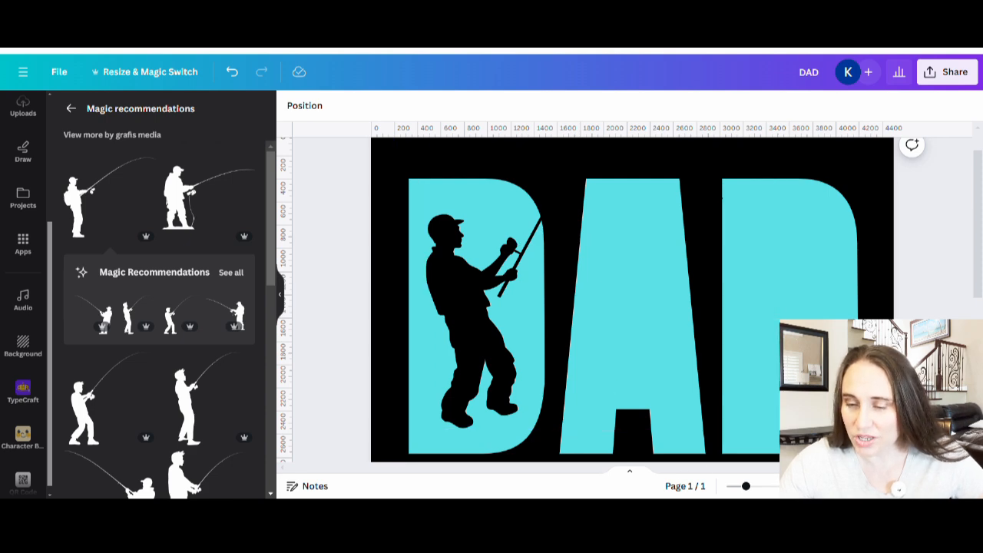
drag(746, 487, 727, 487)
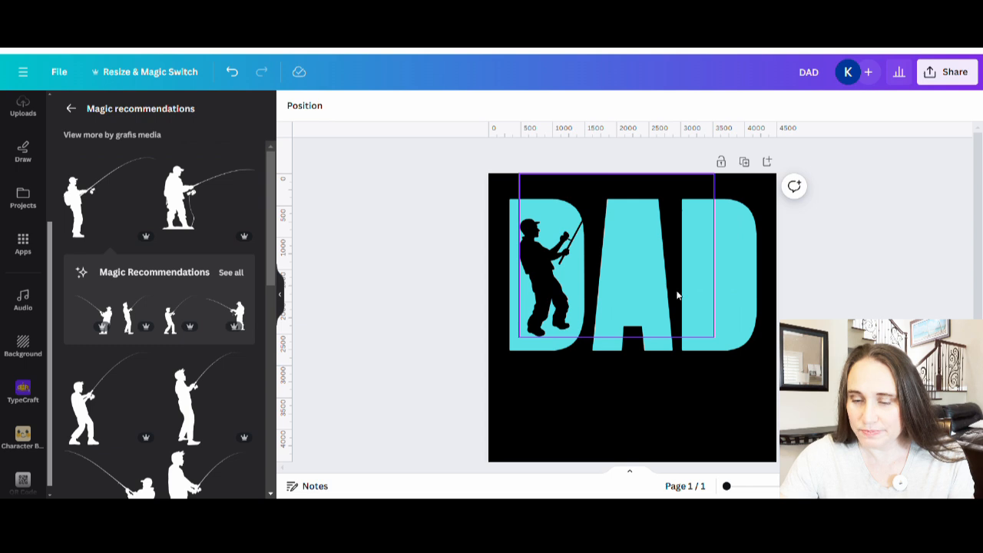
Add and discard another standing fisherman graphic, and search the graphics for "fish hook"
click(242, 230)
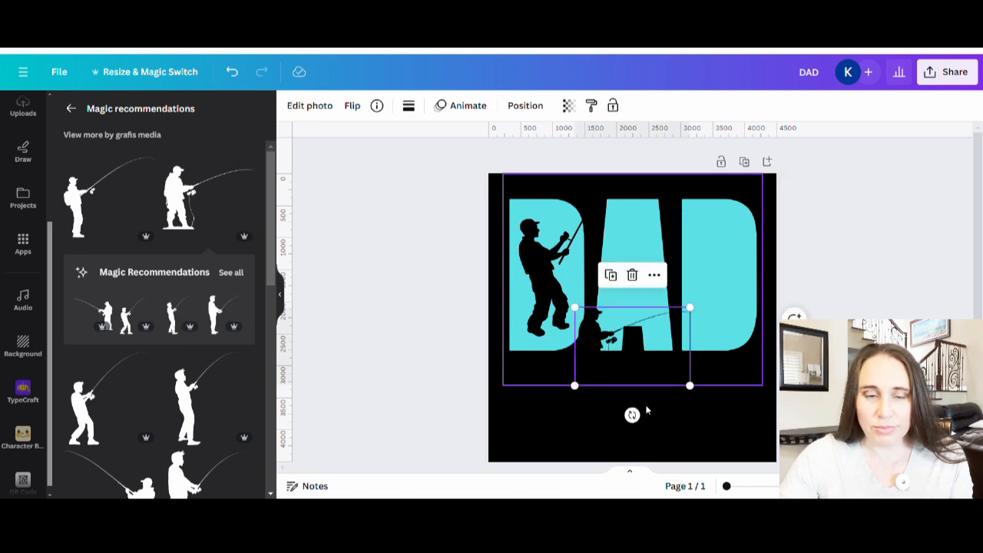
key(Delete)
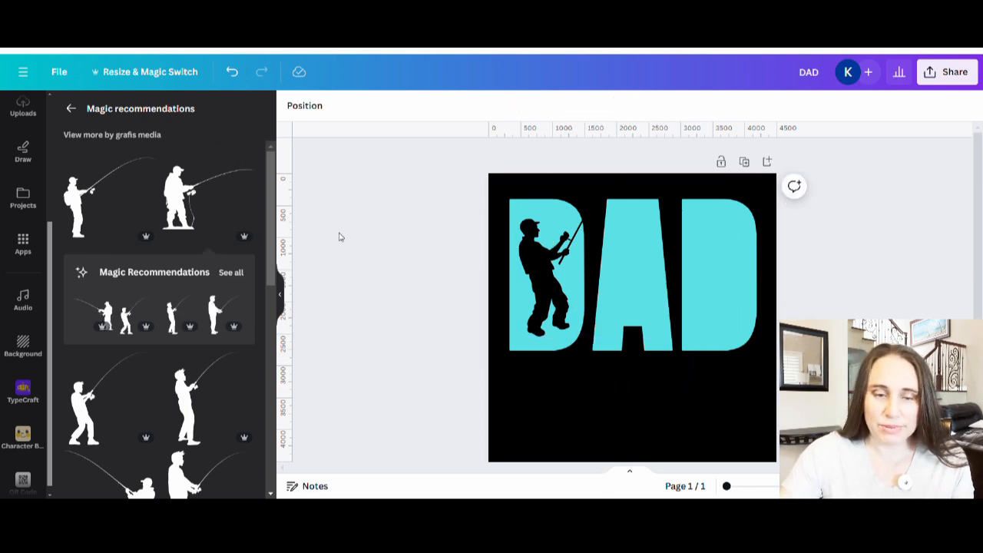
click(71, 109)
drag(137, 113, 48, 97)
text(fis)
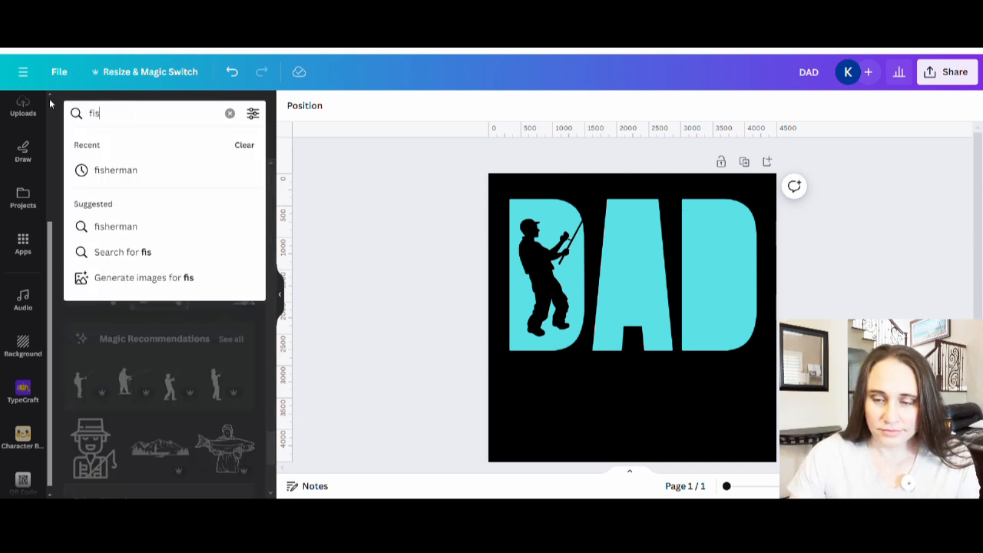
text(h hook)
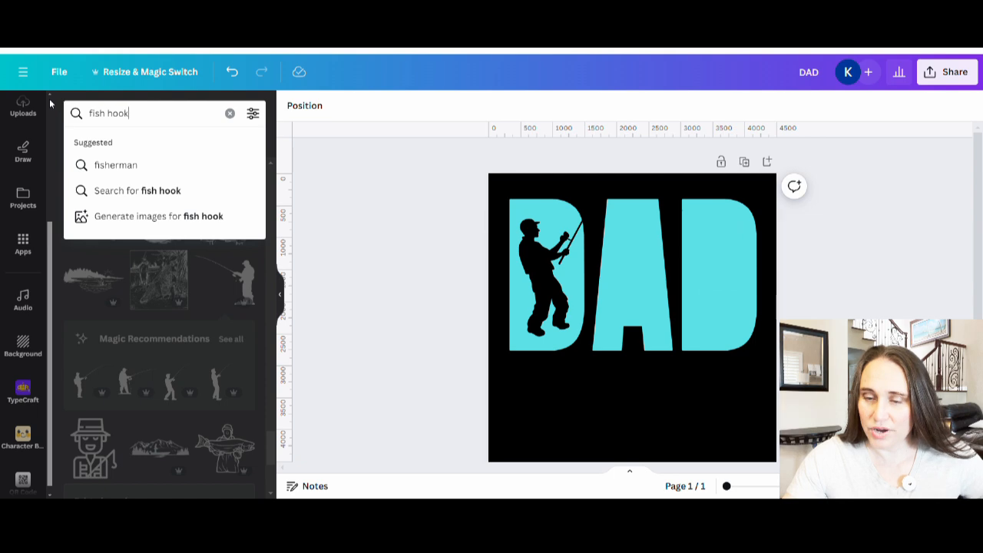
key(Return)
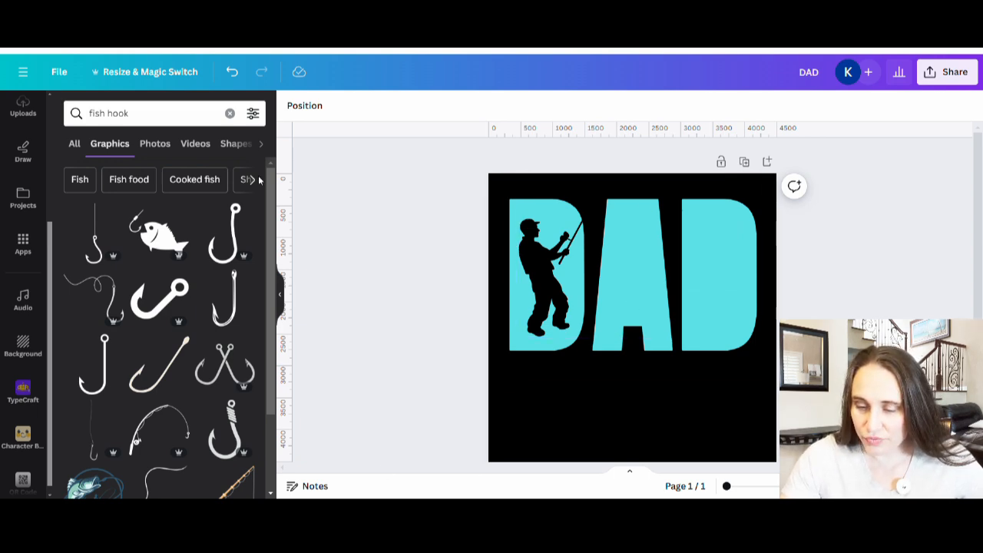
Add the black fish hook with a round eye, tilt it, and shrink and place it inside the A
click(222, 231)
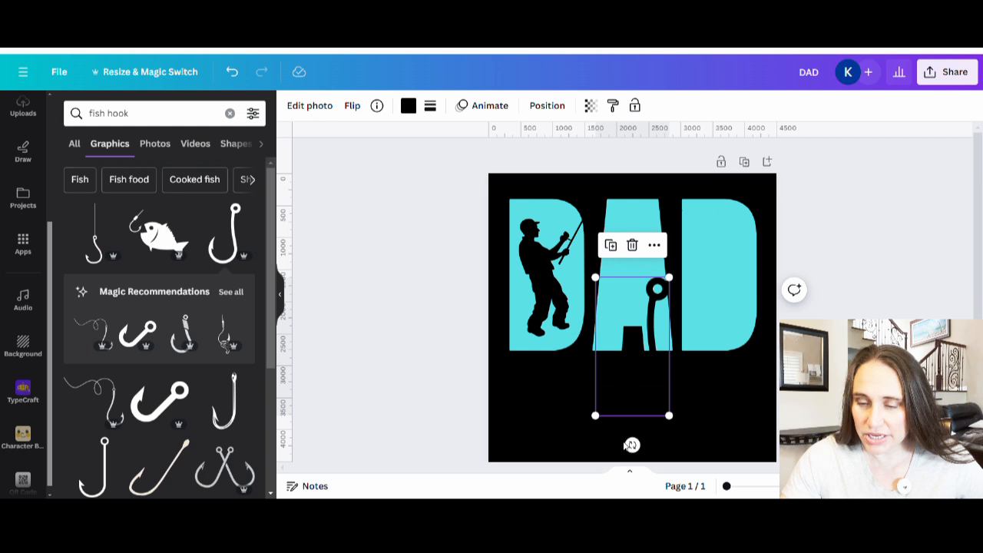
drag(633, 446, 652, 441)
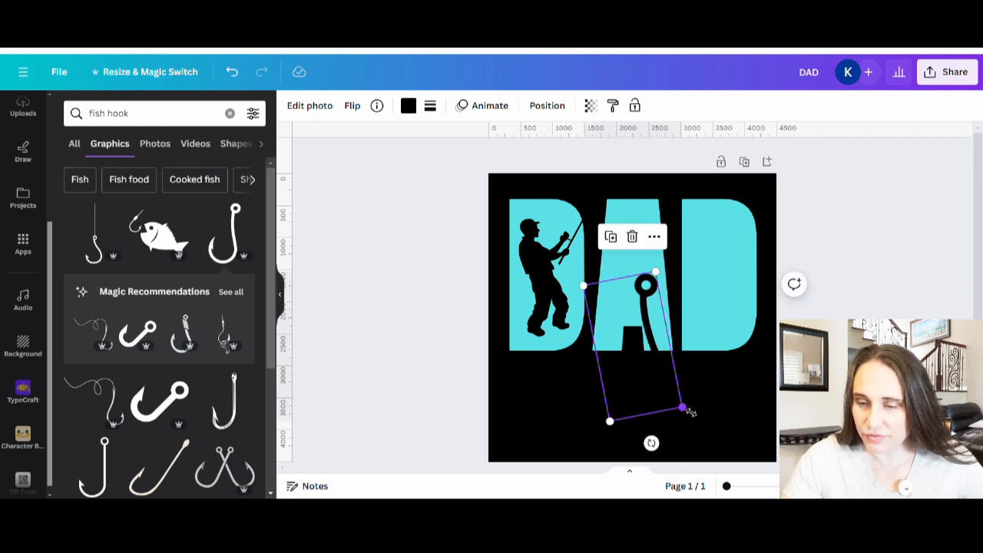
drag(687, 407, 675, 388)
drag(638, 322, 641, 253)
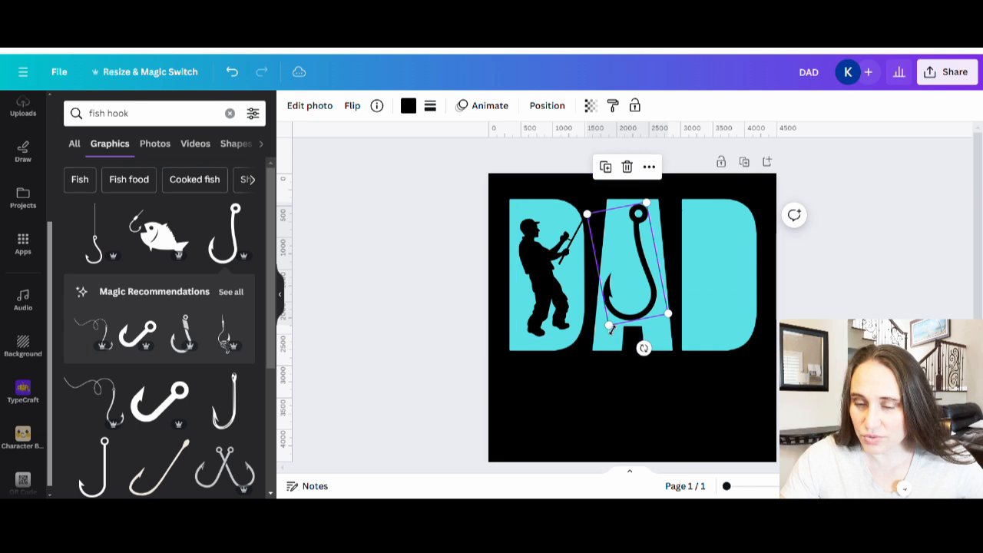
drag(609, 327, 649, 296)
click(702, 438)
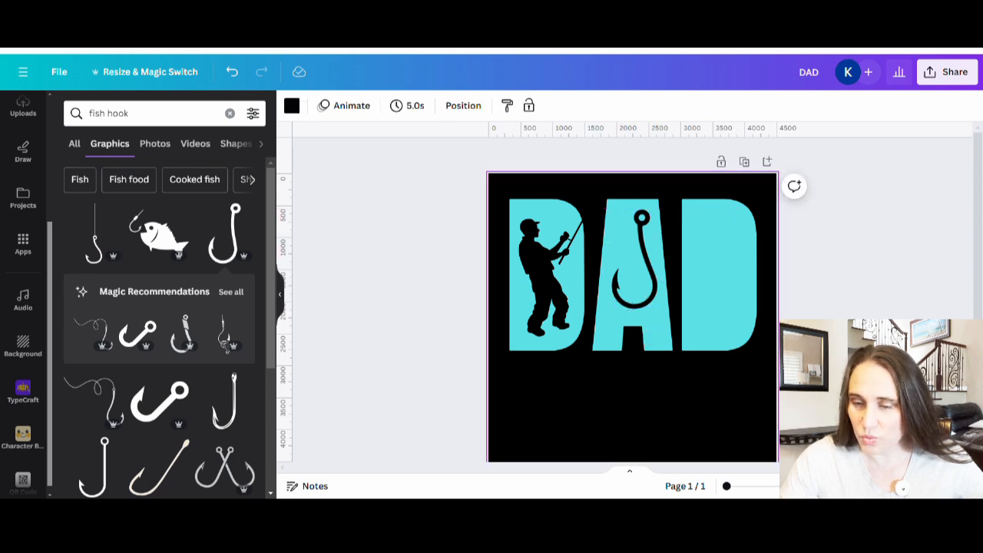
Tilt the fish hook slightly further so it follows the slant of the A
click(621, 279)
drag(659, 339, 666, 345)
click(647, 414)
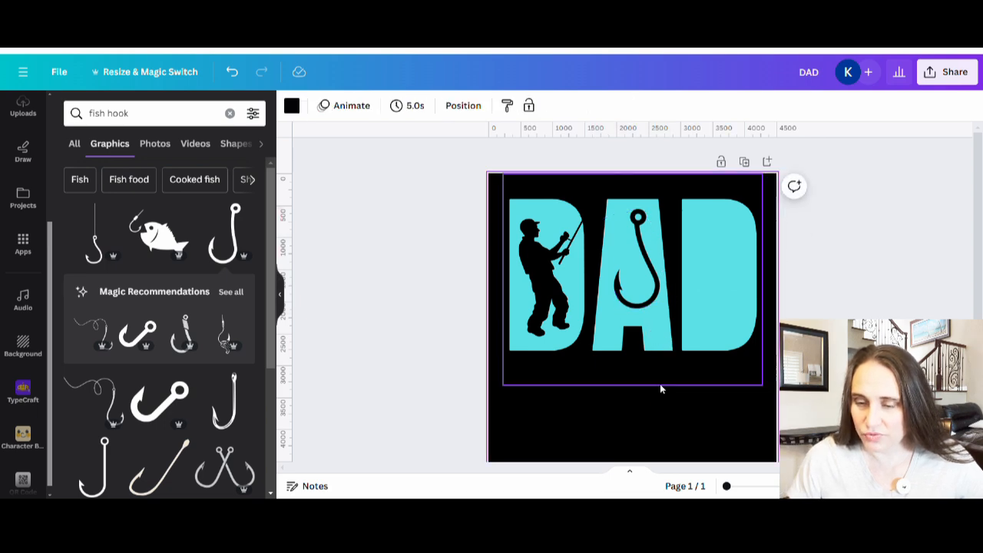
Nudge the round-eyed fish hook slightly left within the A
click(628, 233)
key(Left)
key(Left)
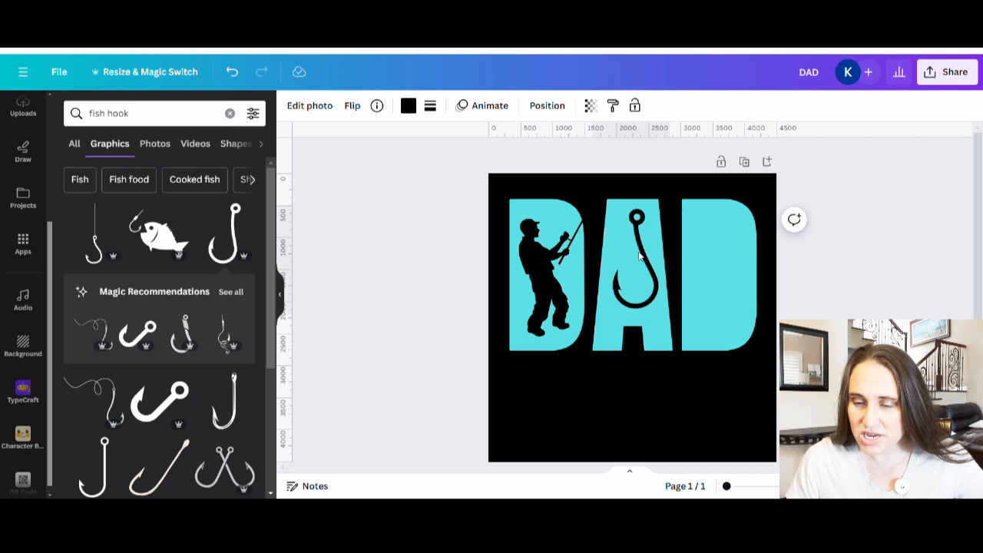
key(Left)
key(Left)
key(Left)
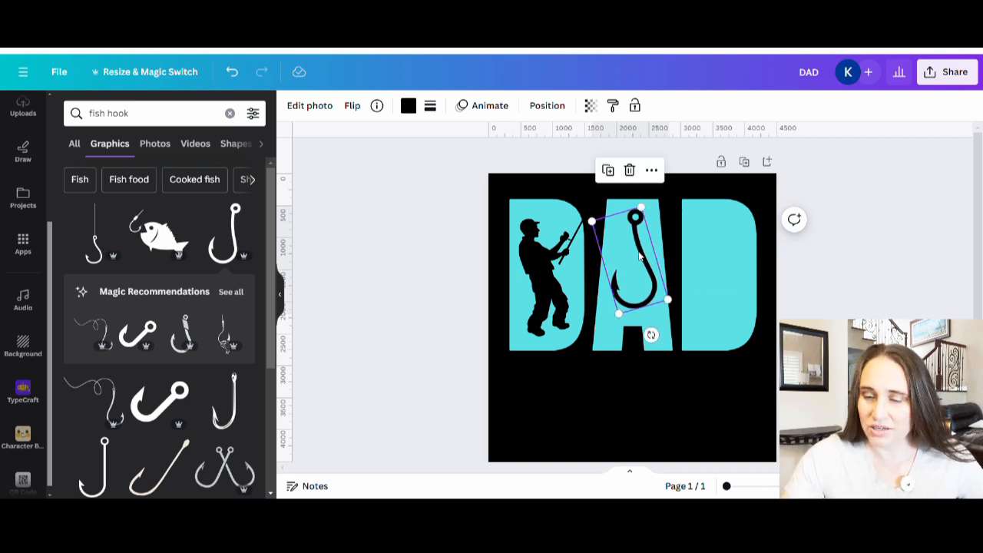
click(756, 412)
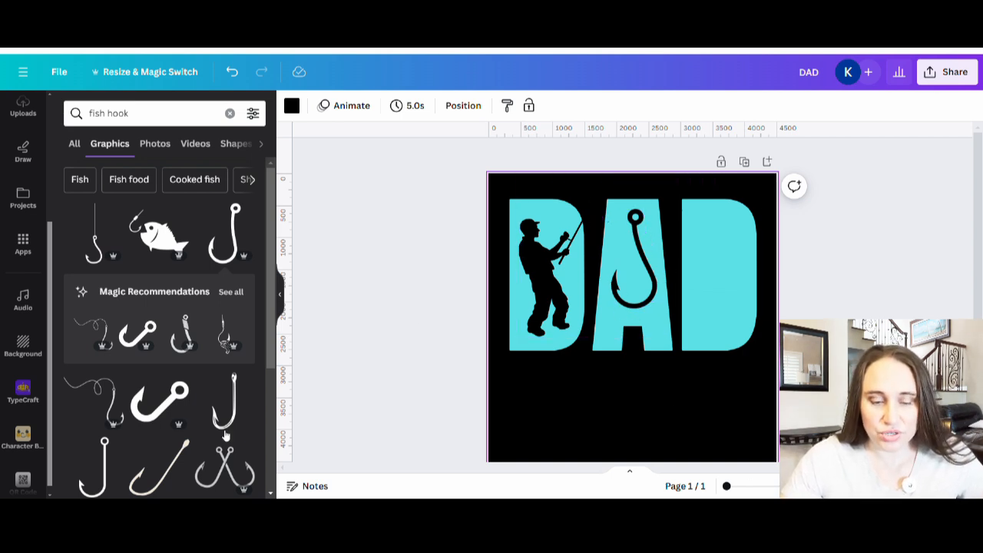
Add the fish hook with the teardrop-shaped eye from the results, then shrink and place it over the A
scroll(207, 330, down, 1)
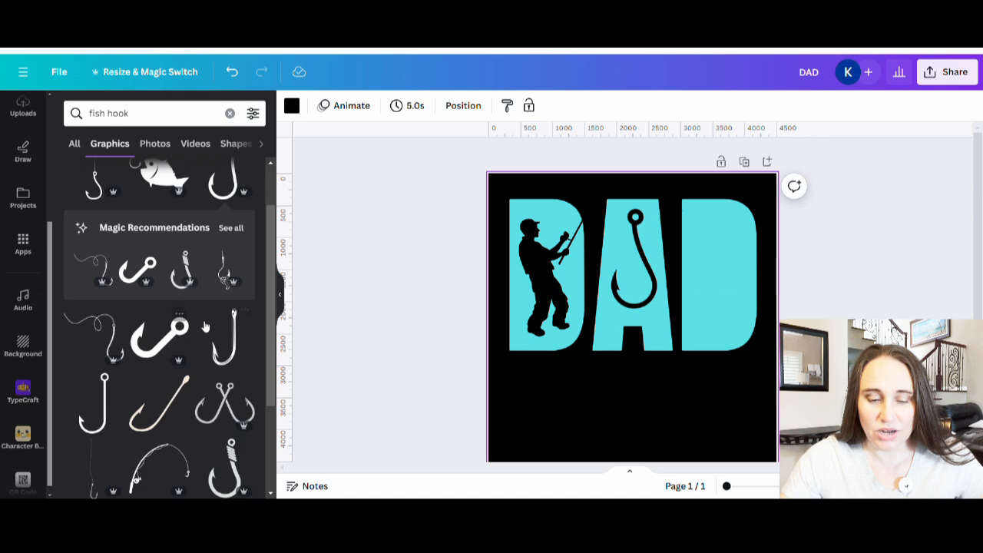
scroll(205, 315, down, 2)
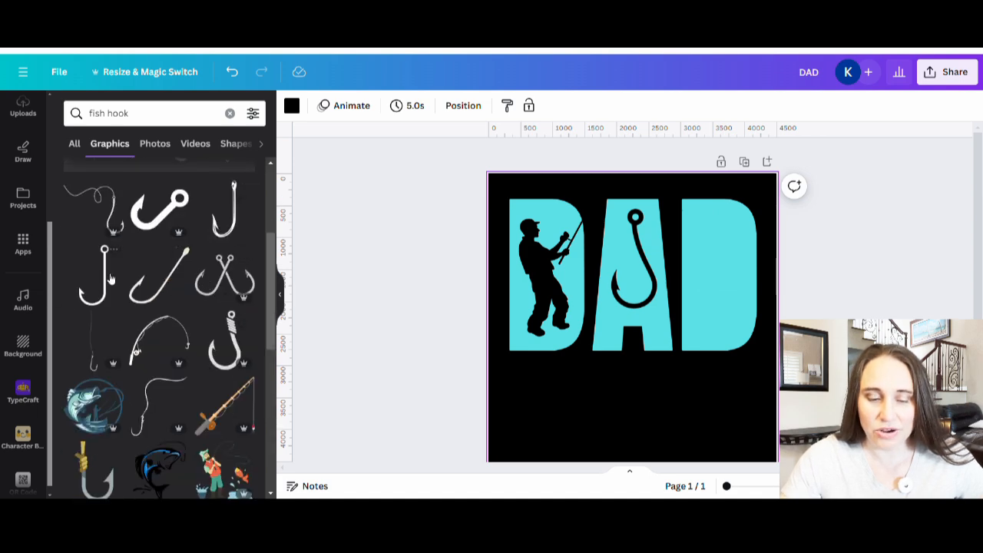
scroll(115, 296, down, 1)
scroll(123, 315, down, 3)
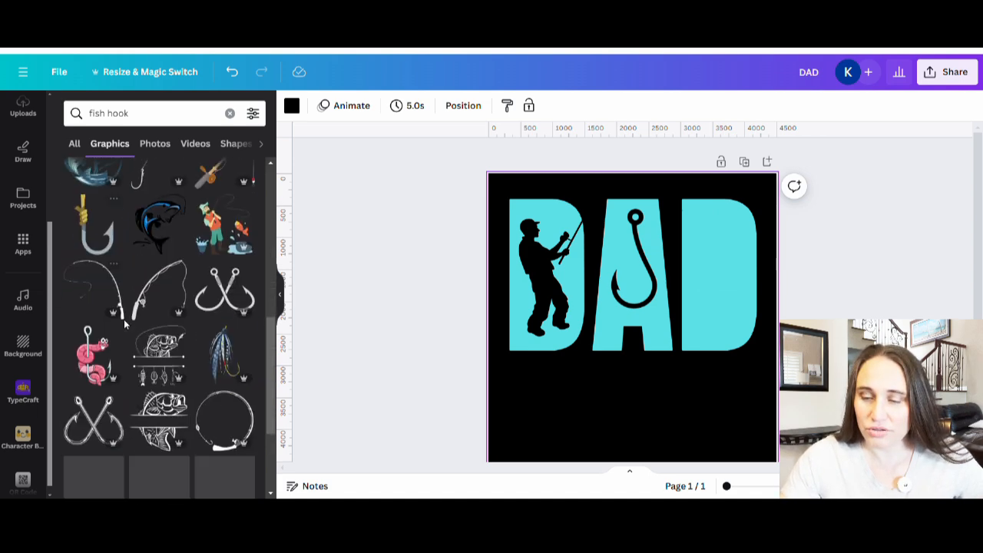
scroll(153, 315, down, 2)
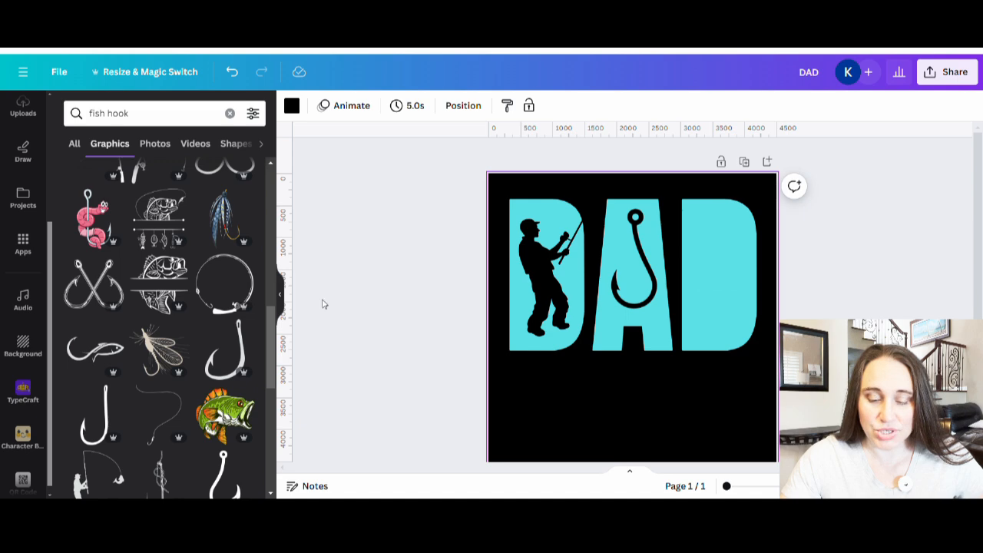
scroll(731, 287, down, 2)
scroll(454, 395, up, 2)
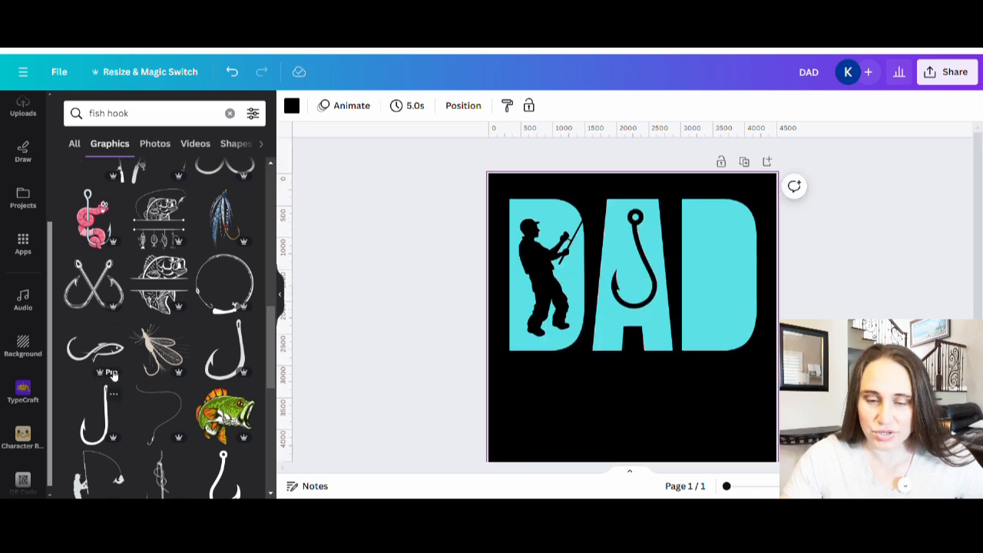
scroll(112, 374, down, 3)
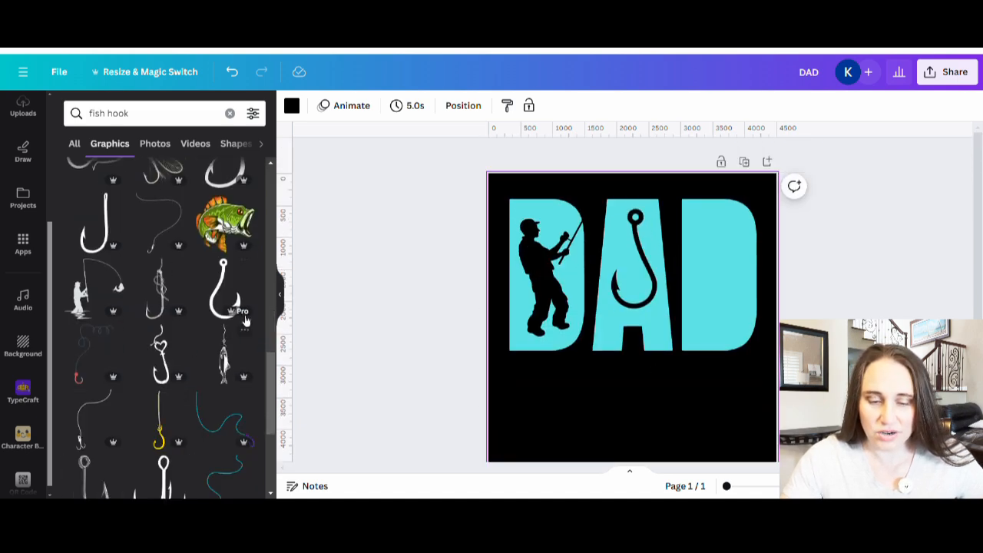
scroll(207, 307, down, 3)
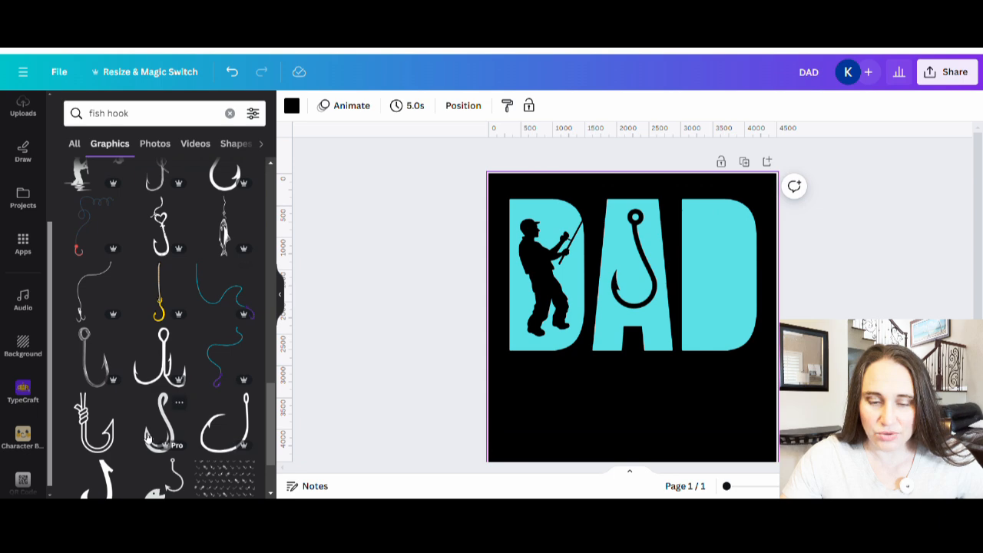
scroll(127, 461, down, 2)
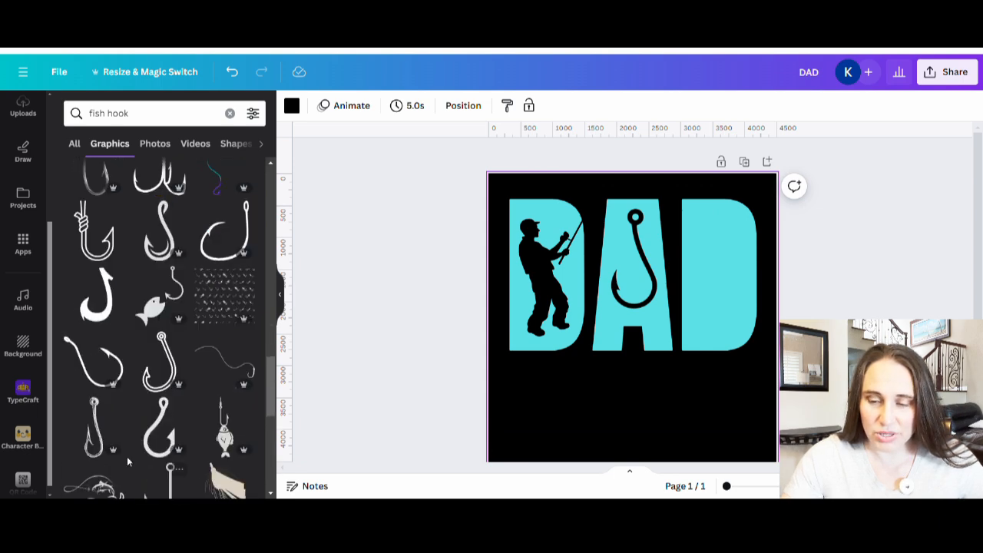
scroll(192, 403, down, 1)
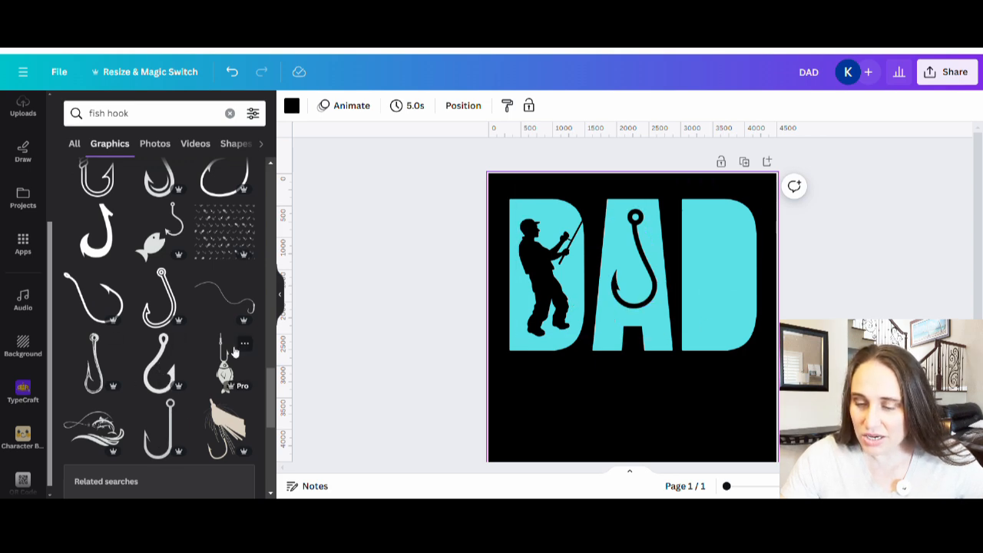
click(612, 319)
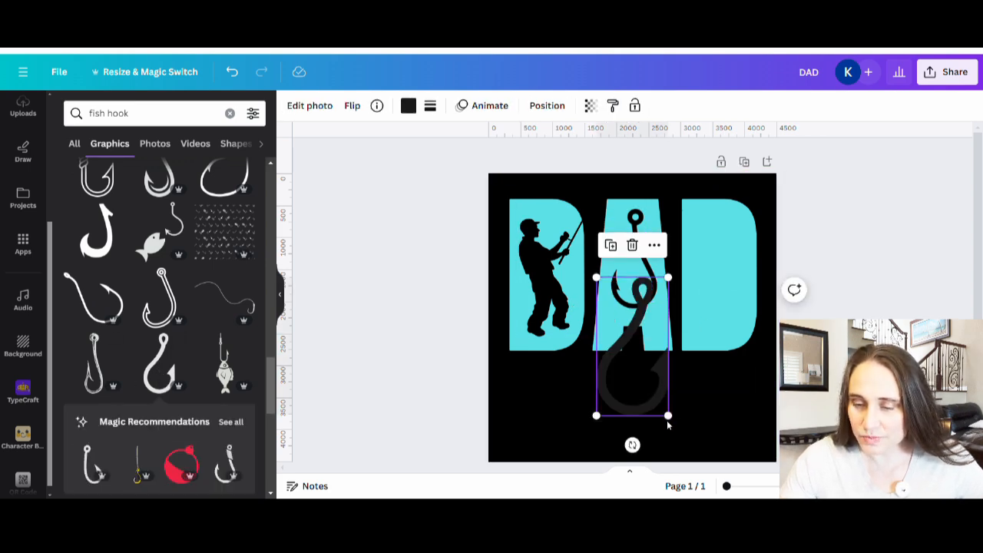
drag(673, 424, 638, 295)
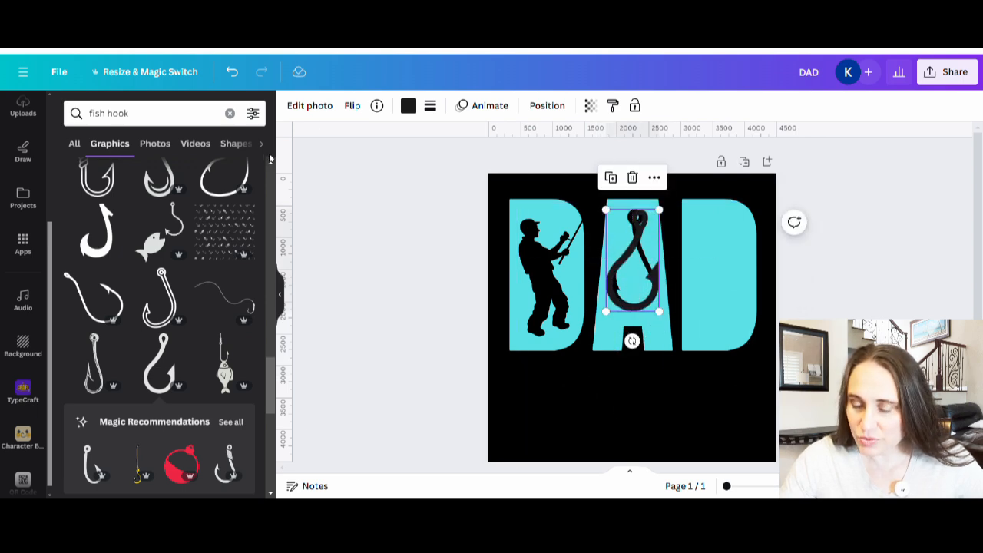
Flip the new fish hook horizontally and shift it up off the earlier round-eyed hook
click(353, 110)
click(379, 141)
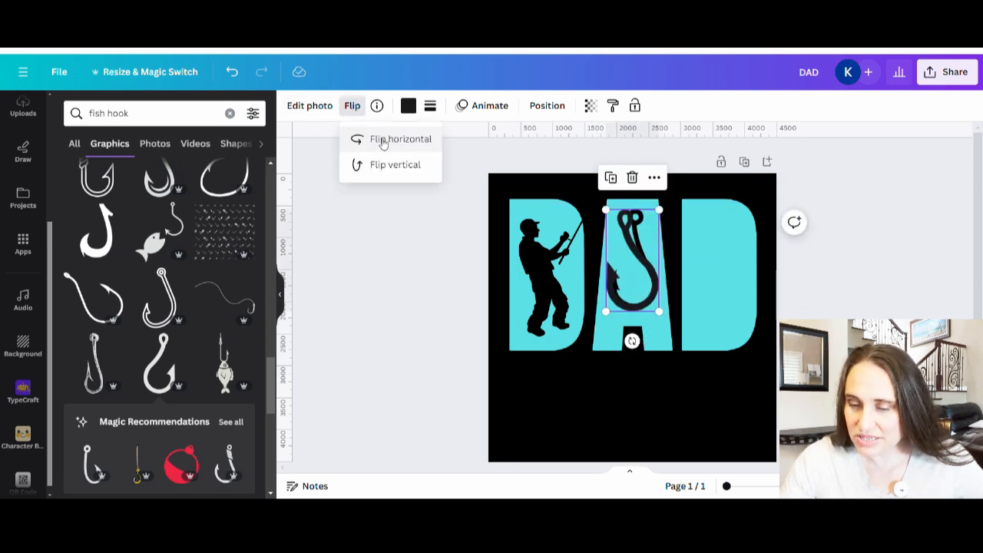
click(628, 298)
drag(629, 298, 642, 274)
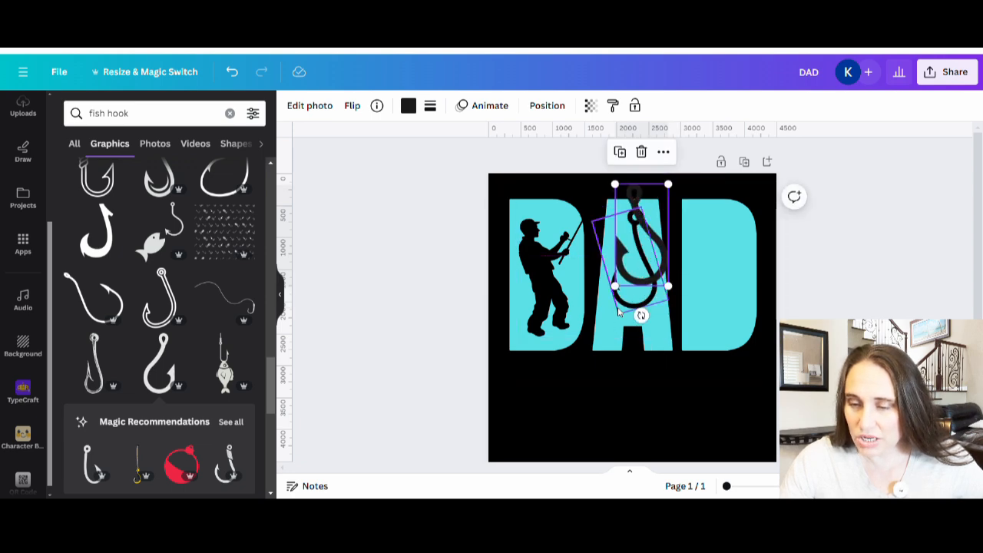
Remove the round-eyed hook from the A and place the new hook there, tilted slightly clockwise
drag(625, 309, 4, 368)
drag(660, 274, 637, 343)
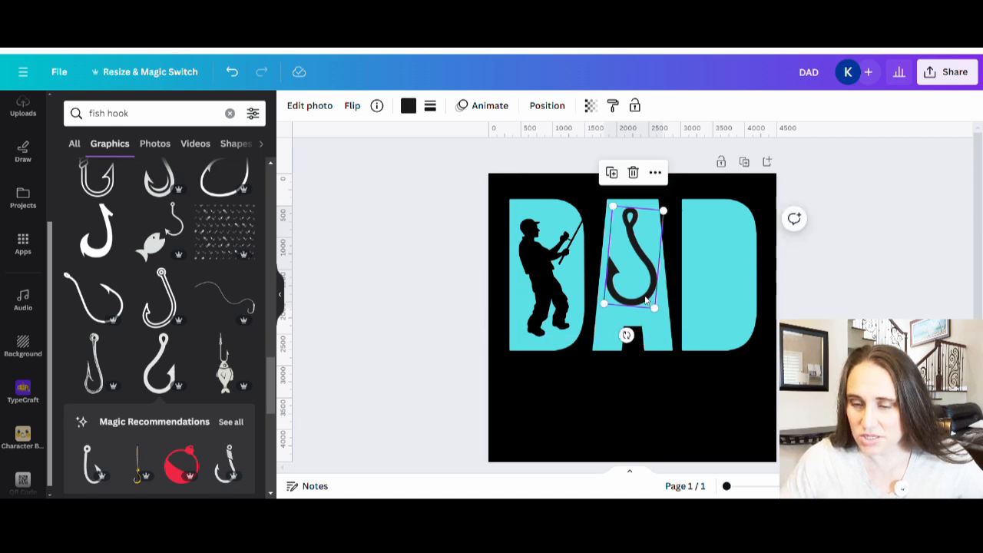
key(Escape)
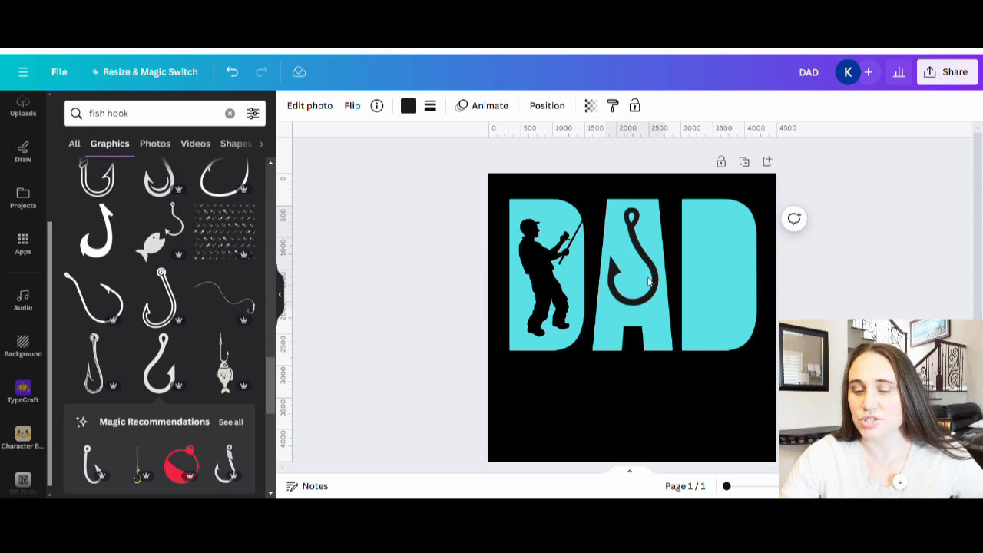
Nudge the new fish hook slightly down within the A
click(649, 283)
click(902, 257)
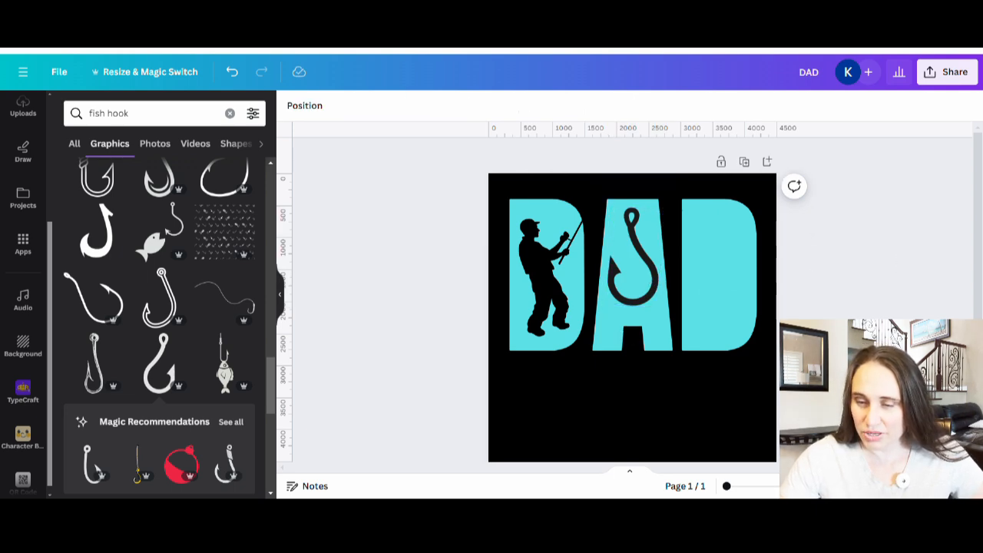
click(644, 272)
key(Down)
key(Down)
key(Down)
key(Down)
key(Down)
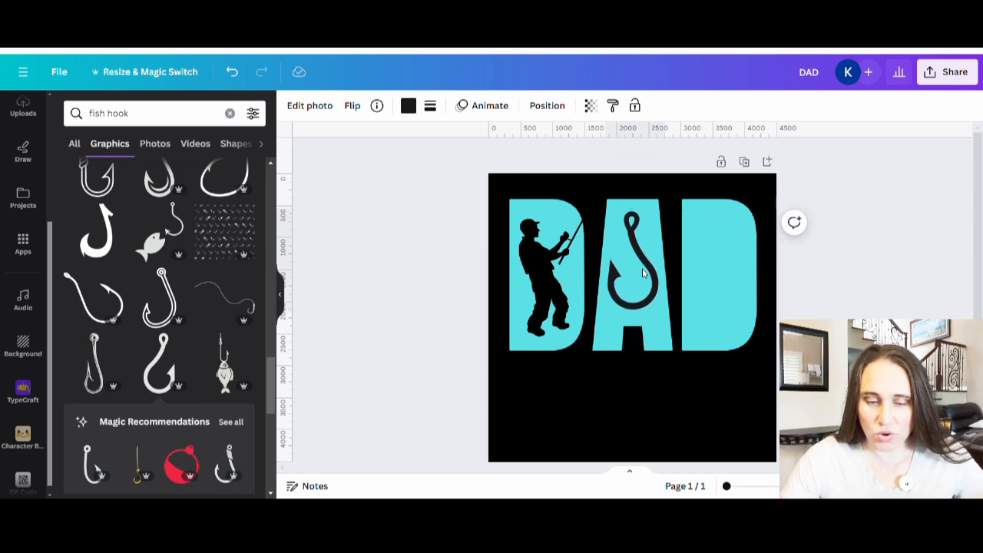
scroll(117, 329, down, 2)
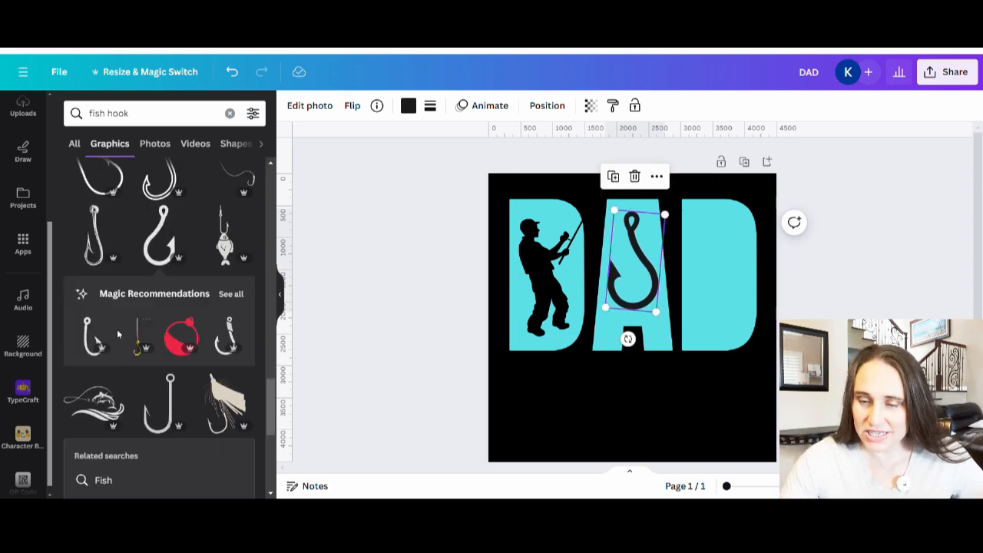
scroll(117, 329, down, 3)
scroll(175, 456, down, 1)
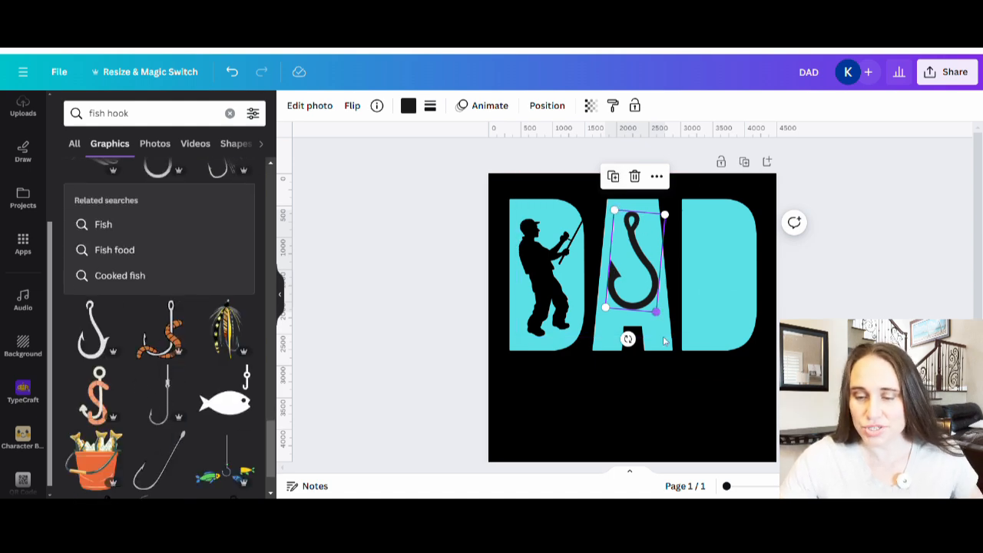
Add a line, rotate it to vertical, and place it above the fish hook so it reaches down into the A
scroll(650, 342, down, 2)
click(604, 394)
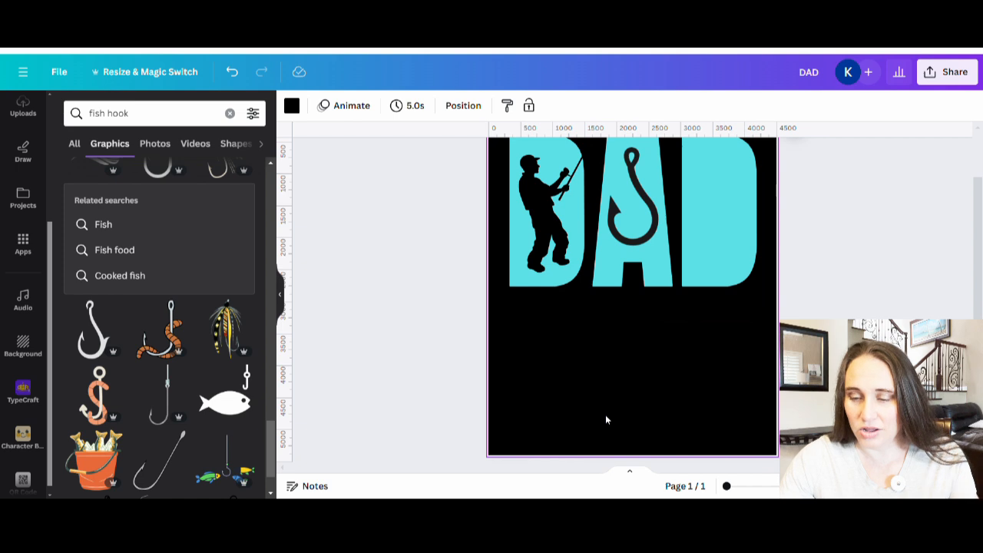
key(l)
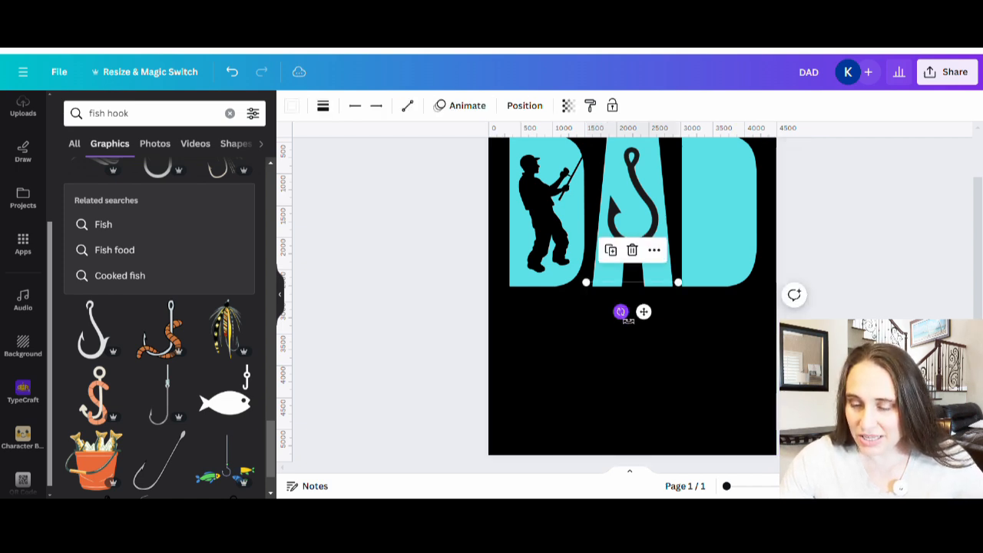
drag(621, 312, 593, 276)
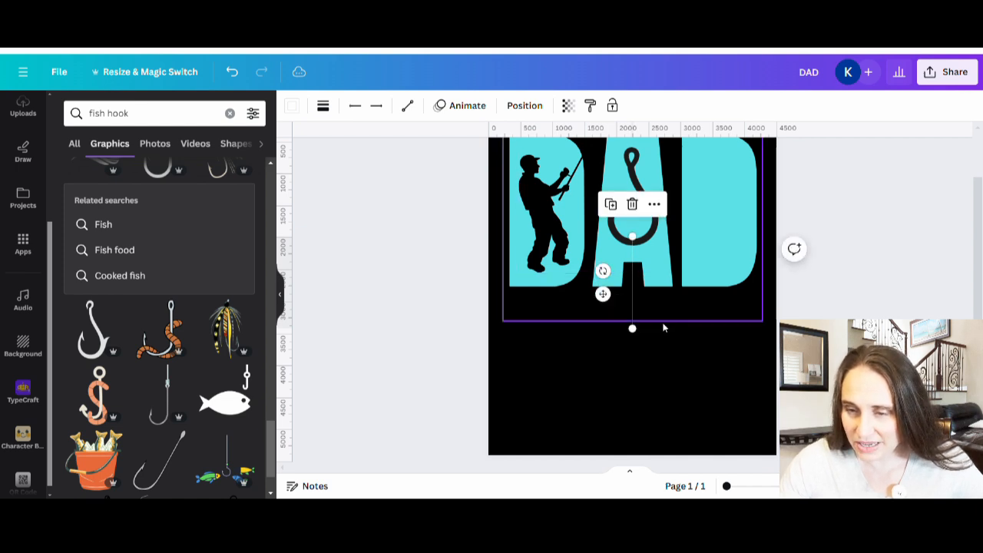
drag(634, 325, 636, 137)
scroll(761, 301, up, 2)
click(635, 192)
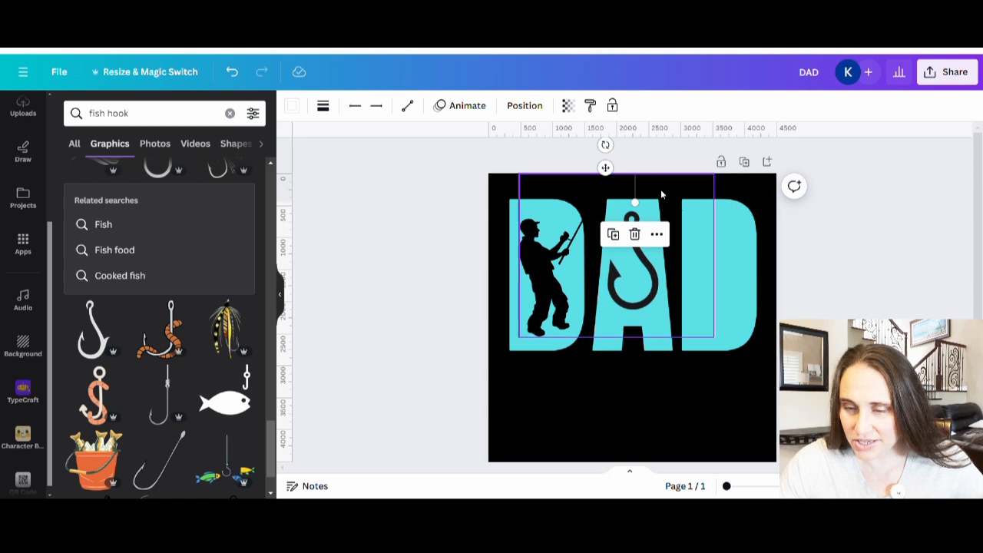
drag(634, 192, 635, 200)
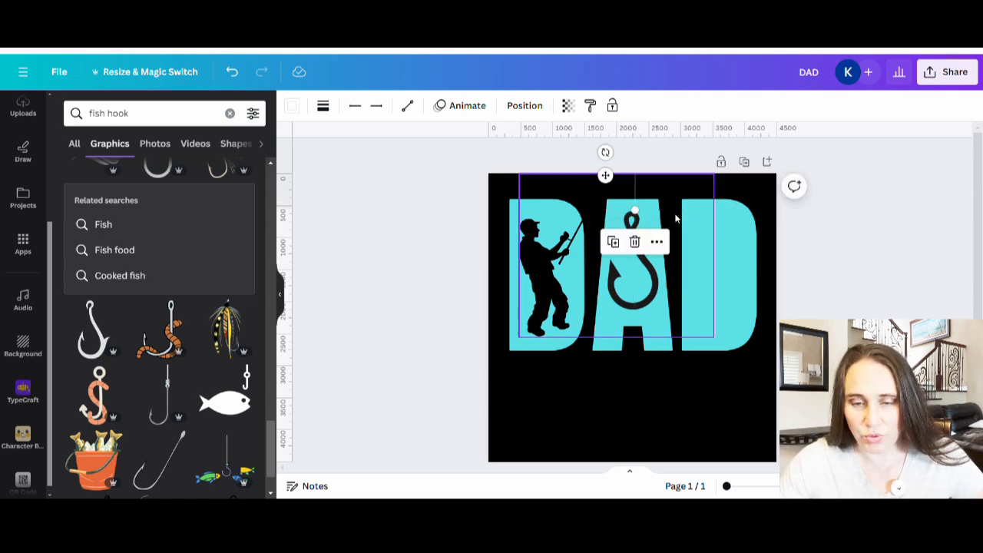
Set the vertical line's weight to 32 and colour it black
click(323, 105)
drag(342, 223, 385, 230)
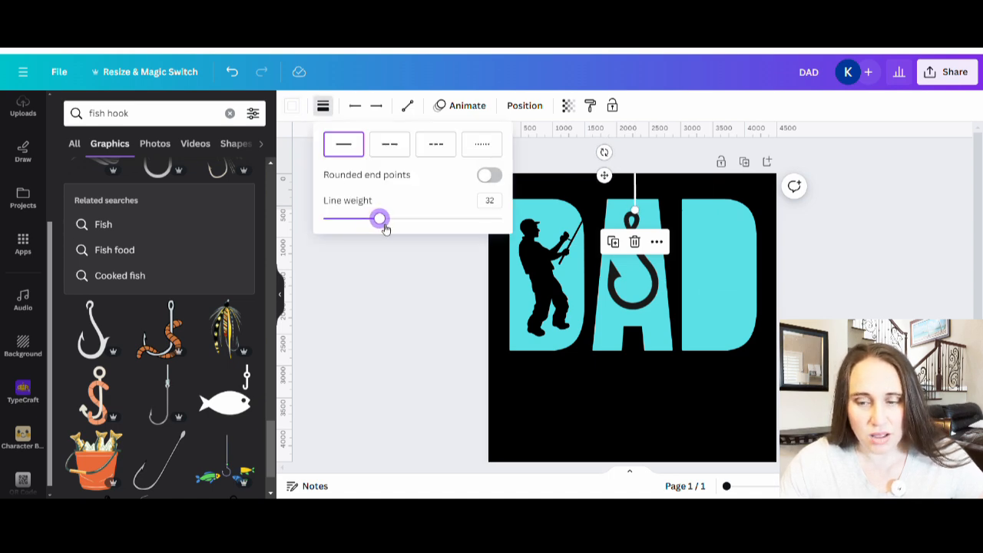
click(294, 108)
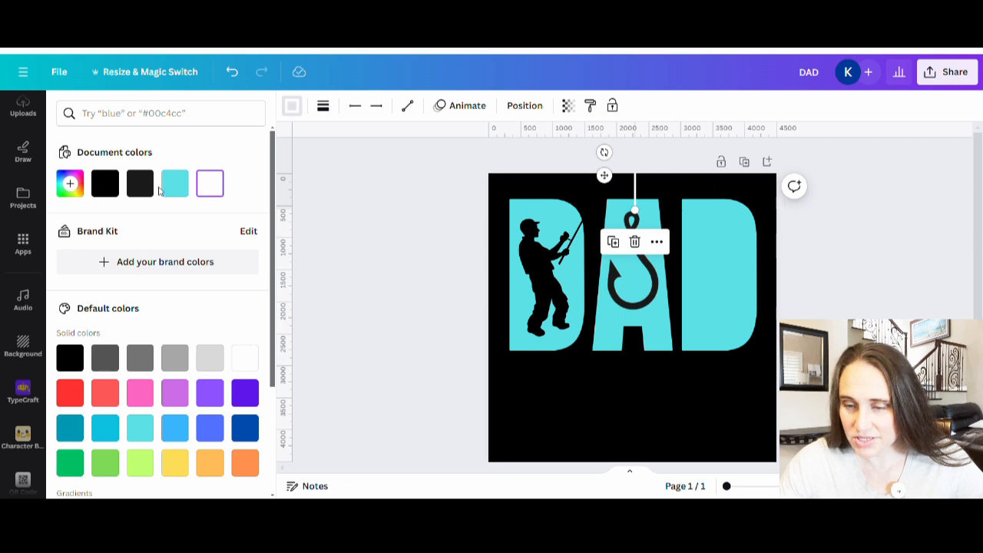
click(589, 435)
Align the black line with the top of the fish hook's eye as its fishing line, using small nudges
drag(636, 205, 634, 211)
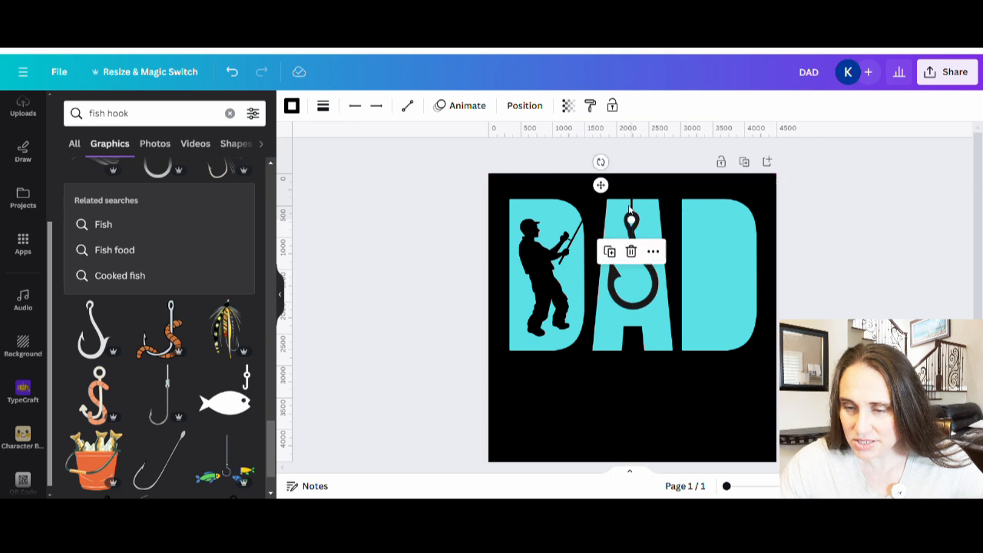
click(651, 202)
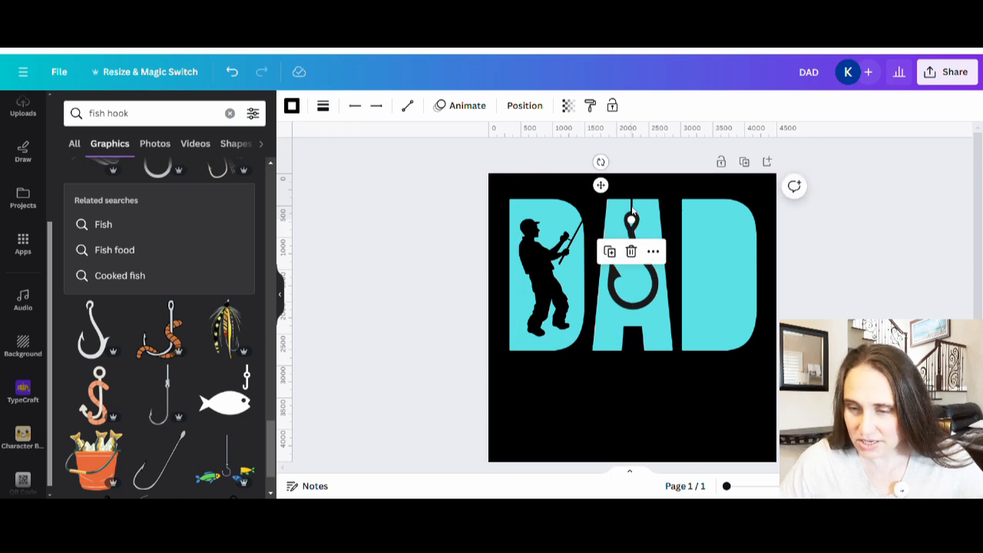
key(Left)
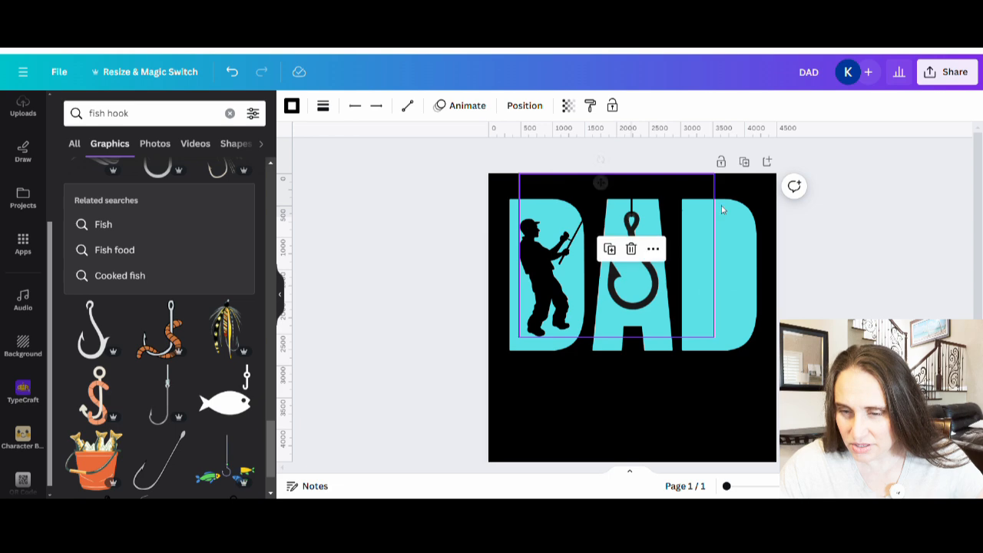
click(630, 445)
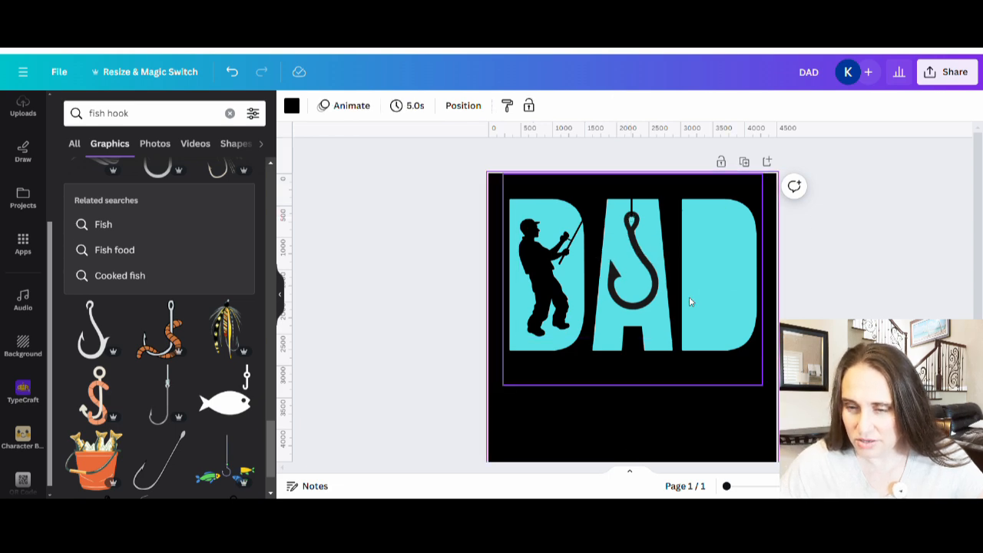
click(632, 209)
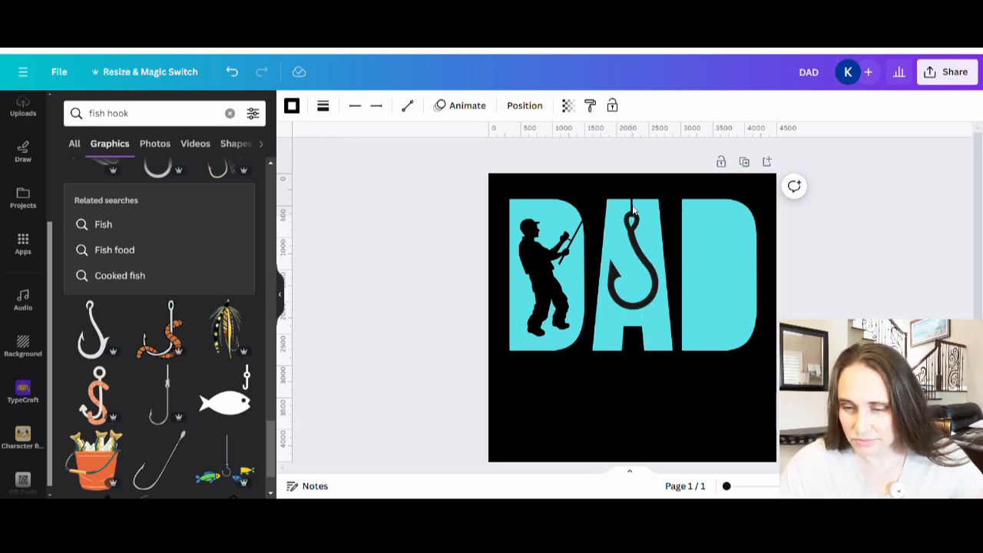
click(733, 451)
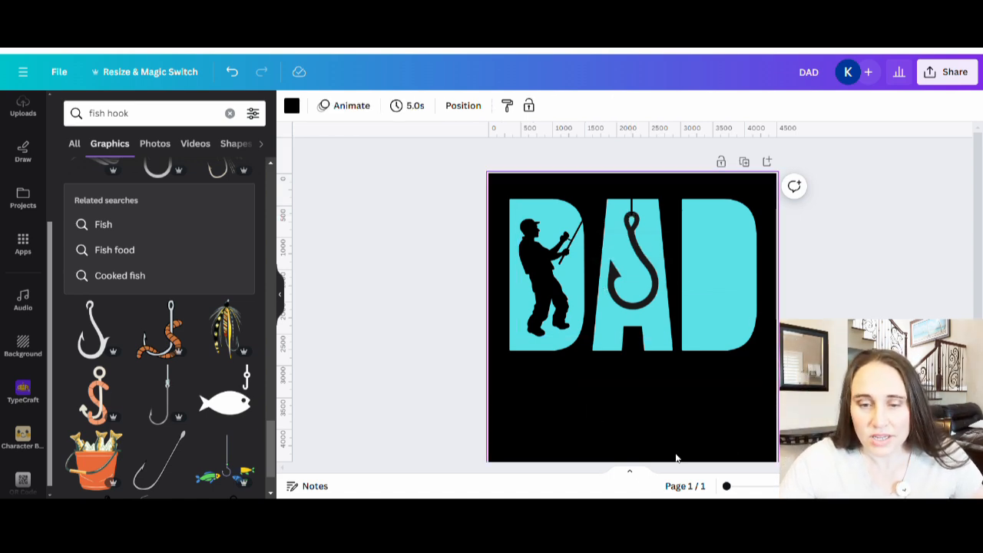
Check the fisherman's colour, and set both the fish hook and its fishing line to black #000000
click(574, 310)
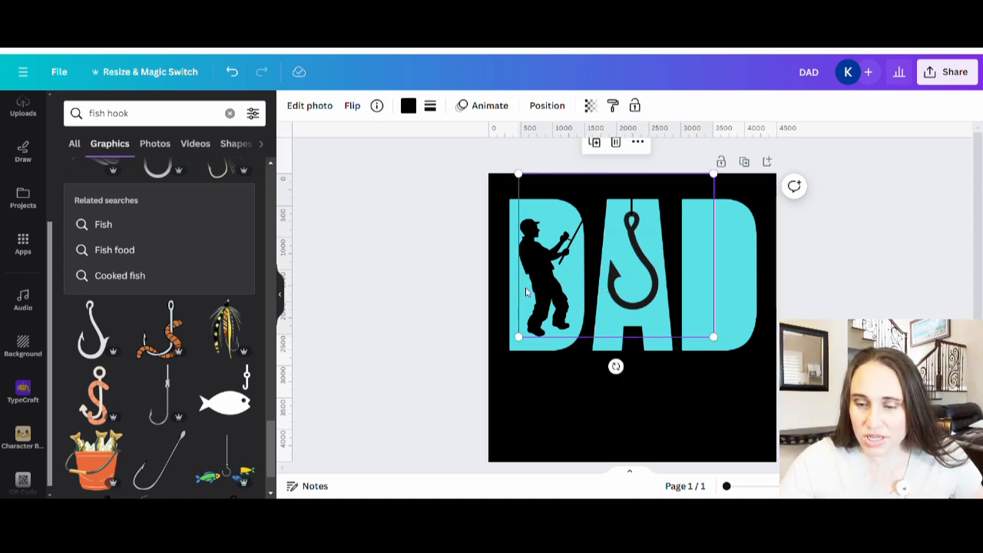
click(408, 106)
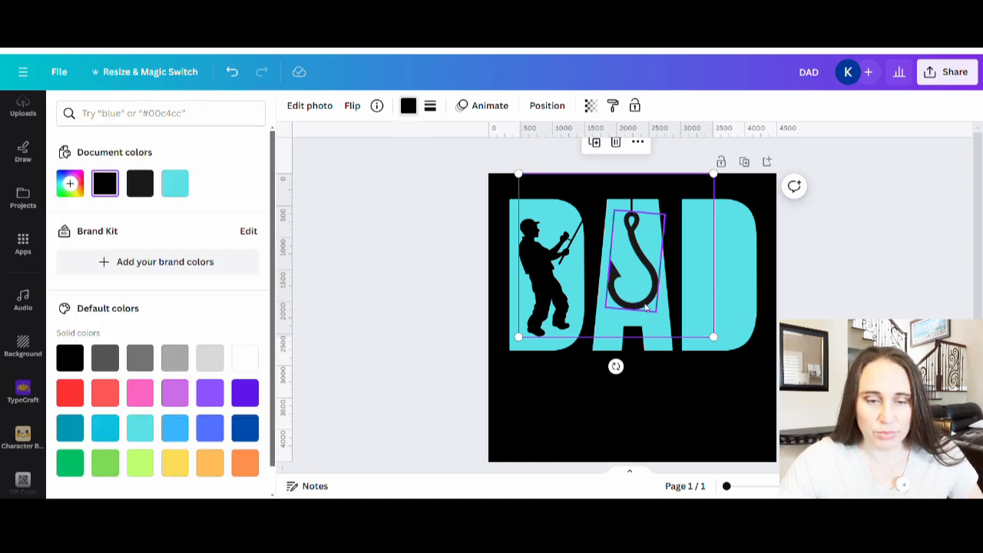
click(631, 261)
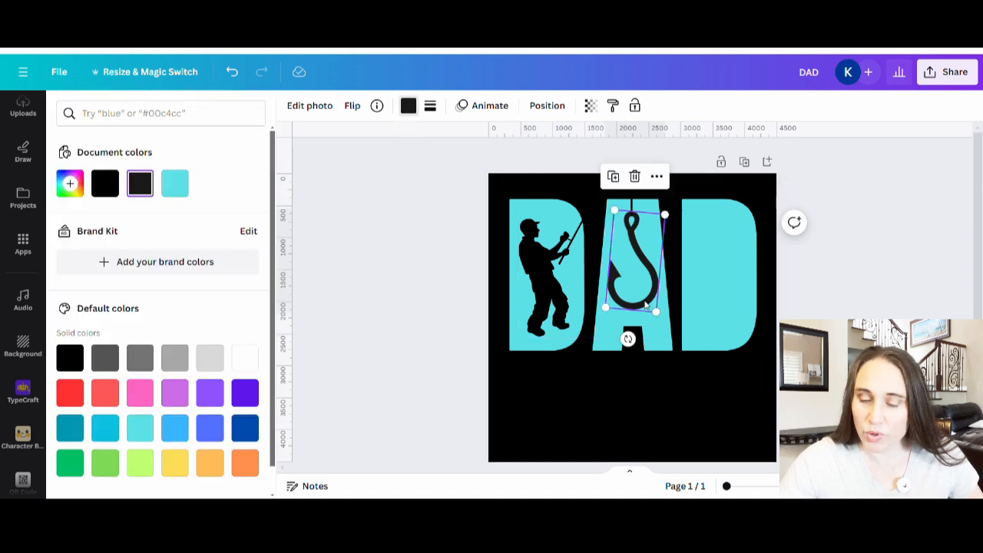
click(105, 183)
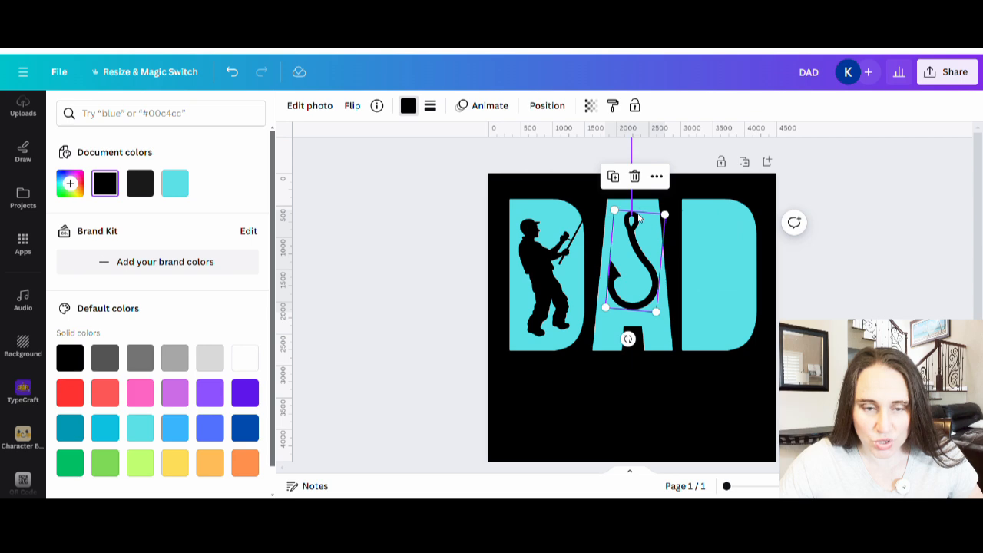
click(633, 208)
click(292, 106)
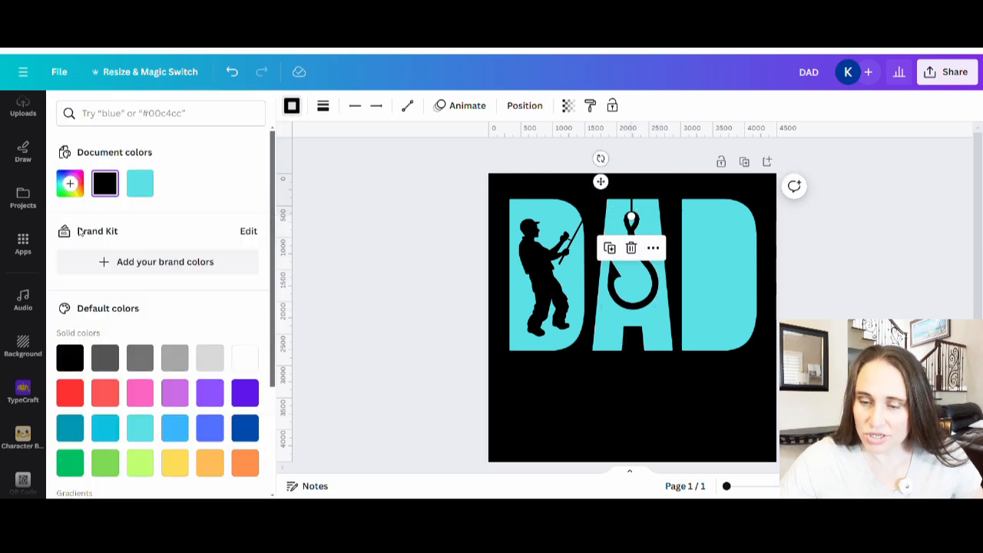
click(108, 188)
click(552, 438)
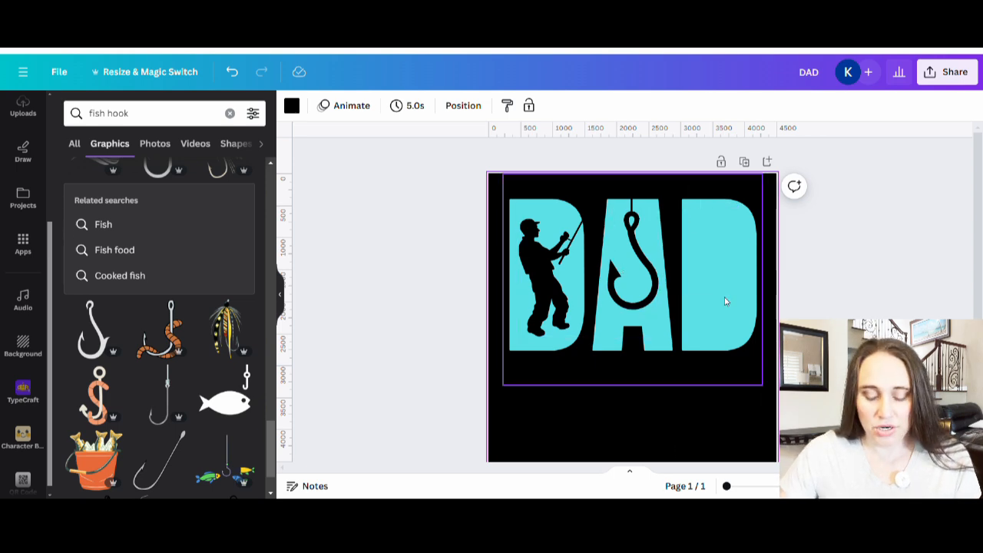
Search the graphics library for "fish"
click(153, 112)
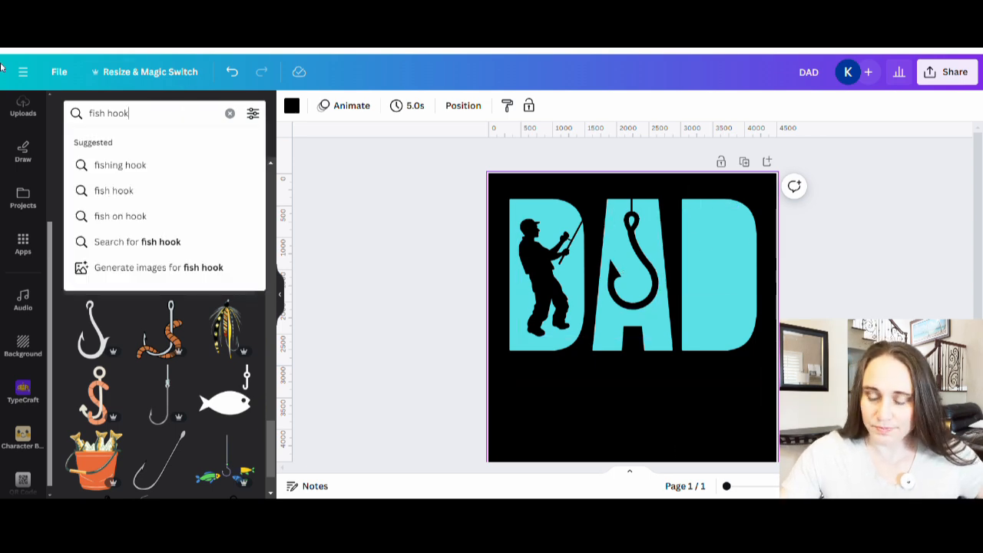
key(ctrl+a)
text(fish)
key(Return)
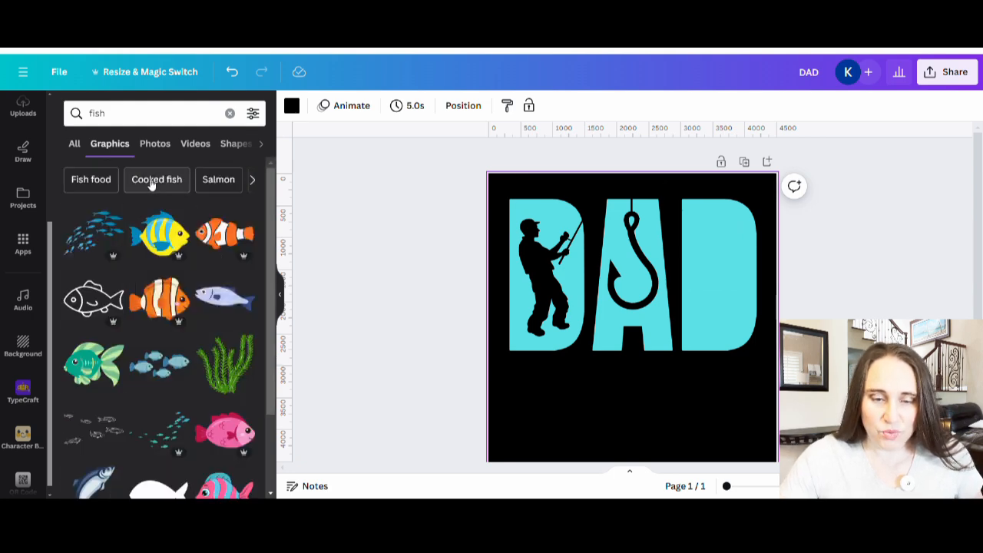
Add the solid spiny-finned fish silhouette from the fish results and show all its recommended similar graphics
scroll(143, 221, down, 2)
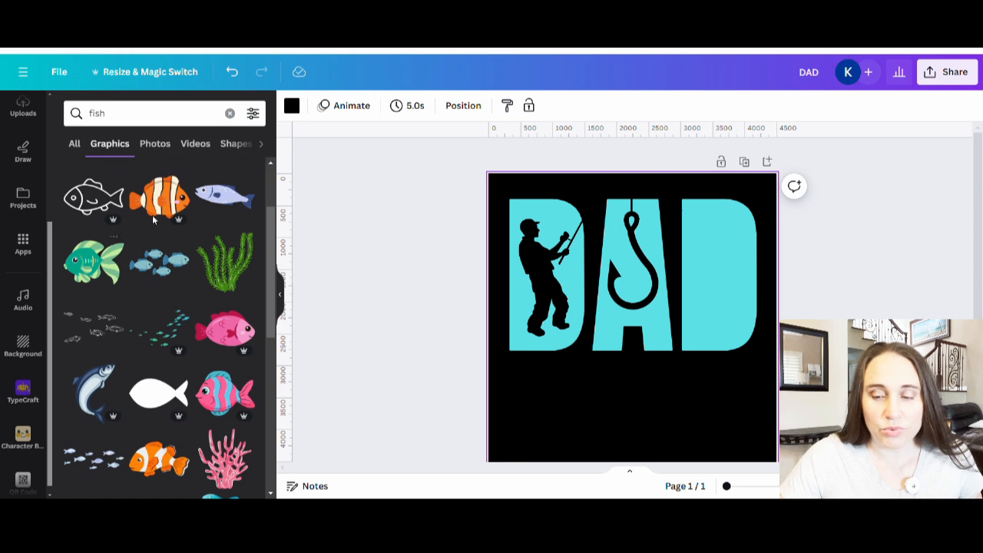
scroll(154, 323, down, 2)
scroll(297, 262, down, 2)
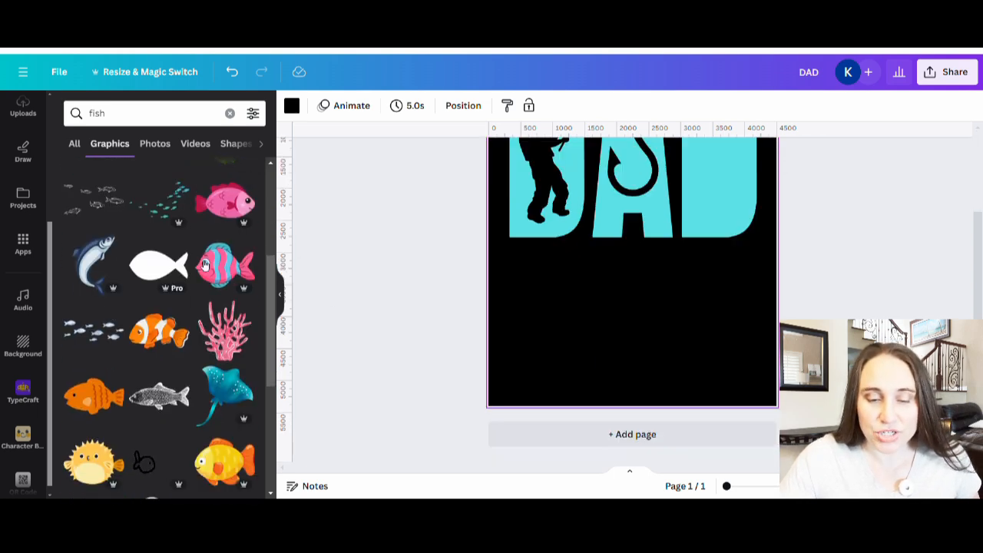
scroll(764, 272, up, 2)
scroll(154, 323, down, 5)
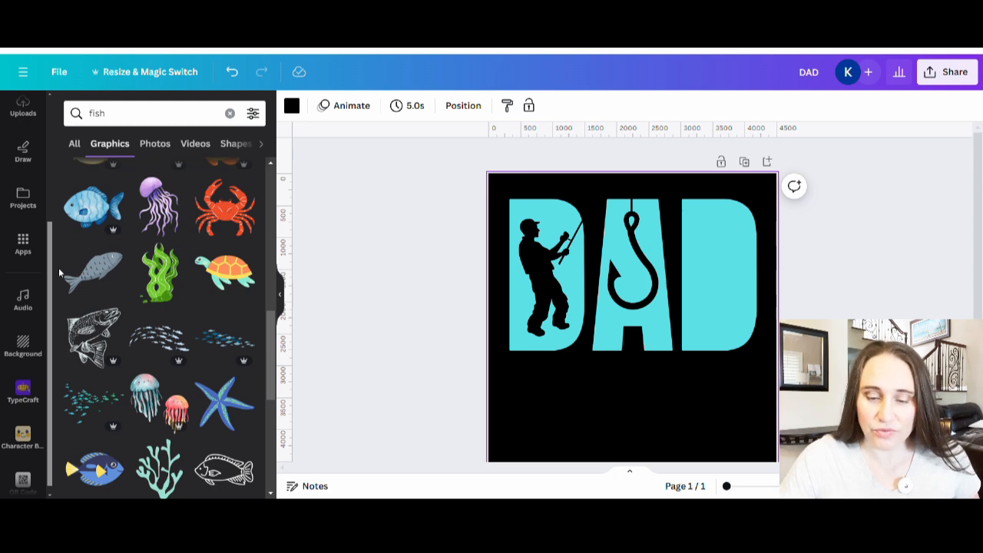
scroll(170, 296, down, 2)
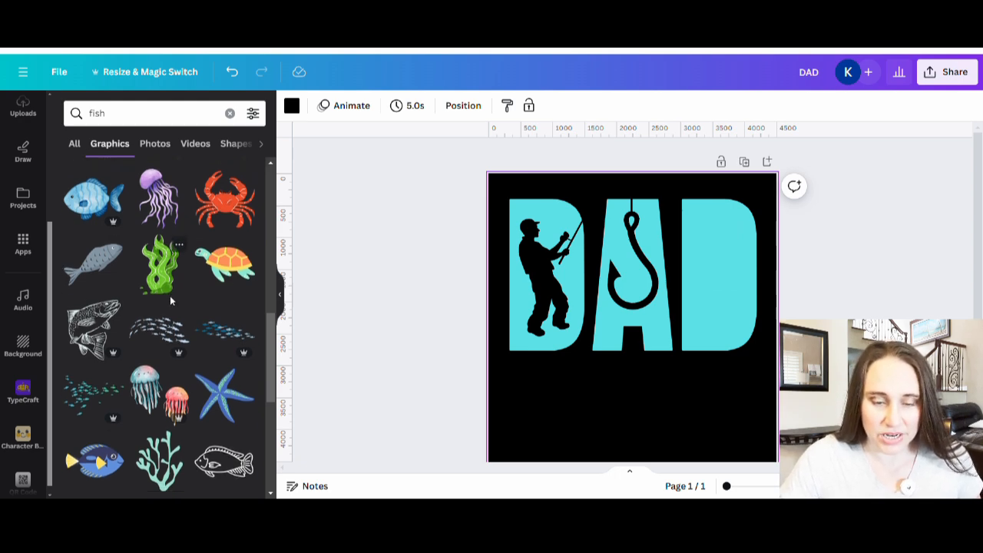
scroll(209, 290, down, 3)
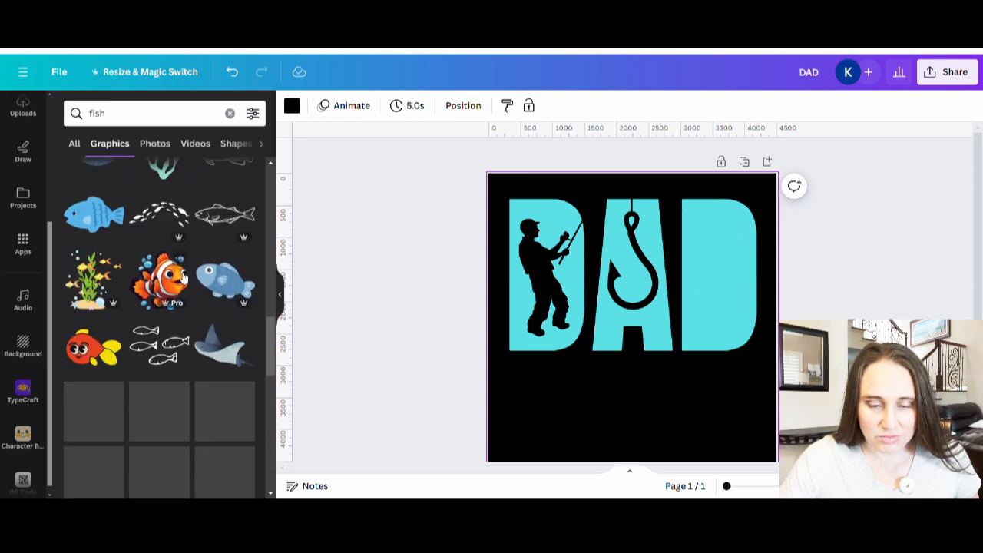
scroll(169, 263, down, 4)
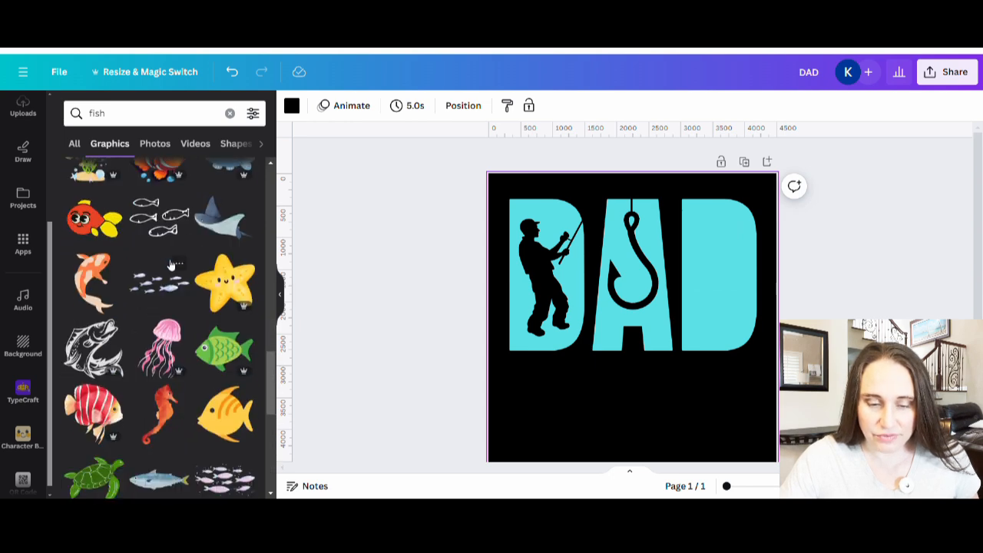
scroll(169, 261, down, 4)
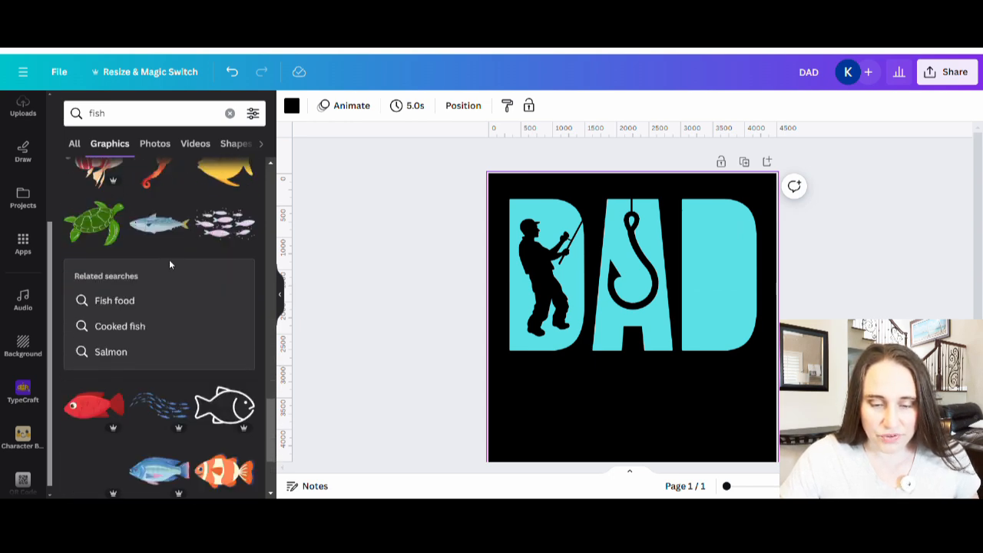
scroll(184, 239, down, 5)
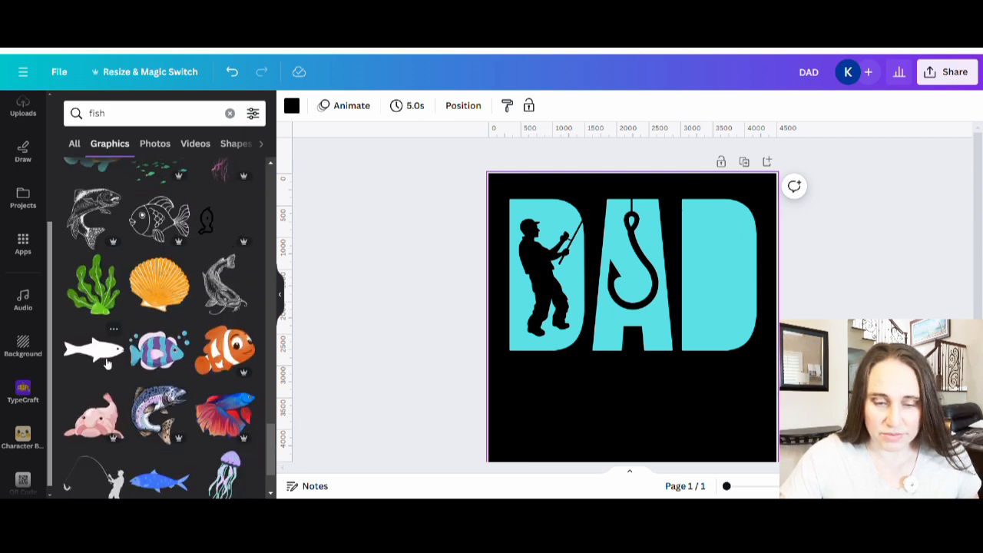
scroll(108, 300, down, 1)
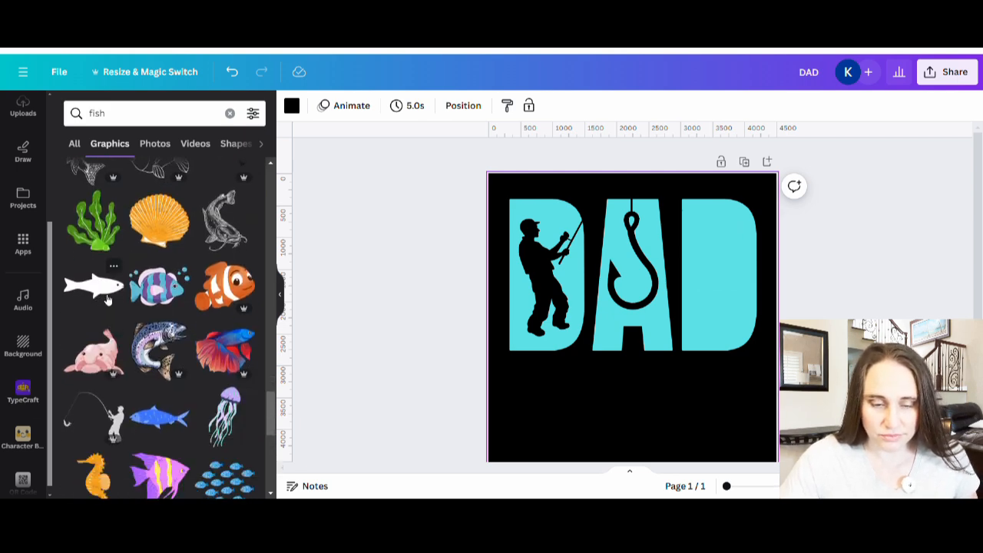
scroll(108, 303, down, 5)
scroll(173, 364, down, 2)
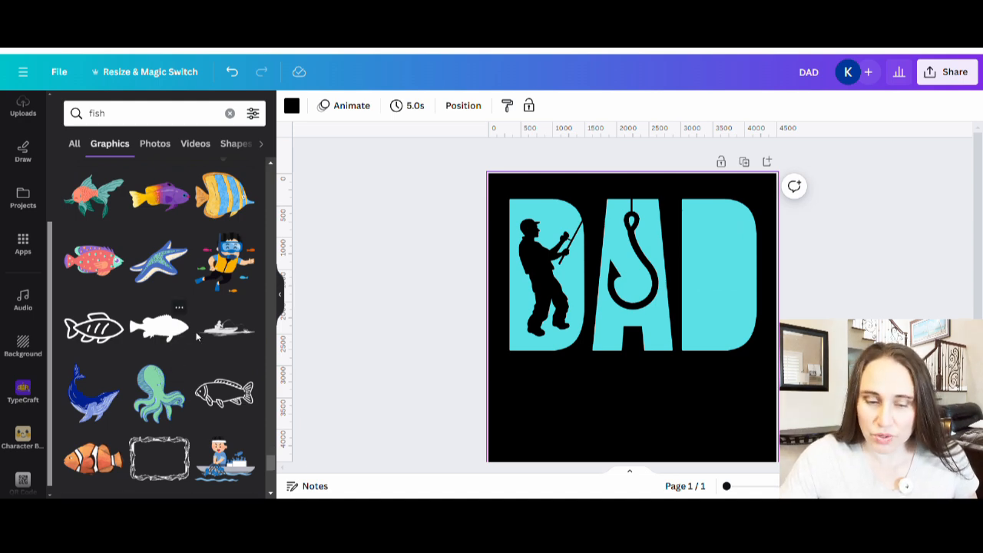
click(166, 335)
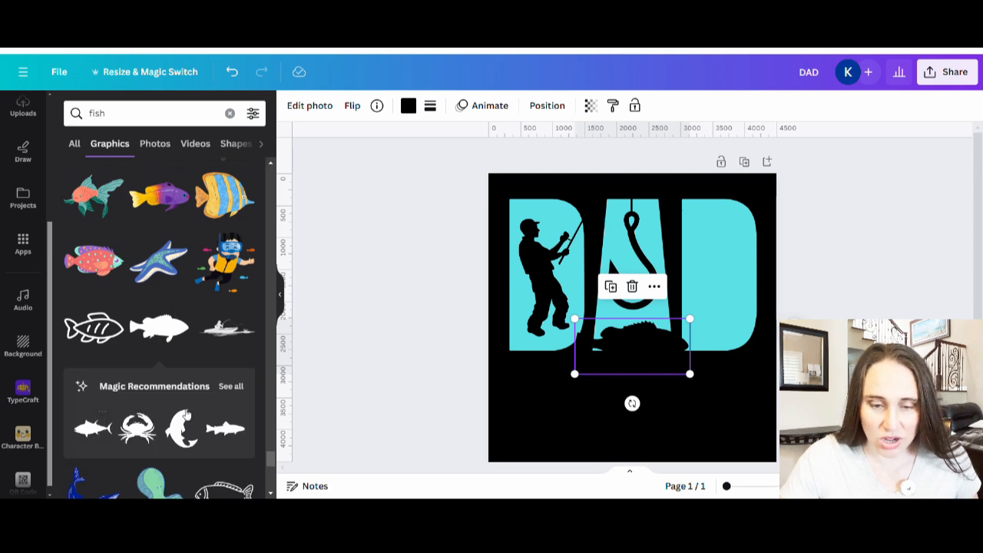
click(231, 387)
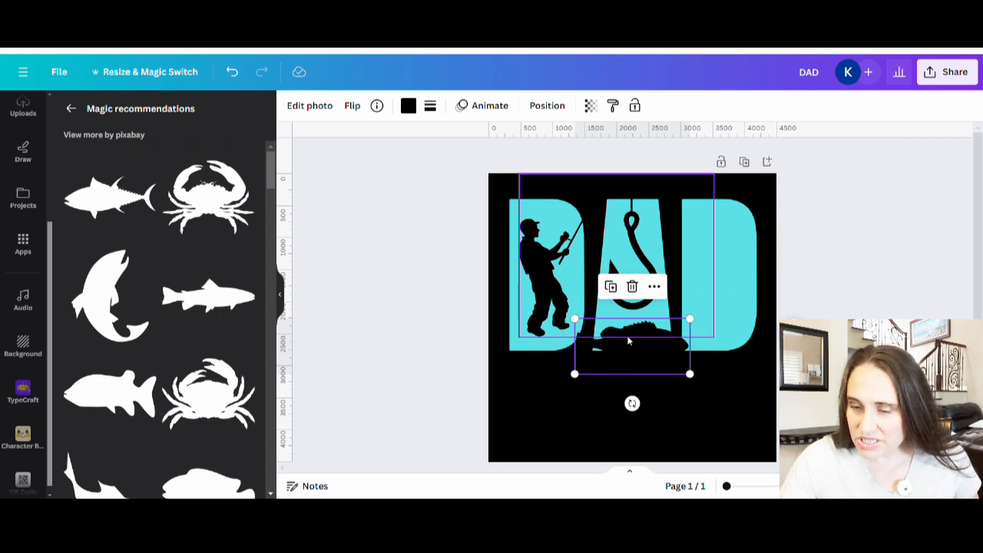
Try the fish silhouette rotated upright inside the last D, and delete it
drag(654, 346, 715, 308)
drag(692, 364, 733, 282)
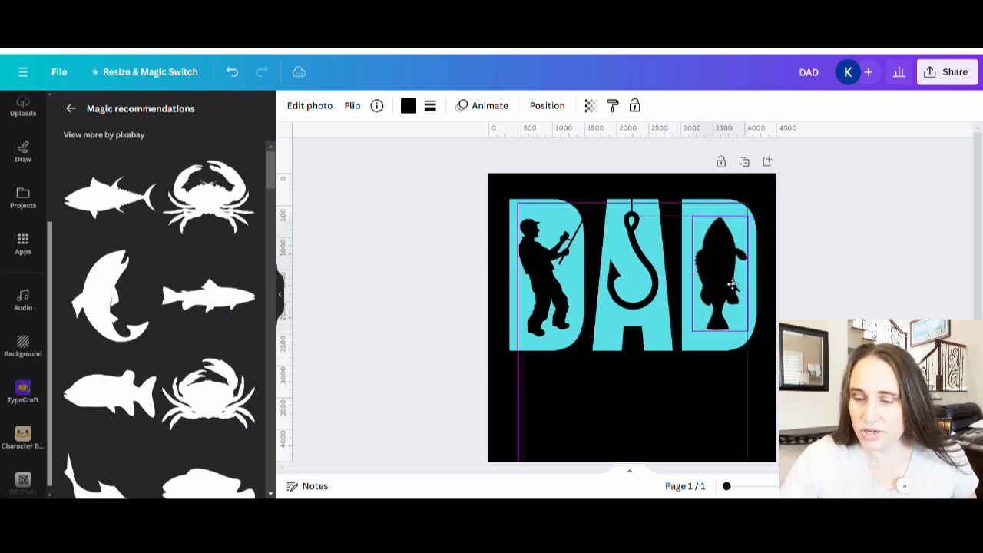
click(490, 419)
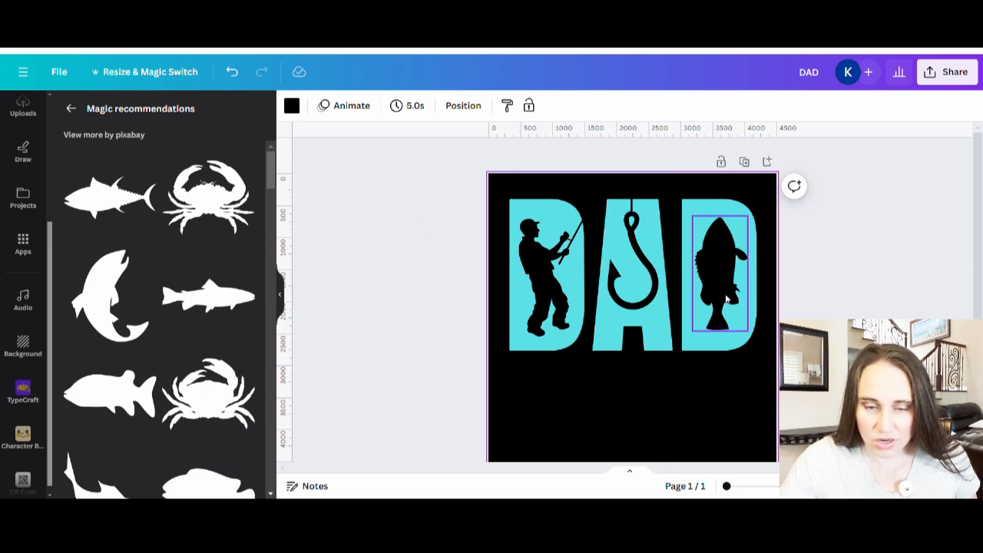
drag(725, 305, 264, 403)
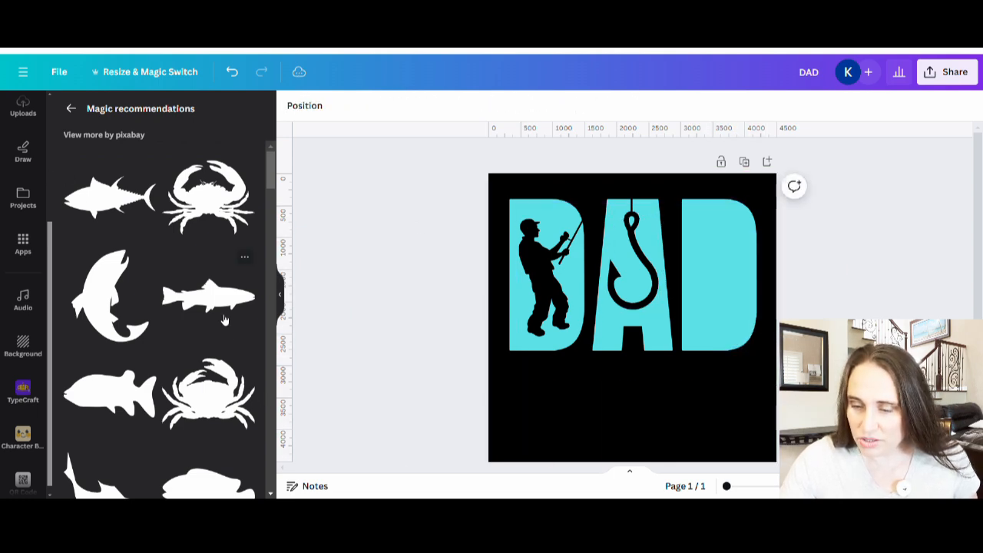
Add the slimmer trout-like silhouette from the recommendations, rotate it upright, and fit it slightly enlarged inside the last D
click(221, 305)
drag(632, 398, 727, 307)
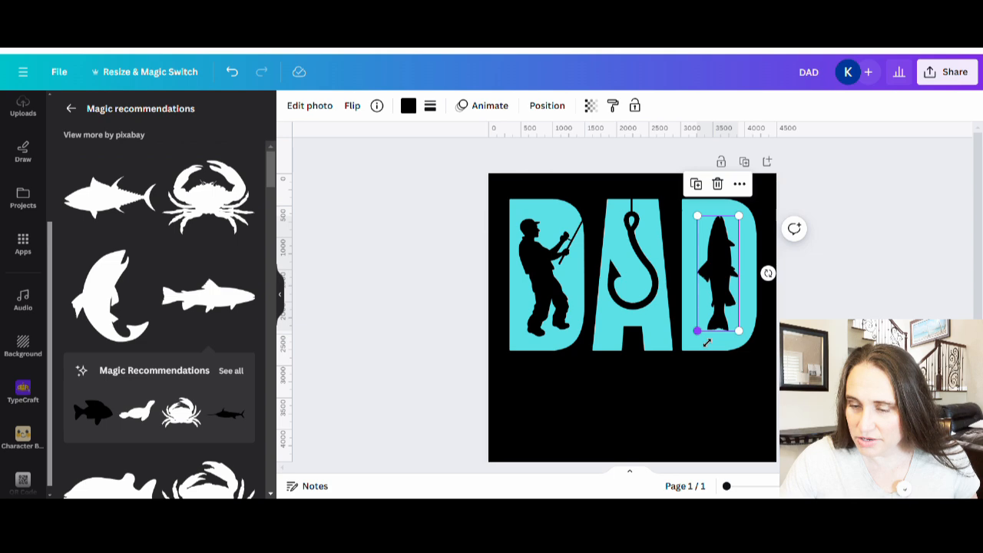
drag(706, 342, 704, 348)
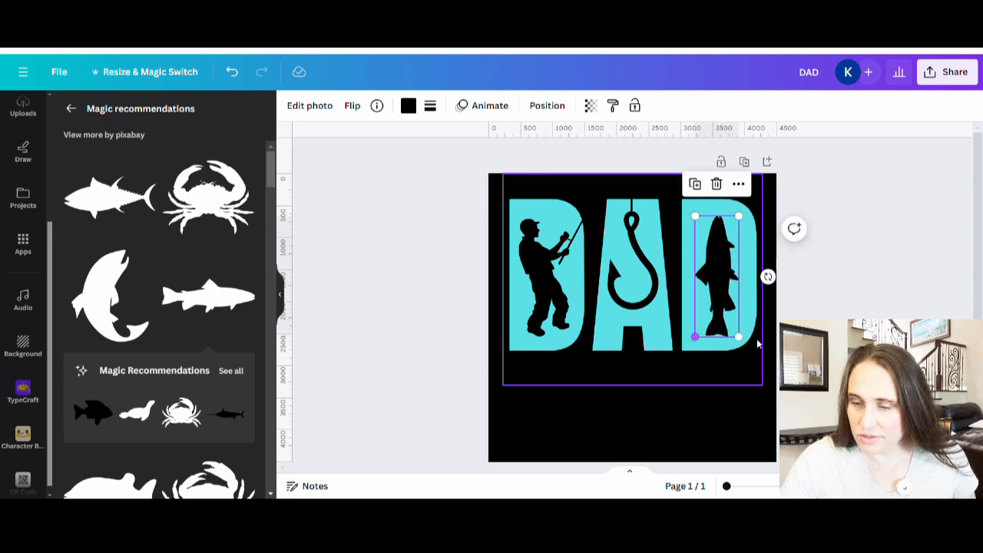
click(709, 424)
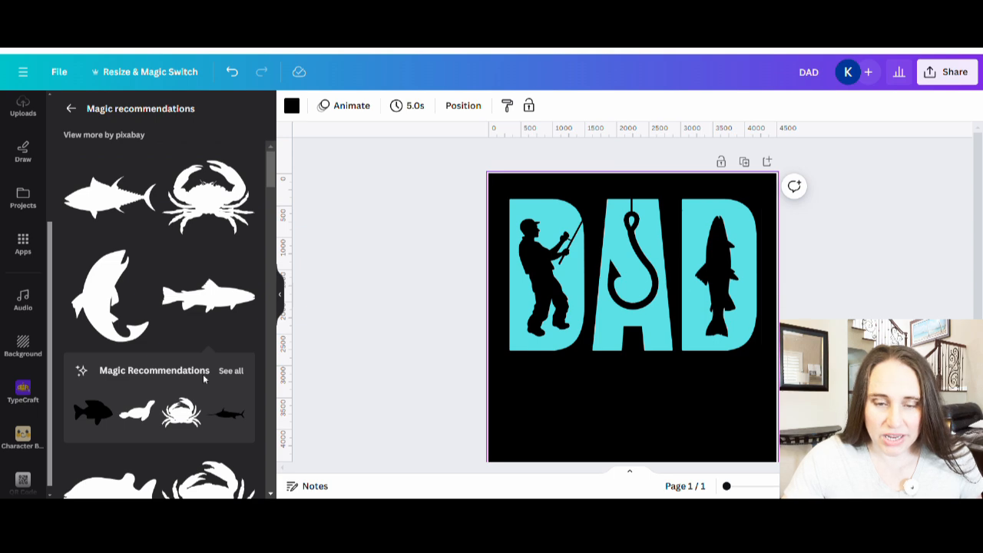
Look through the other recommended sea-life silhouettes, and collapse the recommendations to view the design
scroll(203, 374, down, 5)
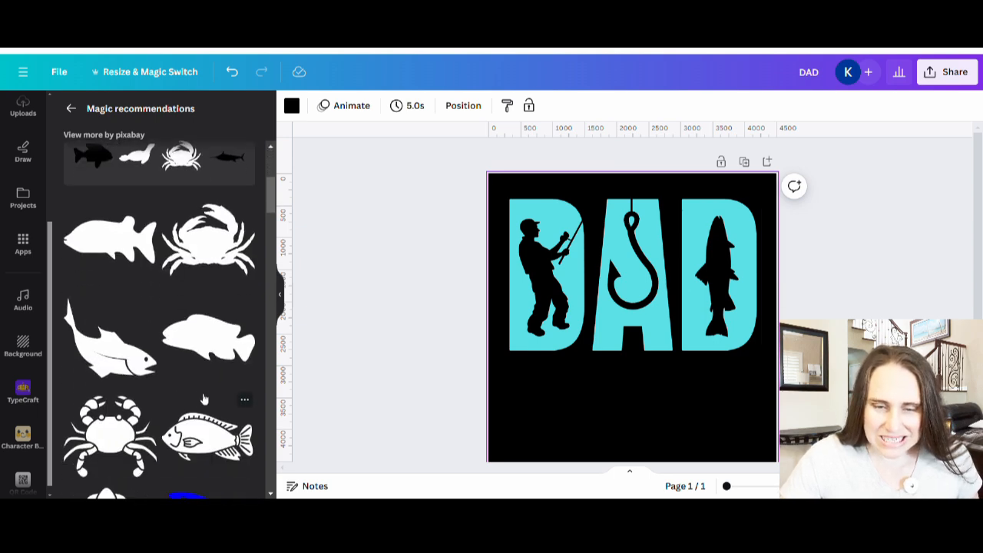
scroll(208, 346, down, 5)
scroll(213, 300, down, 3)
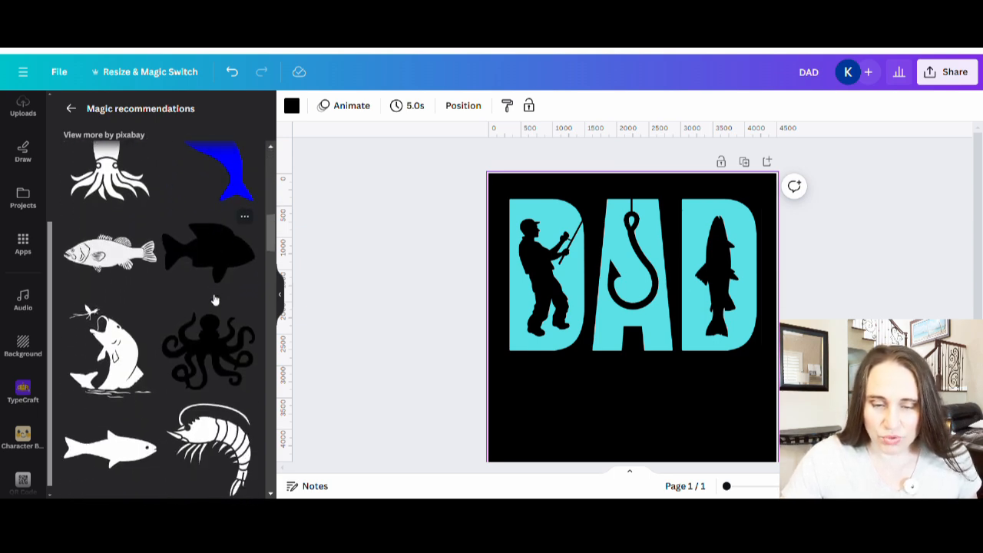
scroll(154, 329, down, 2)
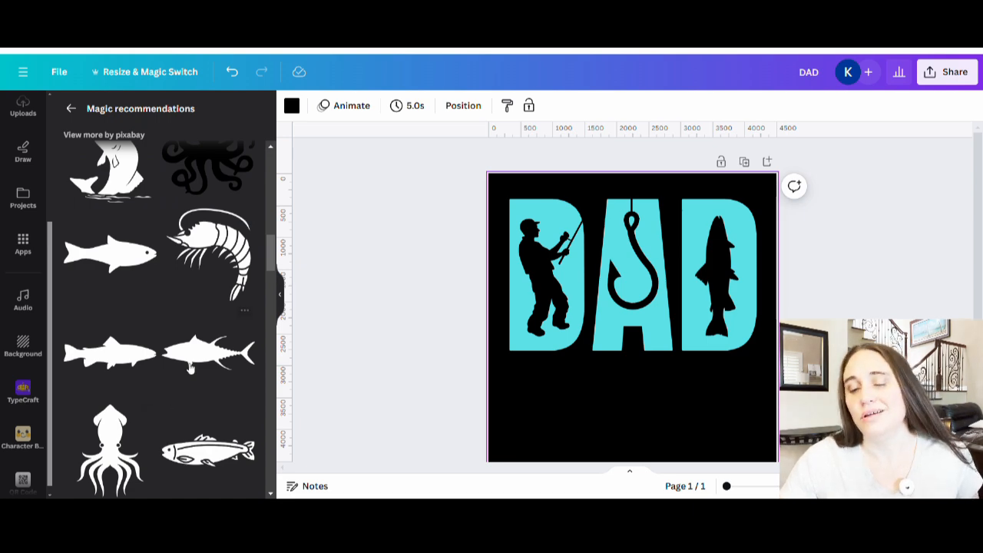
scroll(175, 400, down, 1)
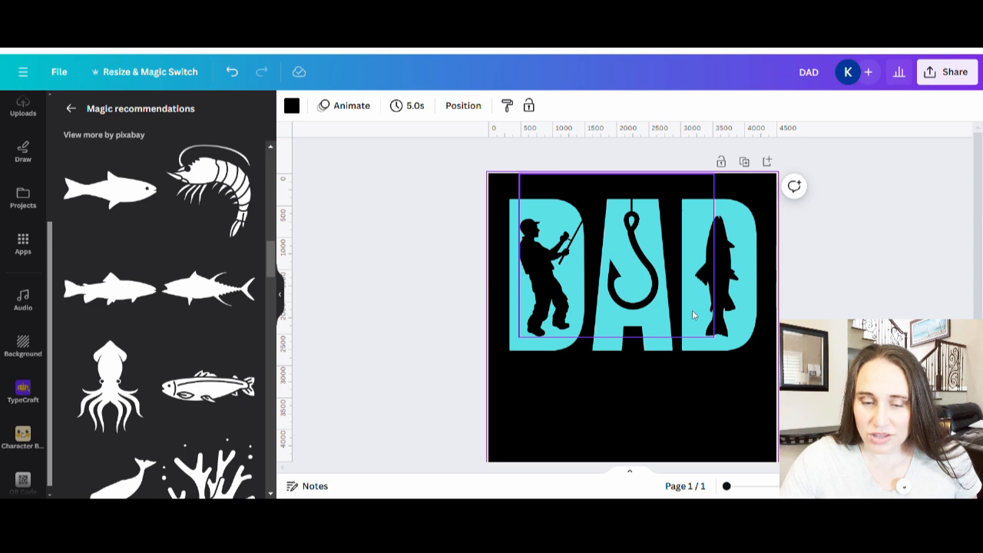
click(412, 281)
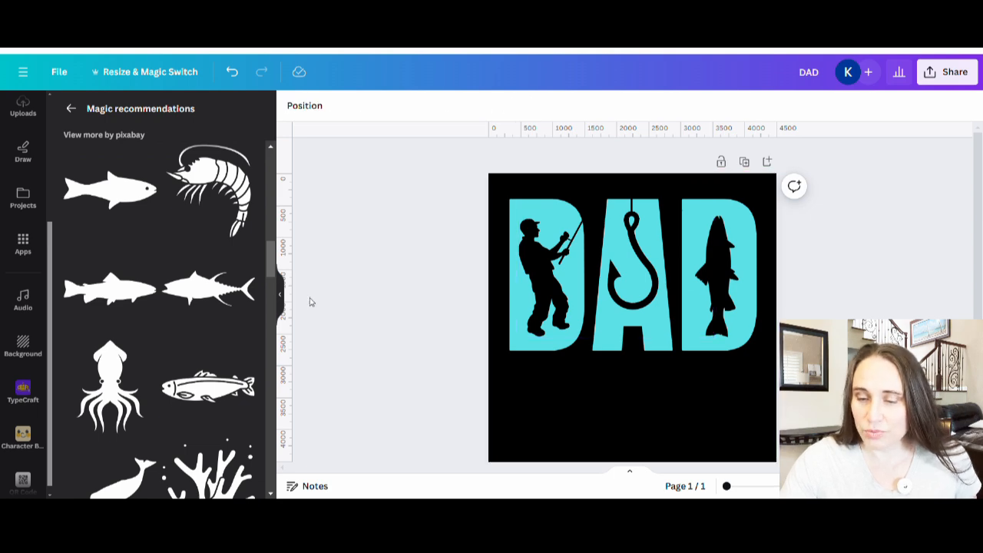
click(281, 300)
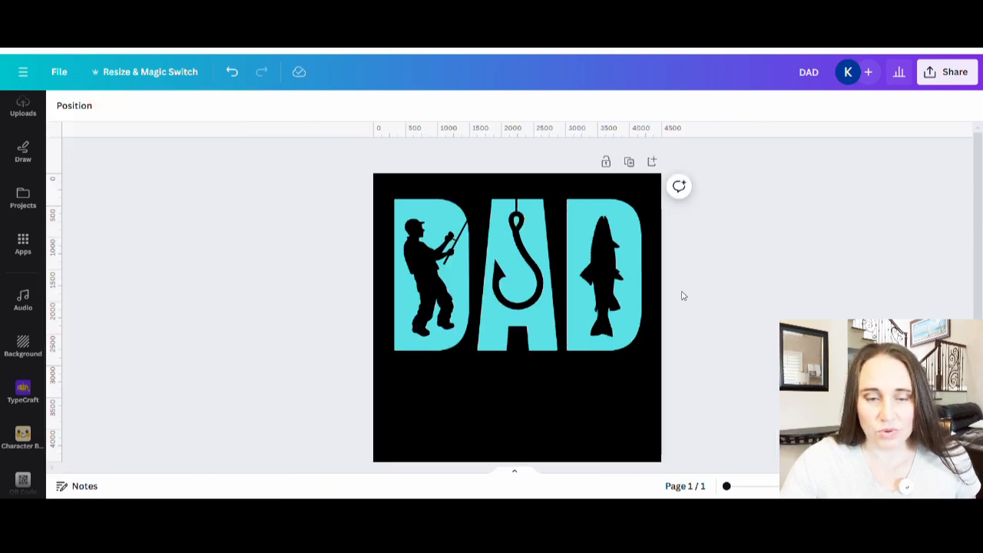
Check the colour of the upright fish silhouette in the last D, and deselect it
click(617, 295)
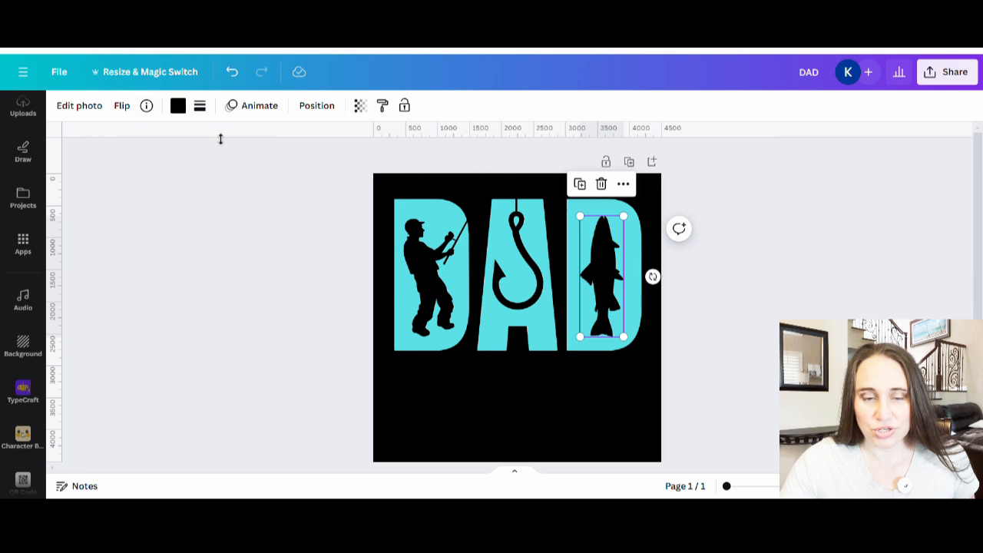
click(178, 108)
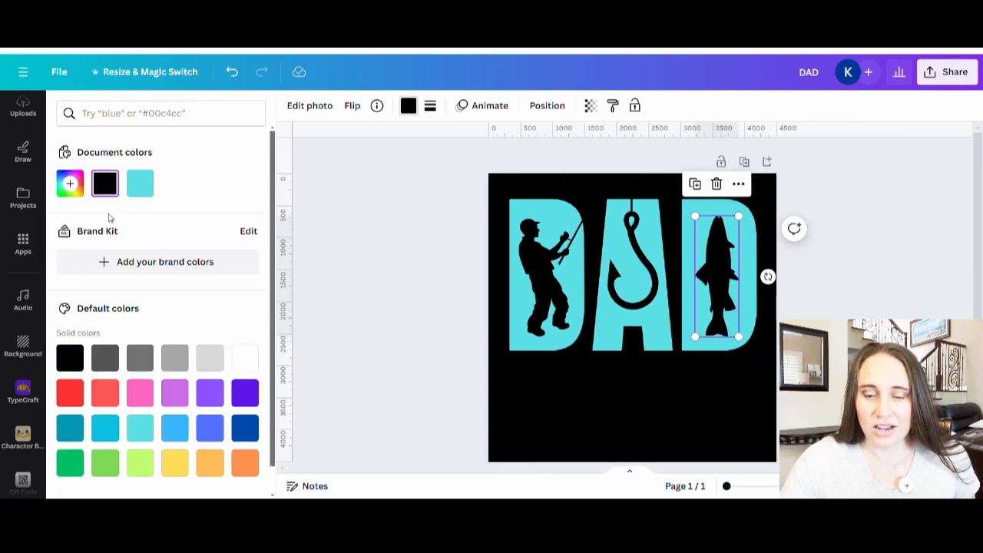
click(384, 264)
click(329, 278)
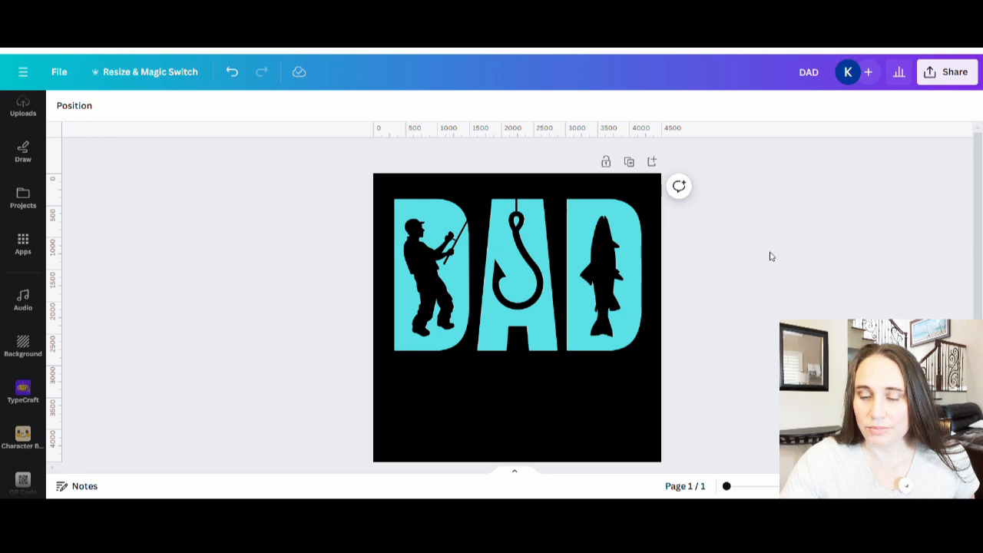
Try grouping the DAD lettering with its silhouettes and moving the group down on the page, and undo the move
scroll(776, 254, down, 3)
scroll(777, 252, up, 2)
scroll(777, 252, up, 1)
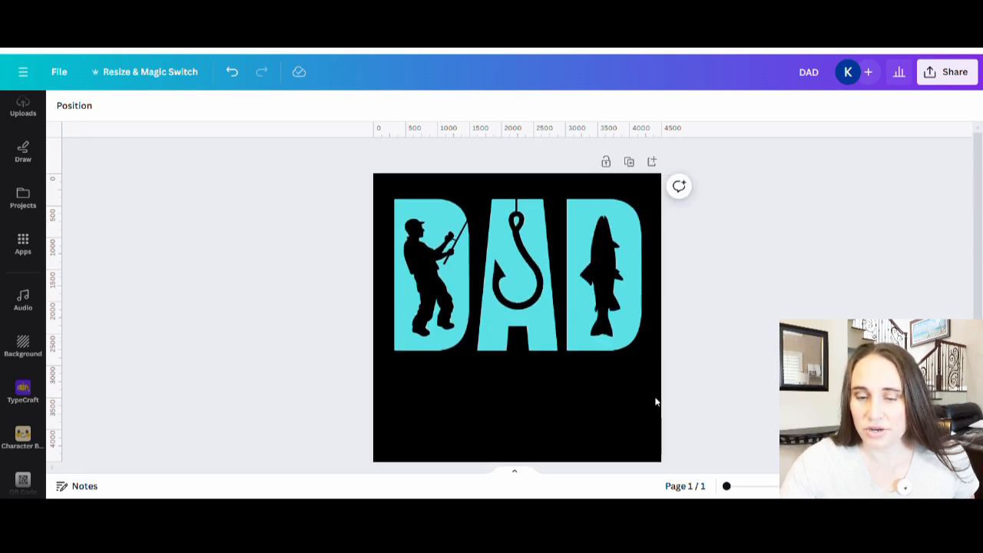
scroll(692, 361, down, 2)
drag(643, 358, 380, 160)
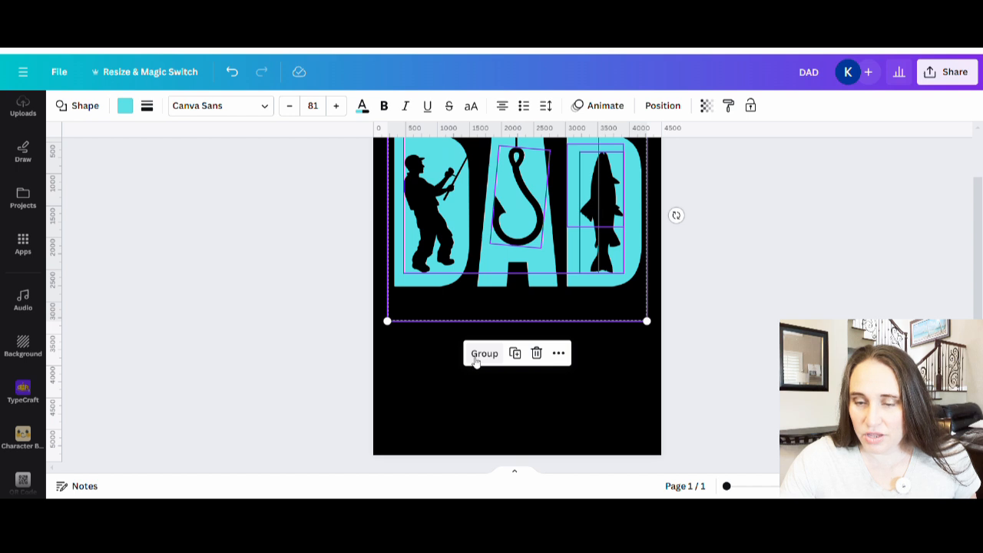
click(480, 359)
scroll(724, 367, up, 2)
drag(580, 289, 604, 346)
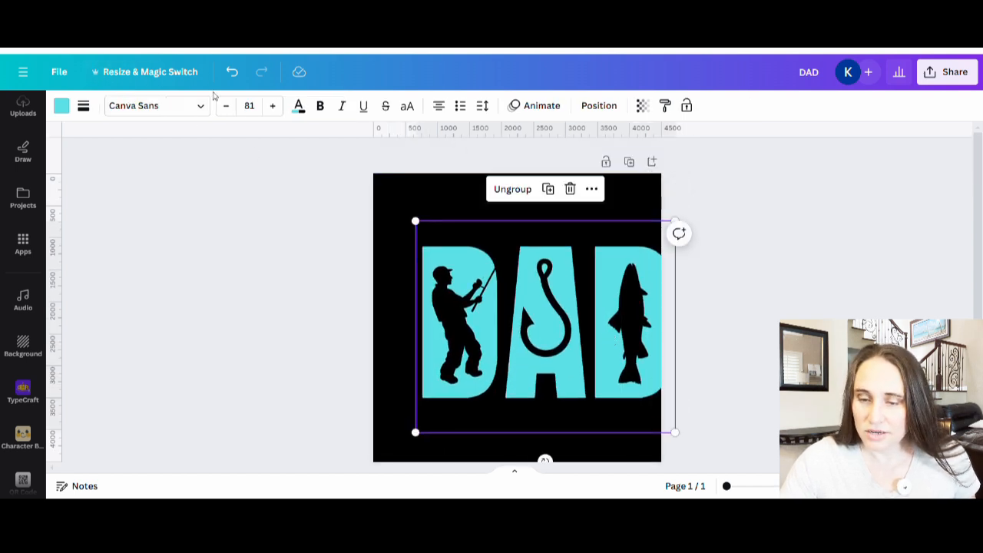
click(233, 73)
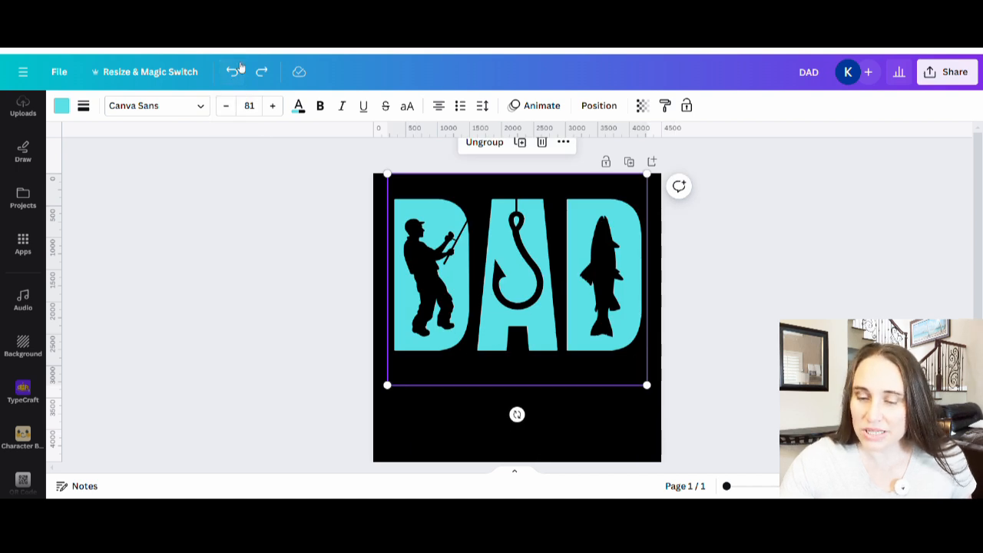
Group the lettering, silhouettes and hanging line, scale the group until the letters span about 3250 px, and centre it horizontally on the page
drag(650, 434, 407, 147)
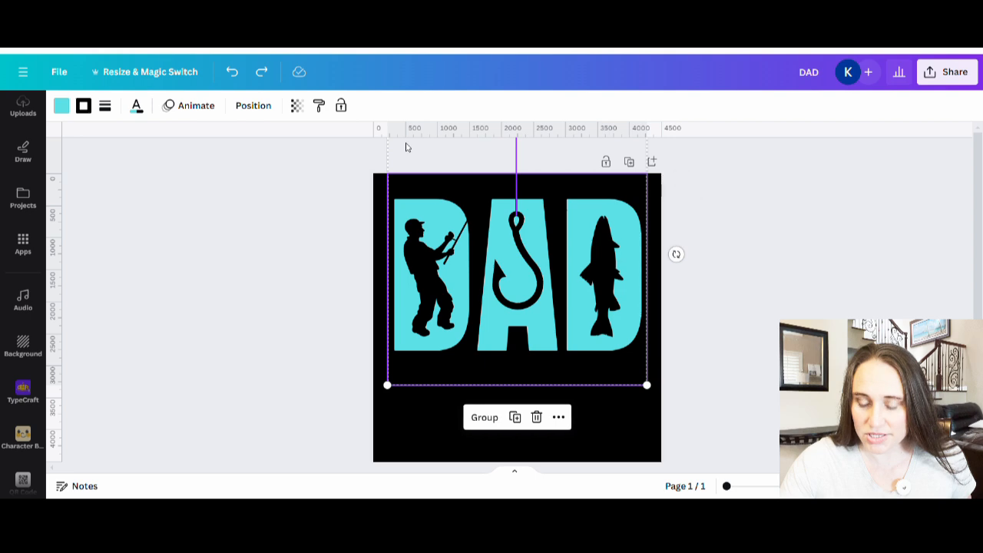
click(495, 419)
drag(615, 377, 593, 346)
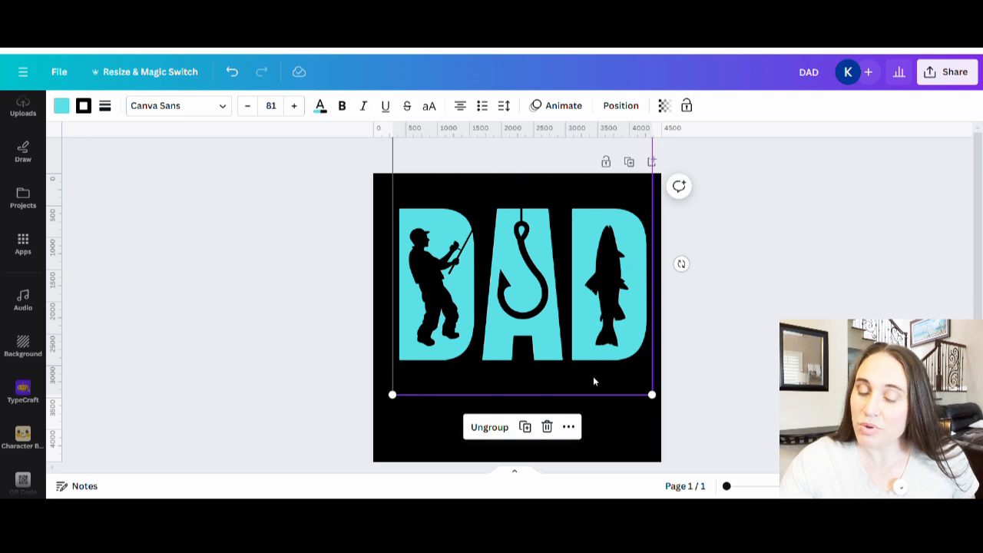
drag(653, 397, 620, 360)
drag(597, 277, 551, 315)
click(582, 446)
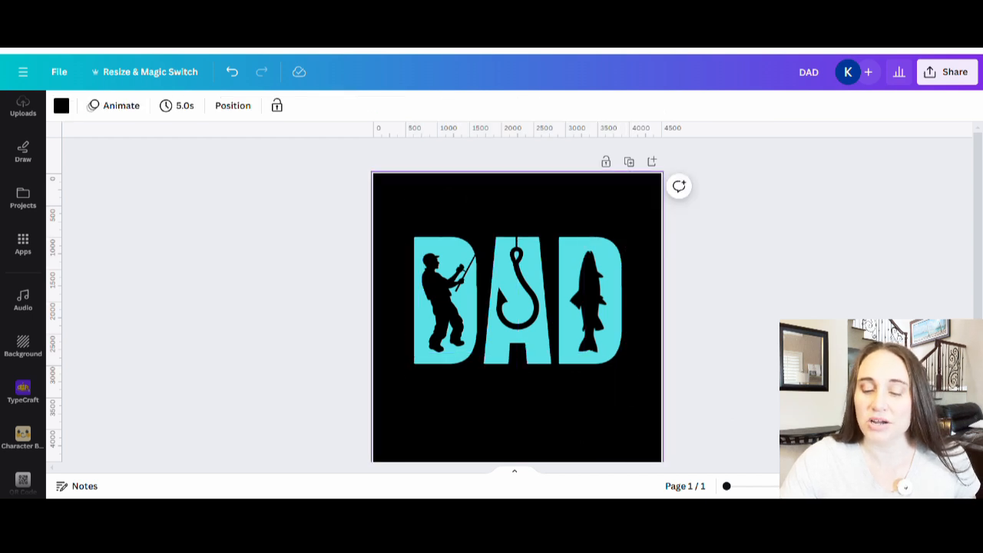
scroll(516, 307, down, 2)
scroll(516, 307, up, 2)
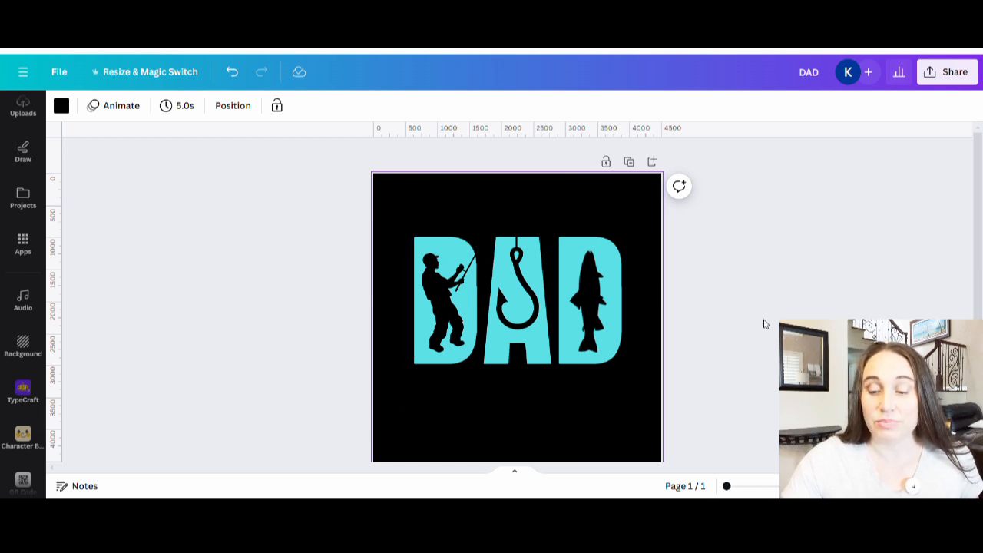
scroll(586, 461, down, 3)
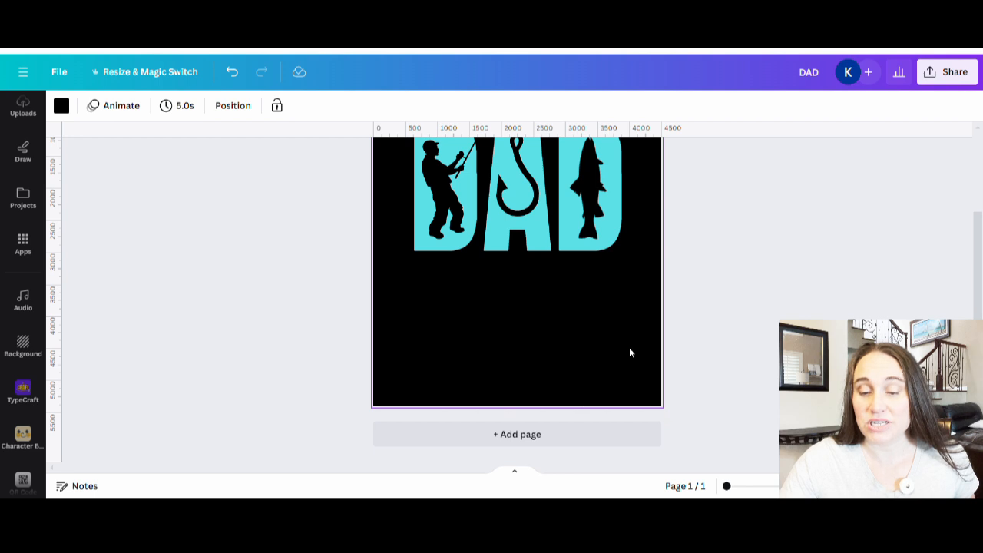
scroll(630, 352, up, 3)
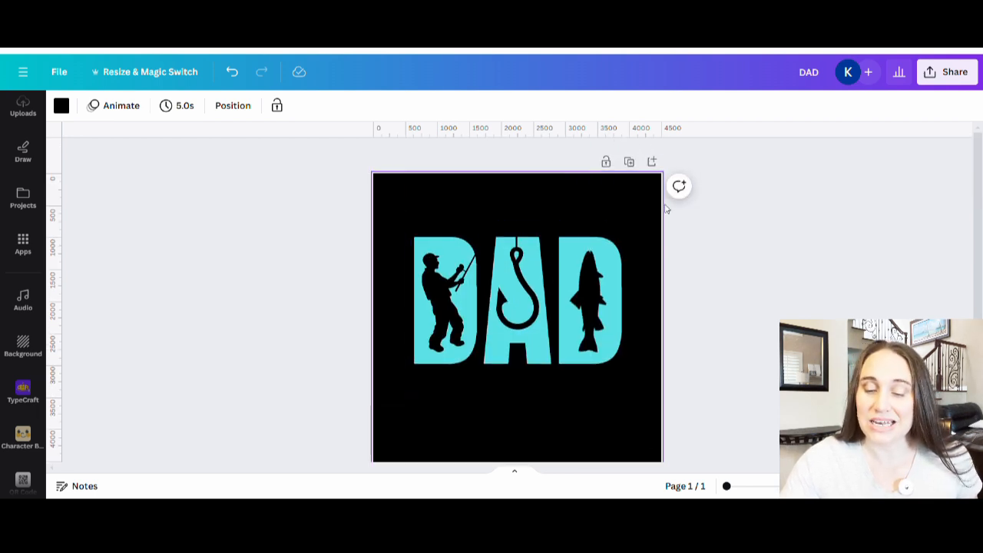
scroll(646, 239, down, 3)
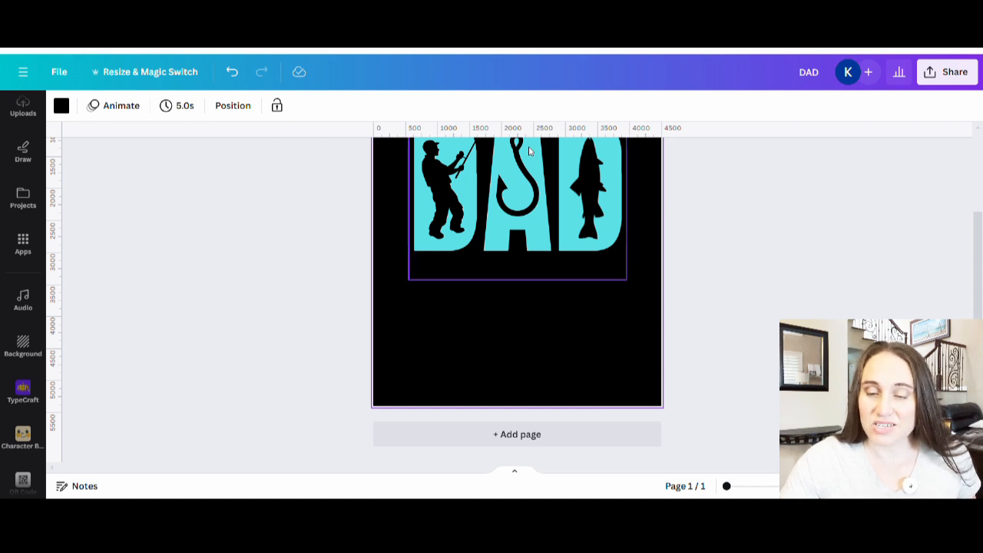
scroll(630, 378, up, 2)
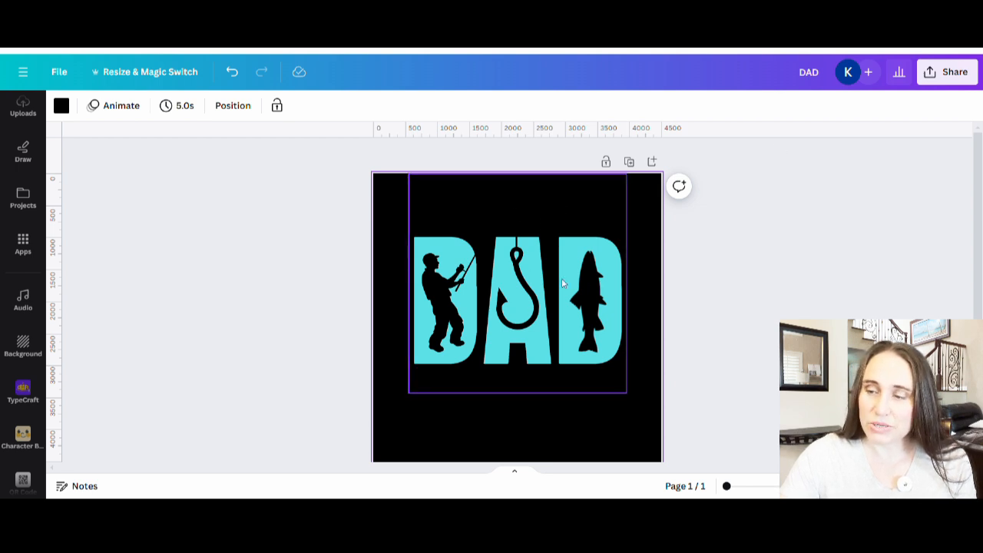
Download the DAD design as a PNG at 4,500 × 5,400 px
click(934, 76)
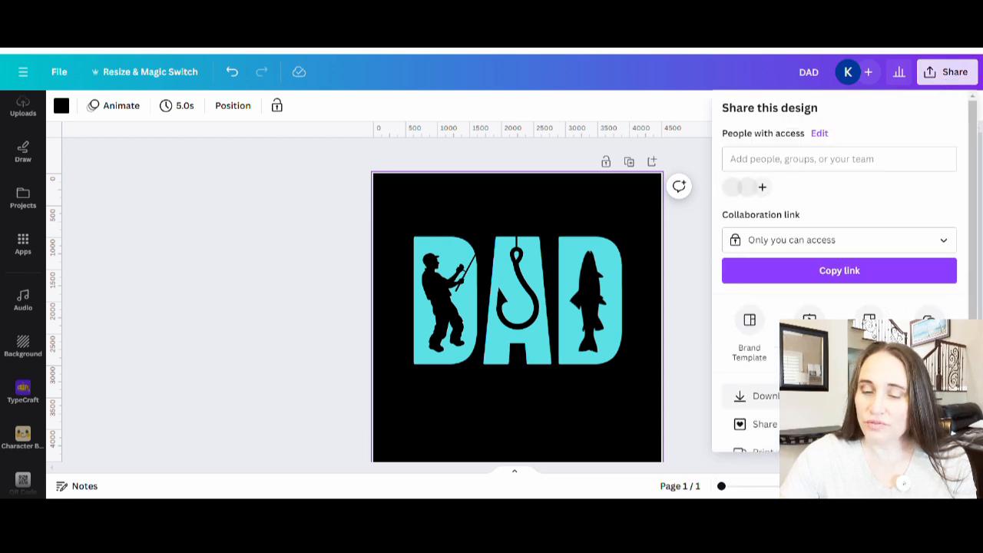
click(742, 396)
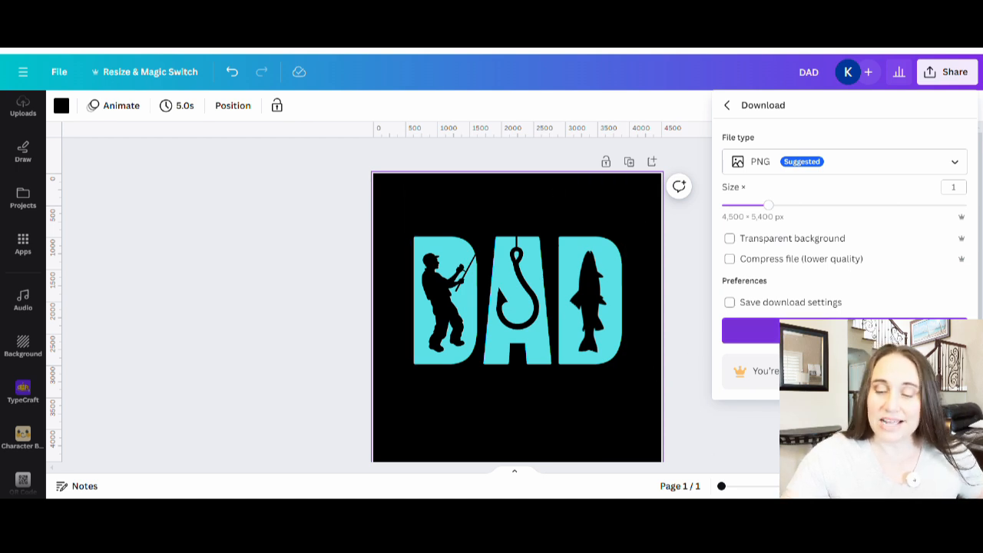
click(845, 331)
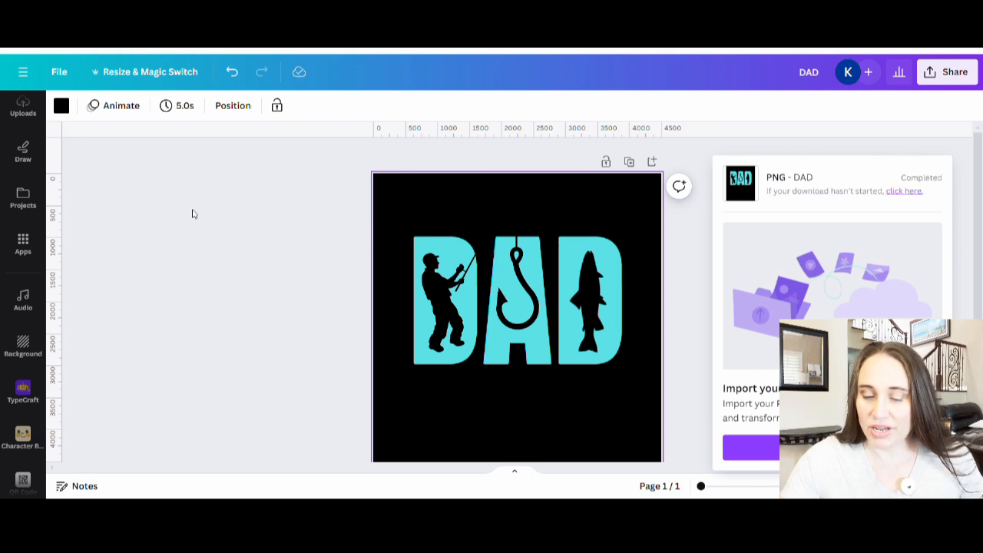
Add a second page below the design and set its background to dark grey
scroll(392, 353, down, 3)
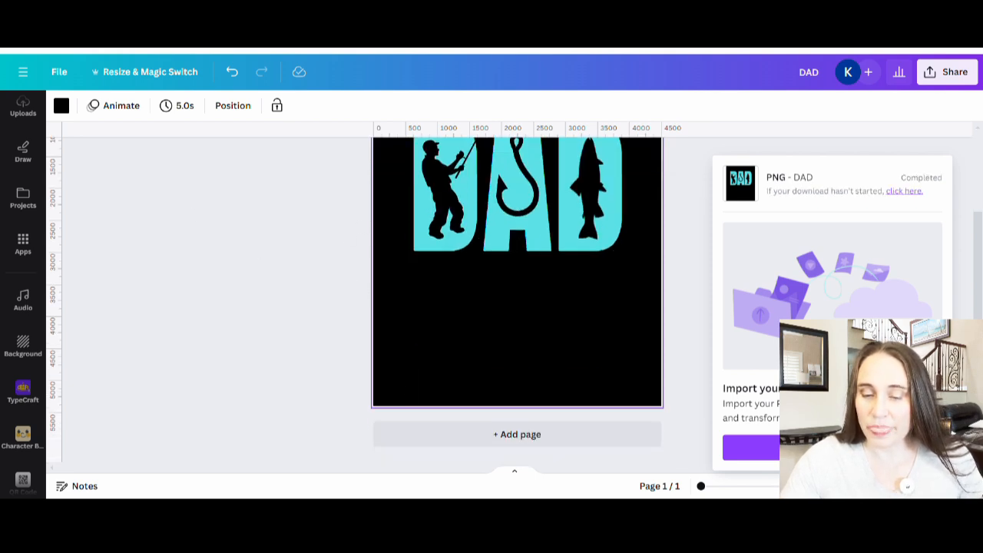
click(489, 449)
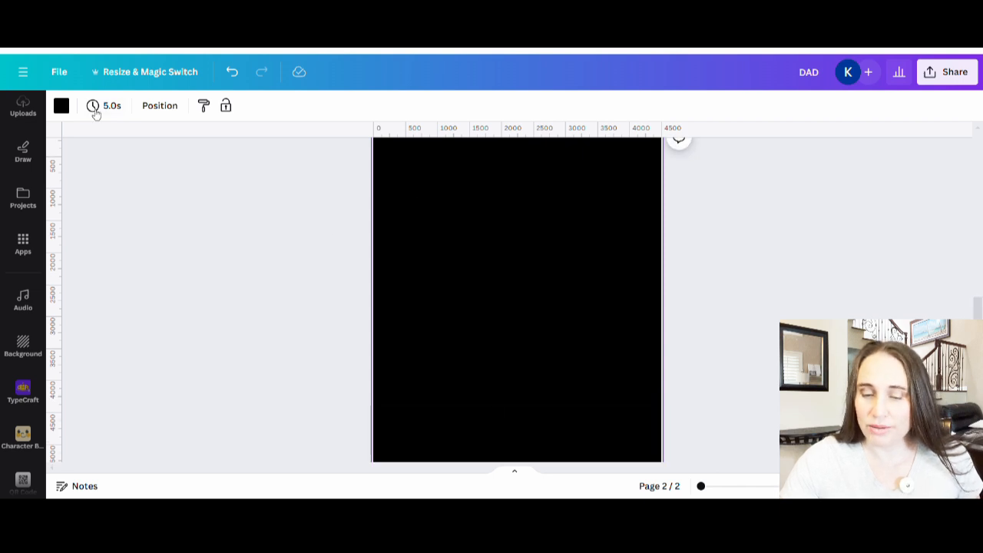
click(63, 106)
click(104, 357)
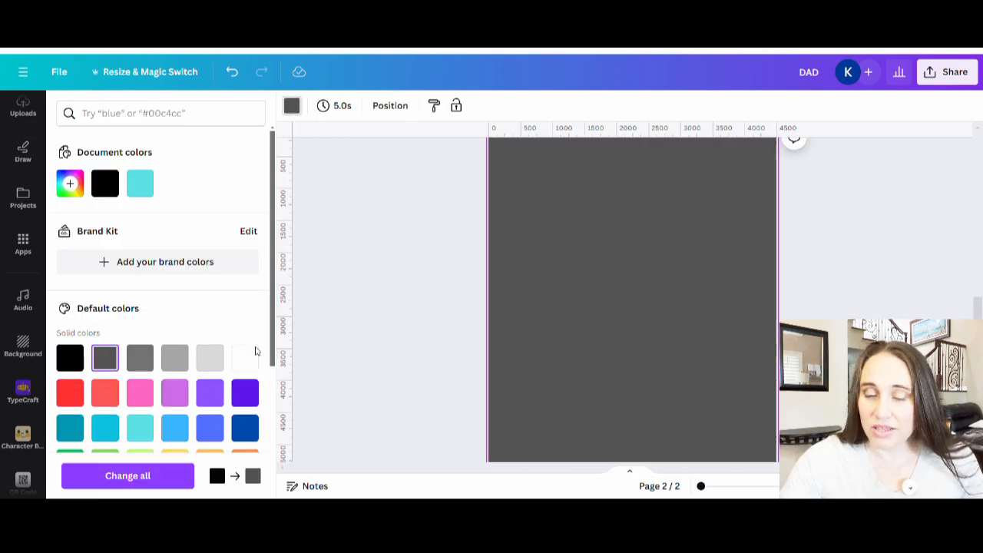
click(368, 292)
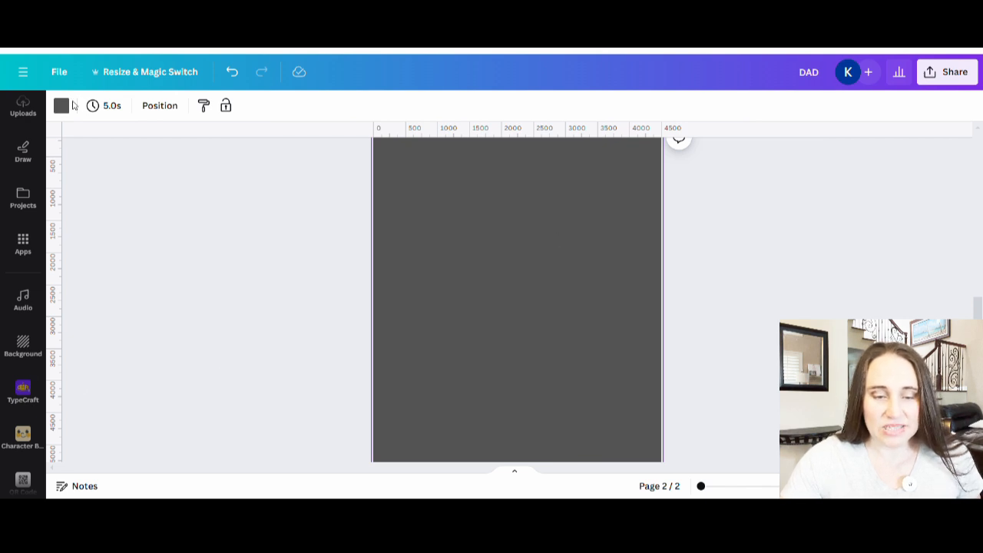
Place the uploaded DAD image on the dark grey second page, and deselect it
scroll(21, 338, up, 3)
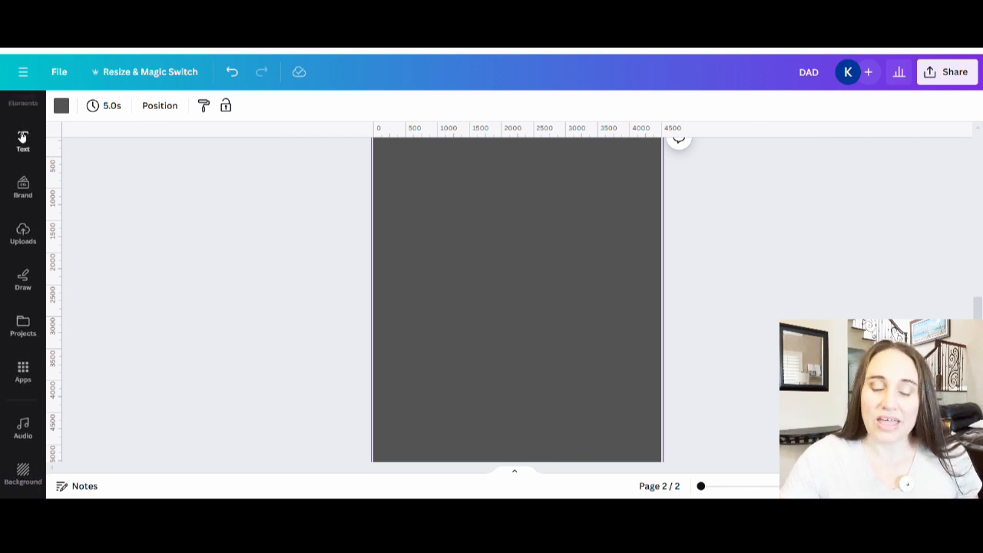
click(22, 231)
click(105, 277)
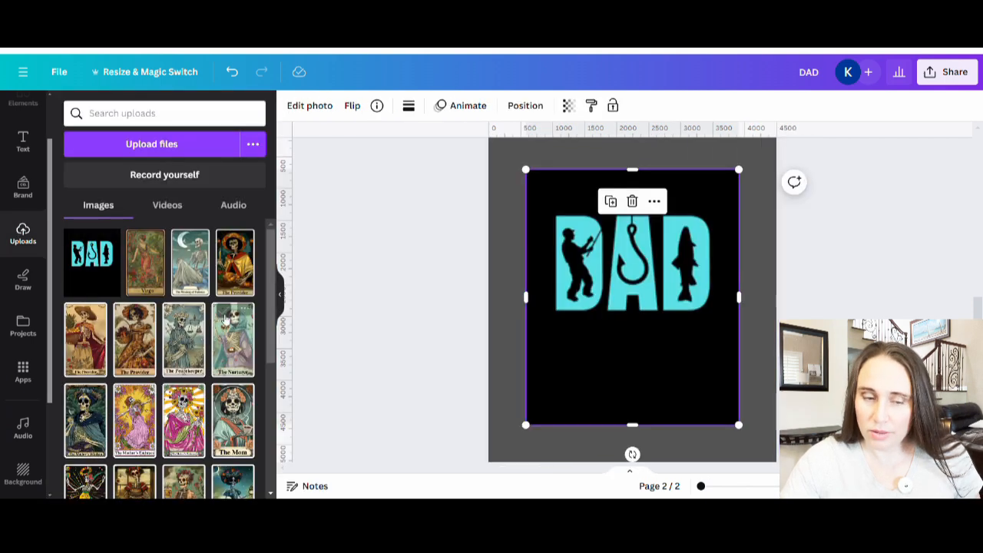
click(283, 299)
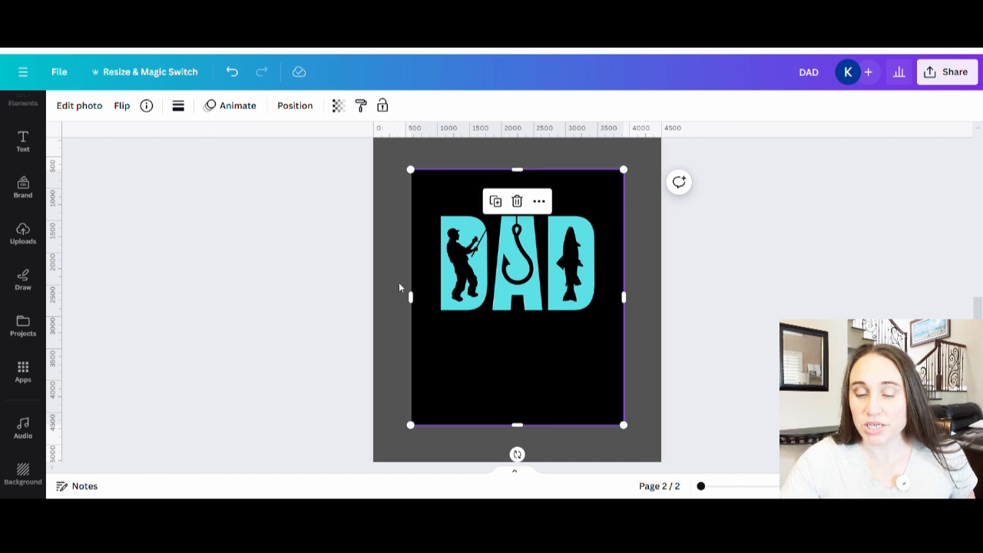
click(637, 265)
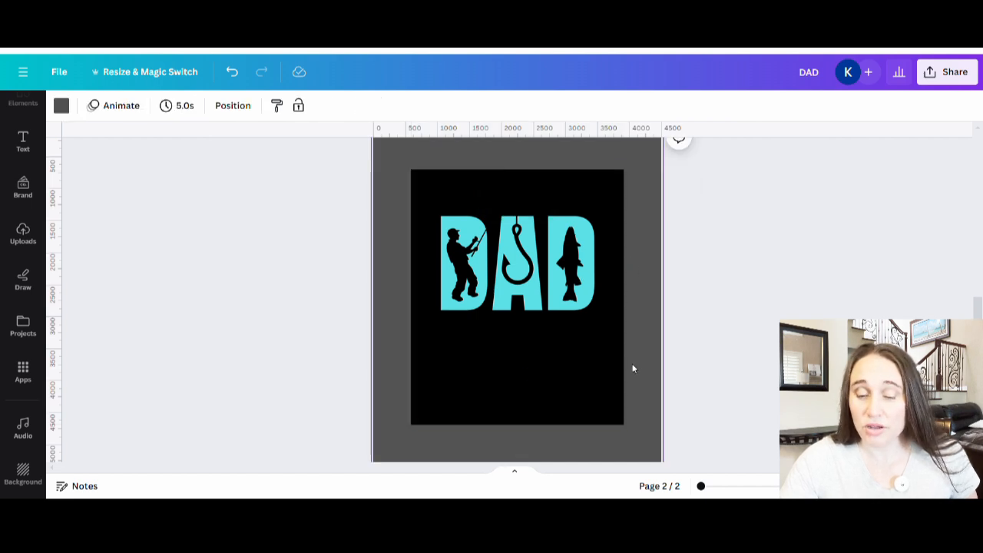
scroll(523, 377, up, 2)
scroll(523, 378, up, 1)
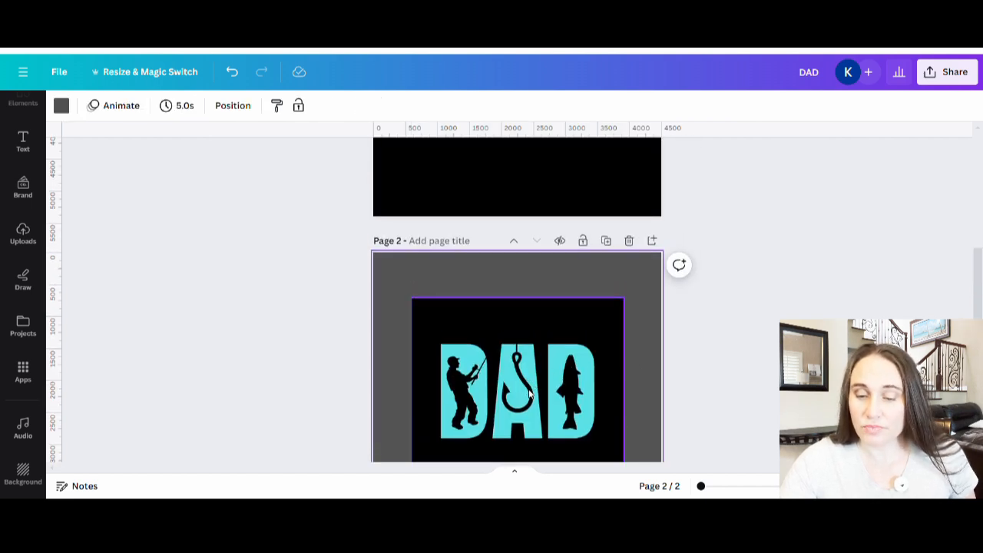
scroll(529, 389, down, 2)
scroll(529, 382, up, 3)
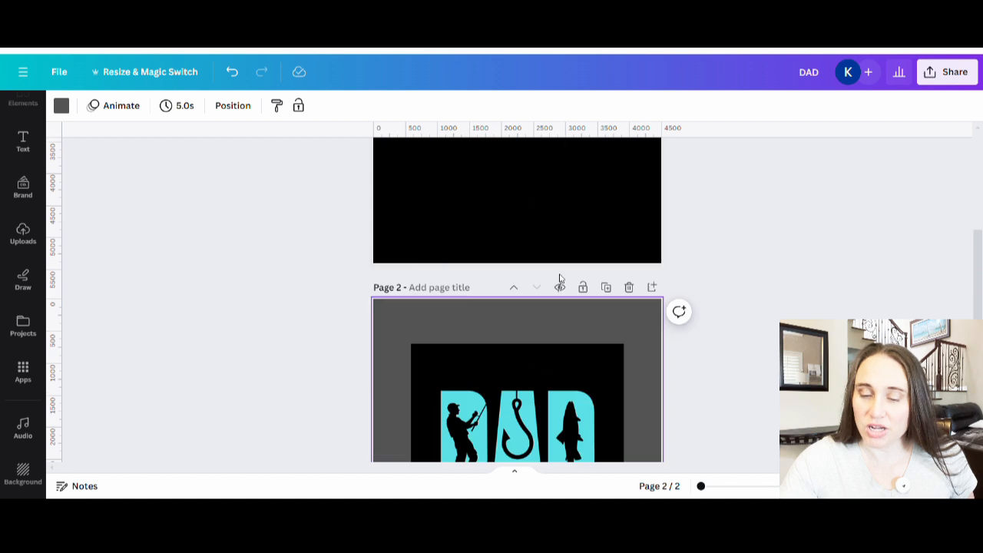
scroll(560, 279, down, 5)
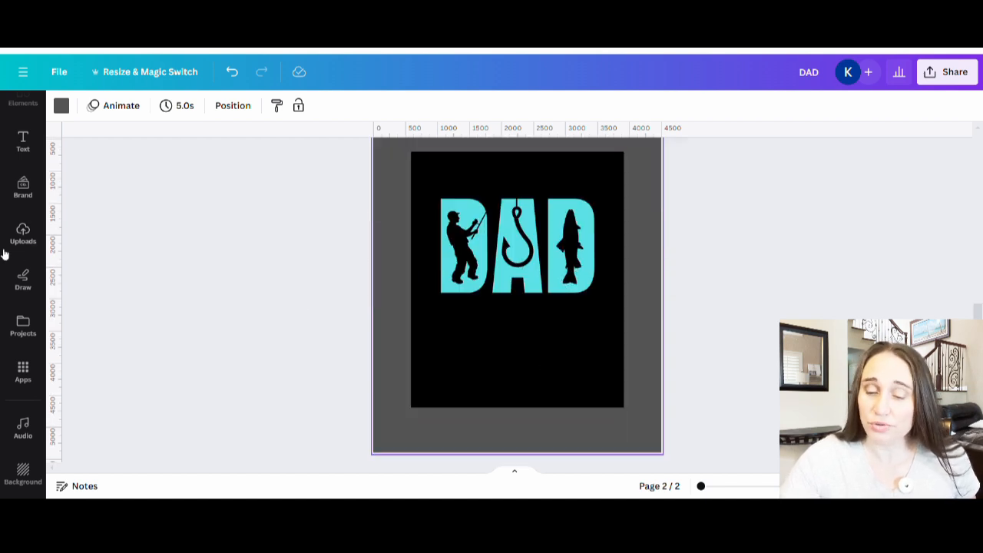
Remove the black background from the DAD image on page 2 with BG Remover, and deselect the image
click(483, 303)
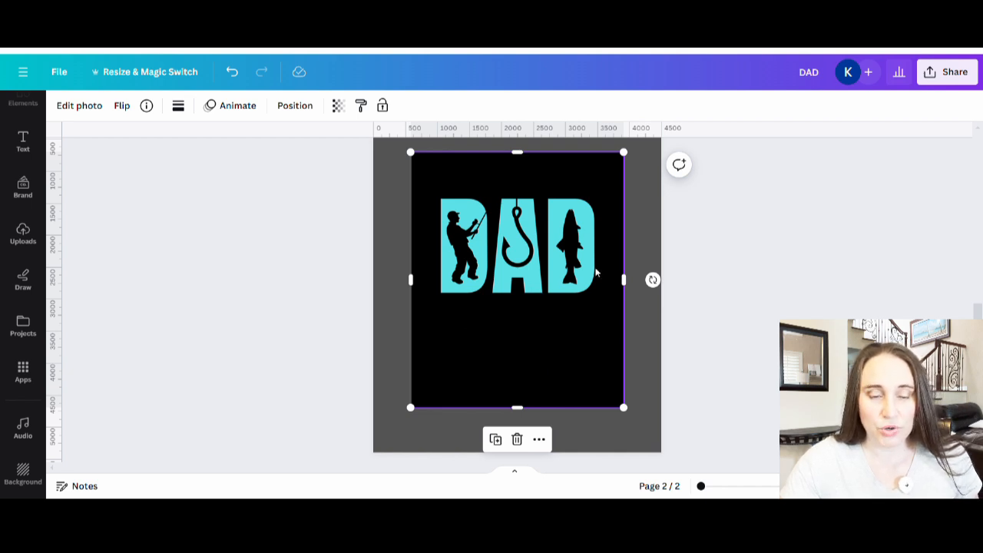
click(79, 108)
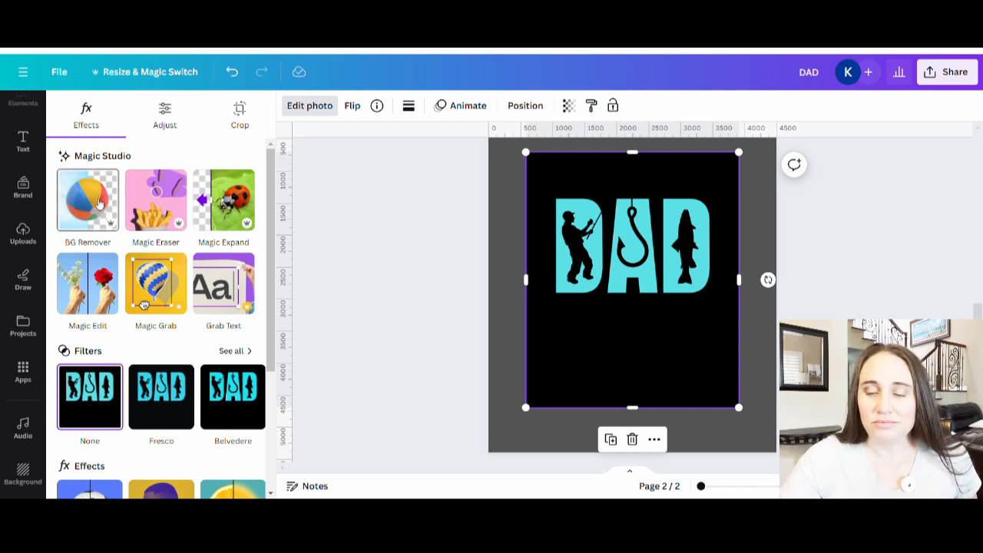
click(98, 201)
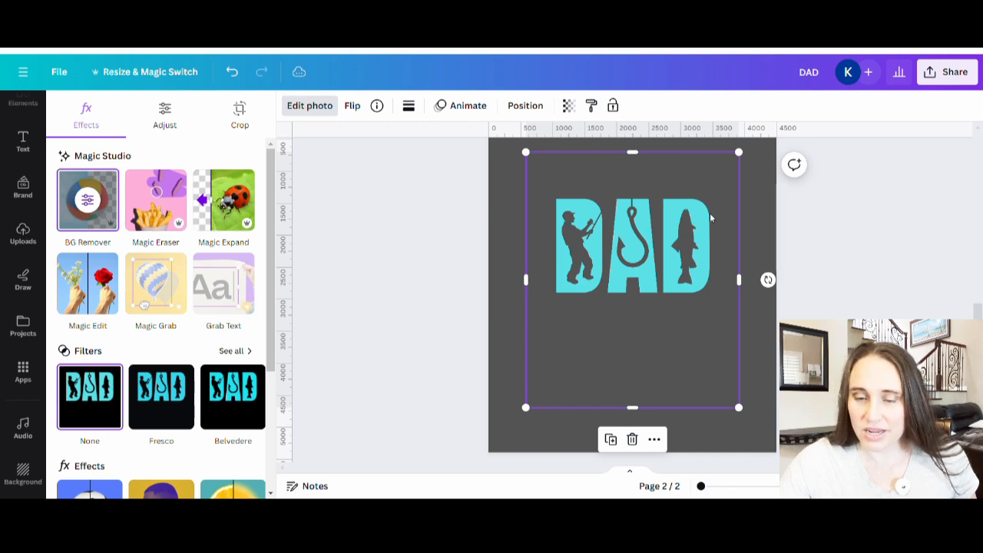
click(746, 201)
Move the cut-out DAD image slightly higher on page 2, and crop the empty areas below and above the lettering
drag(529, 270, 520, 235)
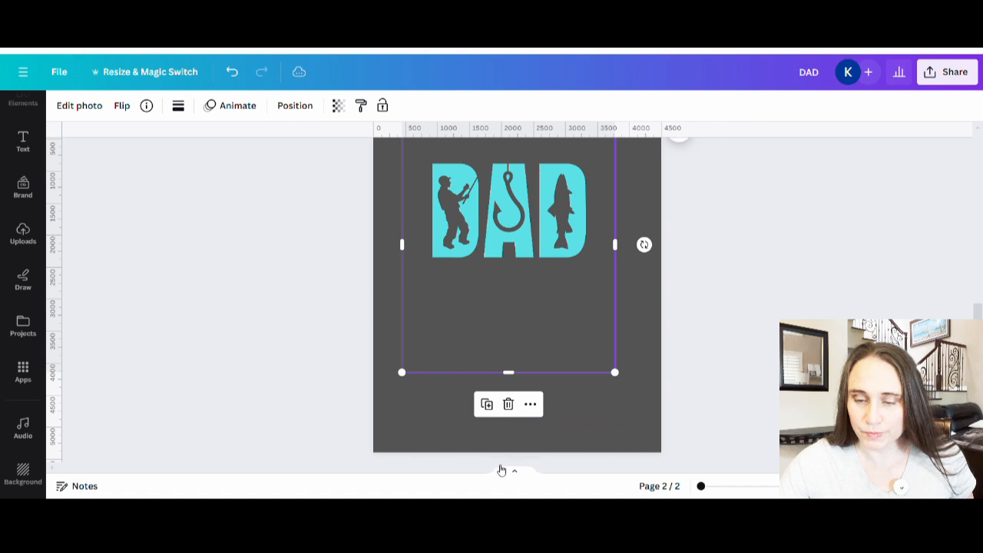
drag(511, 326, 522, 281)
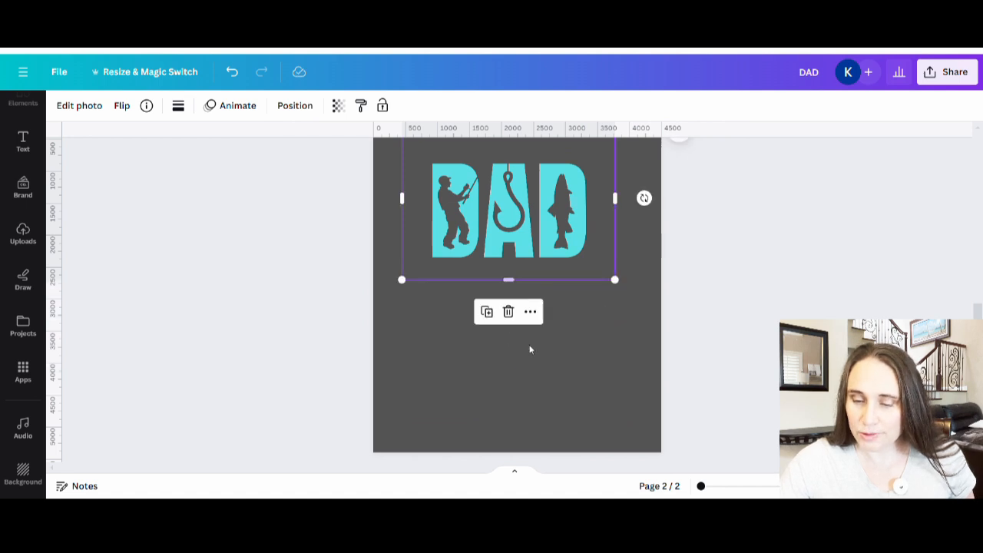
scroll(531, 231, up, 3)
drag(509, 248, 518, 272)
scroll(592, 394, down, 2)
click(592, 393)
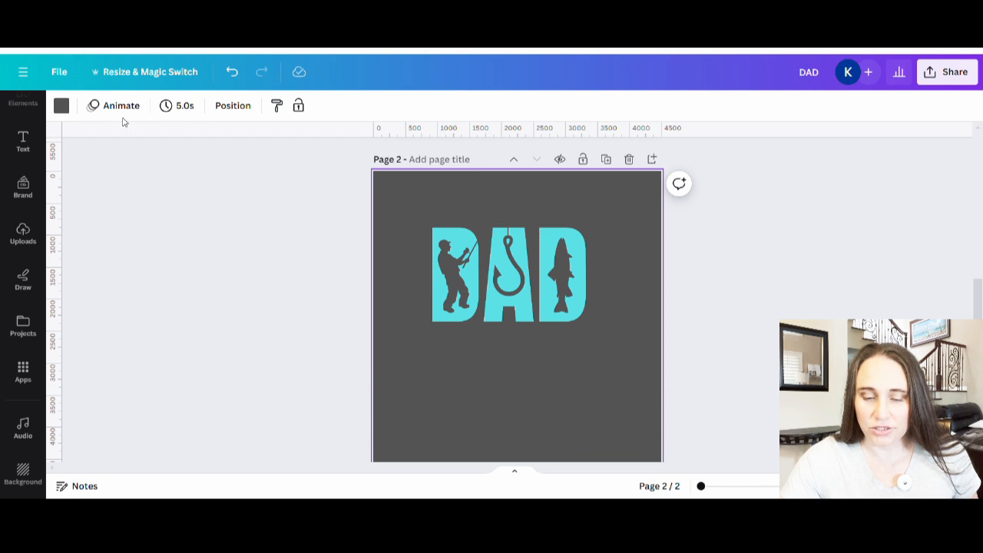
Try white and light purple backgrounds on page 2 behind the cut-out lettering, ending with deep violet
click(61, 105)
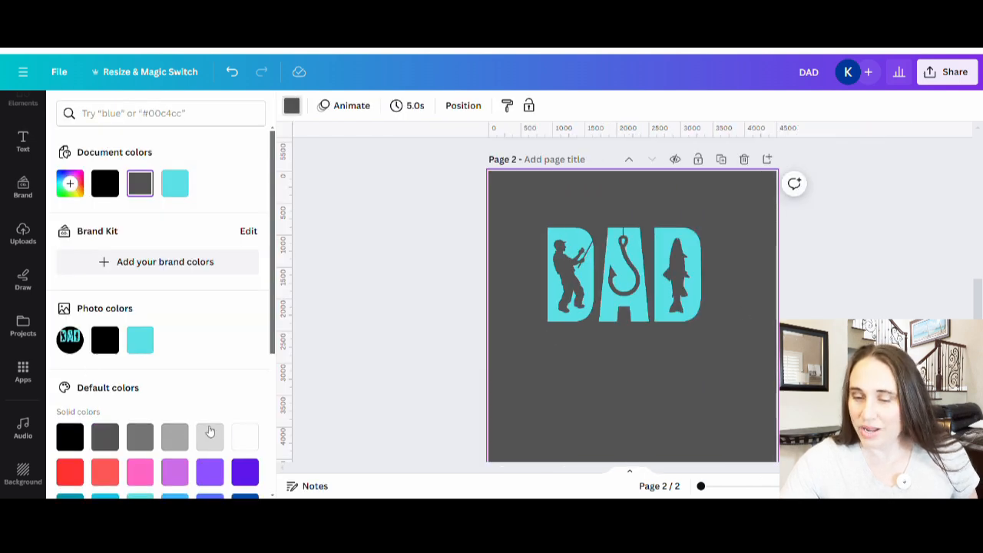
click(244, 437)
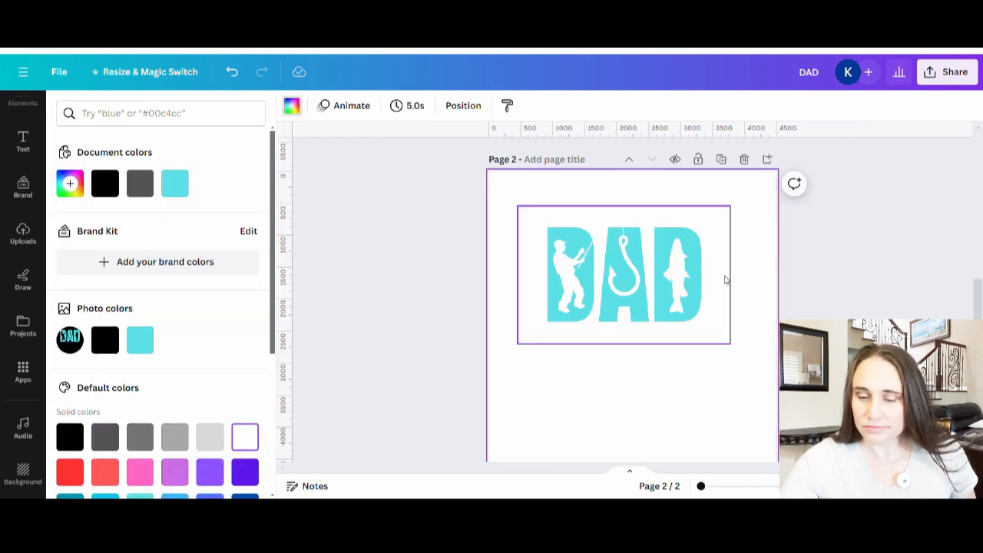
click(178, 475)
click(244, 471)
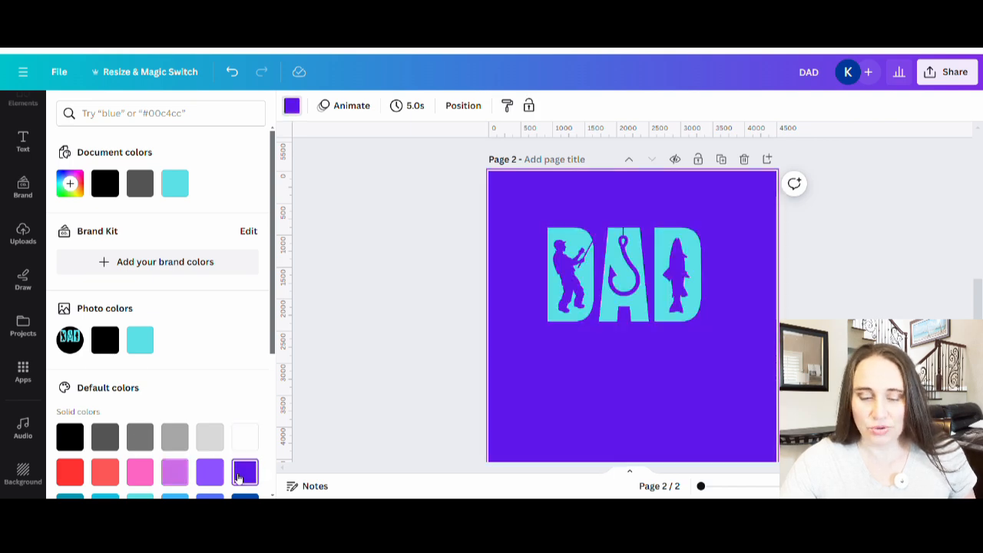
Try orange and green backgrounds on page 2 behind the cut-out lettering, ending with black
click(84, 437)
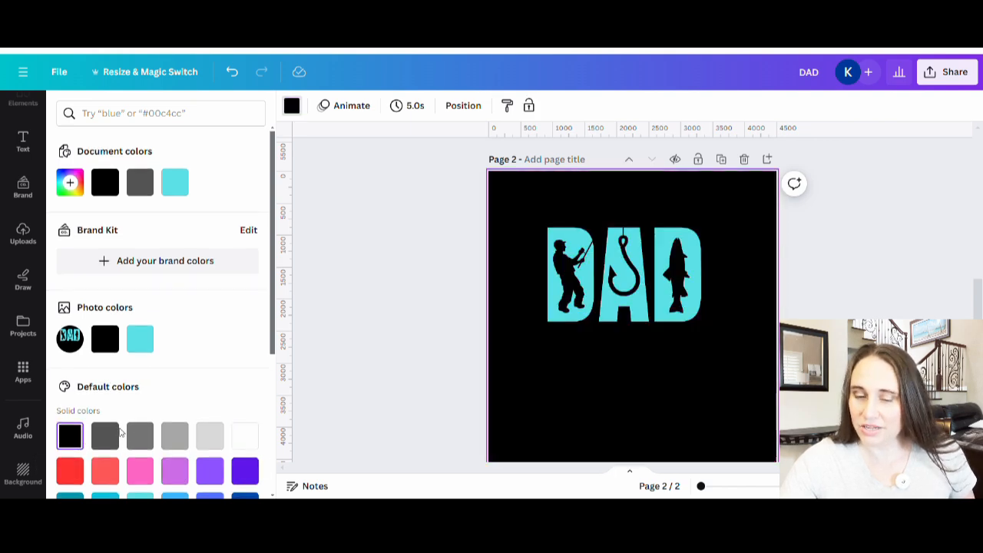
scroll(154, 449, down, 2)
click(245, 415)
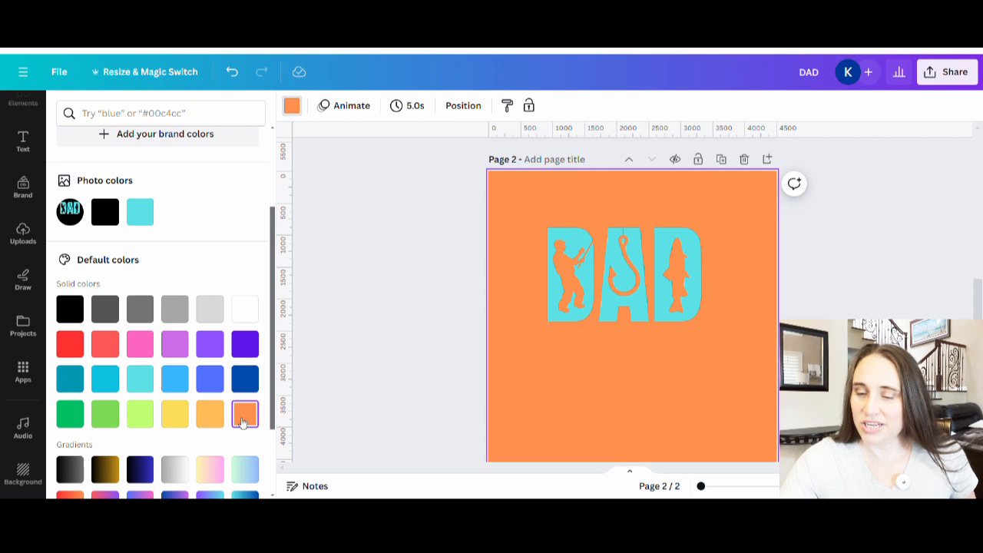
click(81, 410)
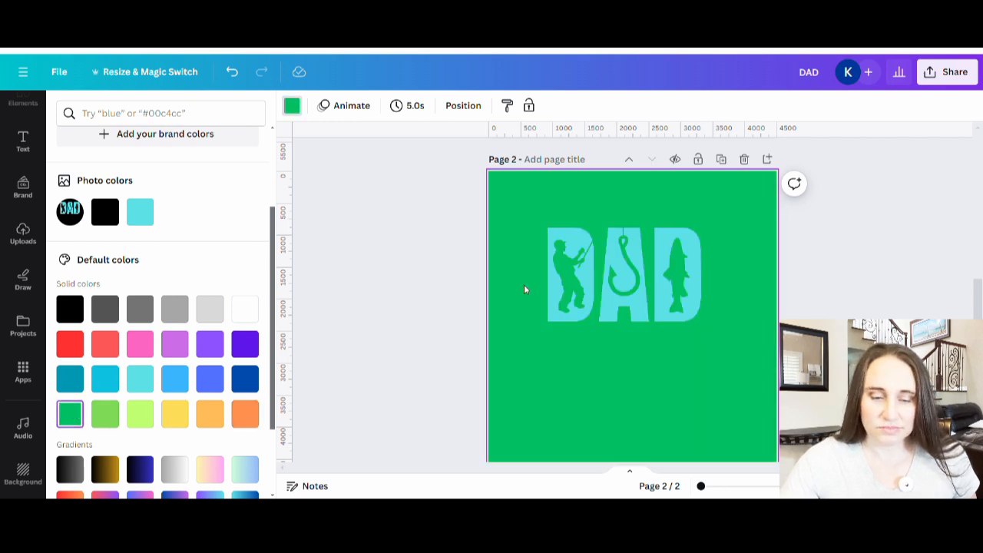
click(83, 308)
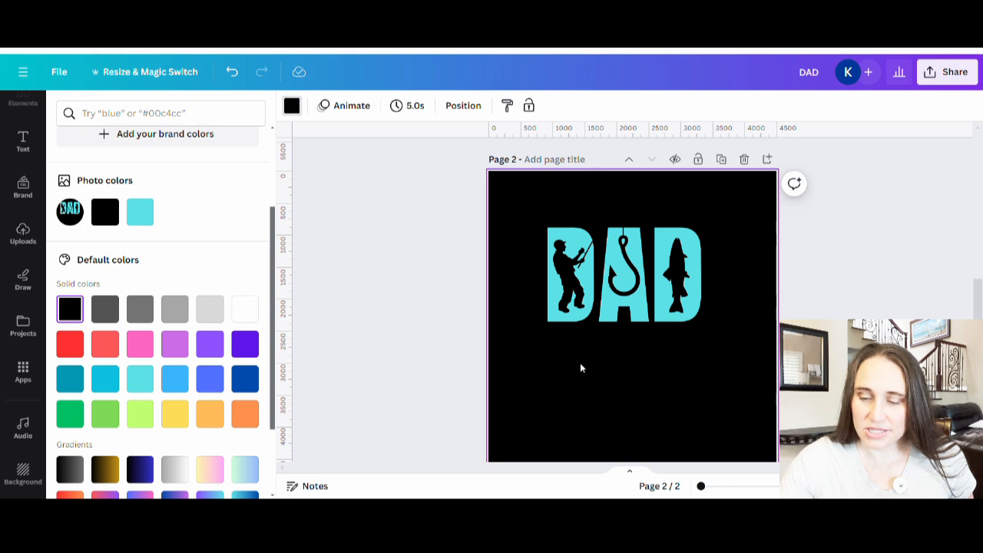
Enlarge the cut-out DAD image to nearly fill the width of page 2, centre it horizontally, and deselect it
click(592, 327)
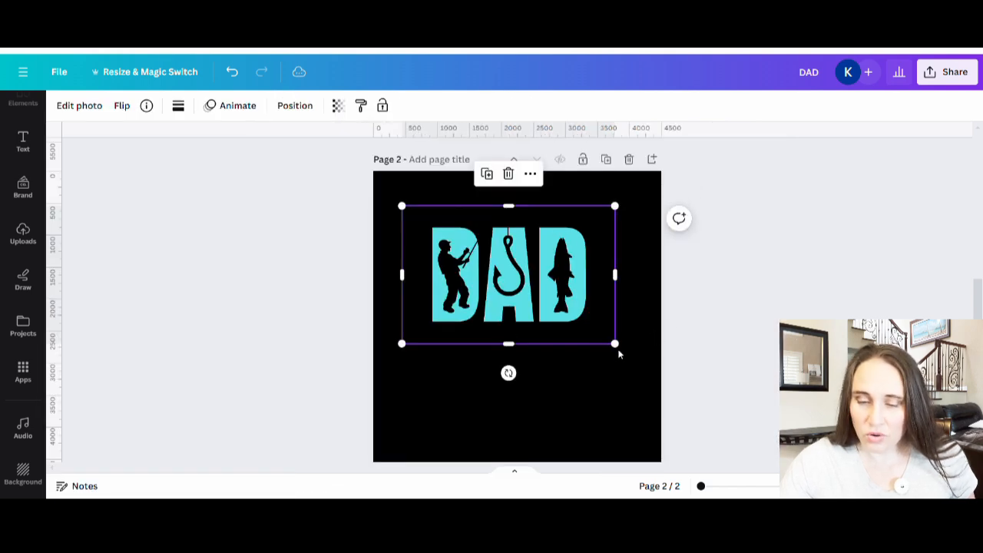
drag(618, 352, 651, 407)
drag(402, 375, 338, 415)
mouse_move(521, 327)
mouse_down()
mouse_move(555, 321)
mouse_move(538, 321)
mouse_up()
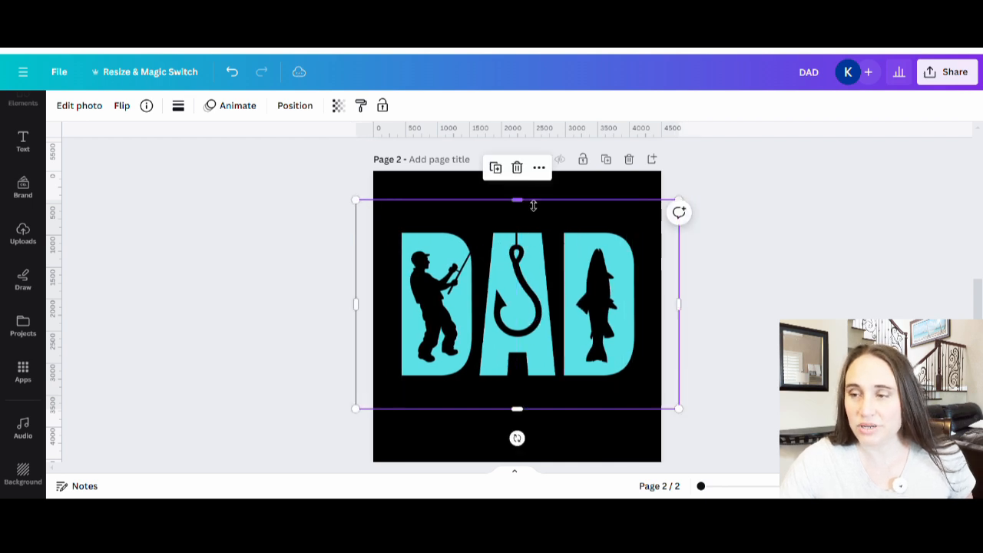
click(426, 191)
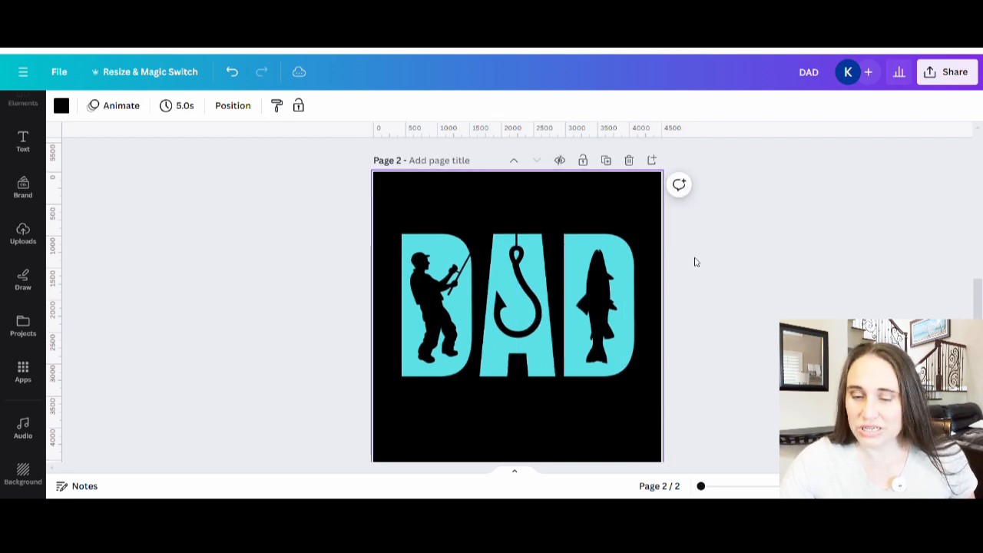
scroll(736, 383, up, 2)
scroll(687, 305, down, 2)
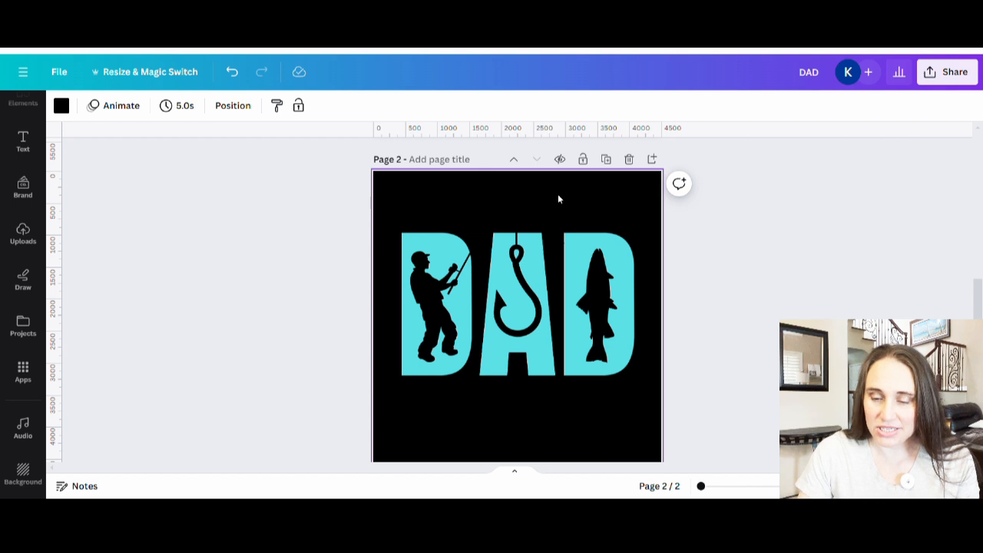
Add the text "reel cool" at font size 403, centred above the DAD lettering on page 2
key(t)
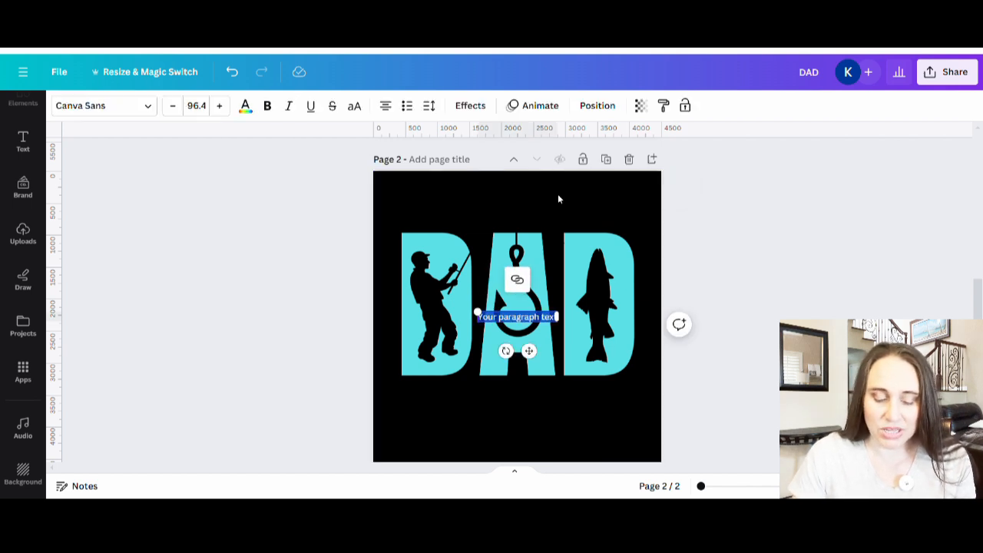
key(BackSpace)
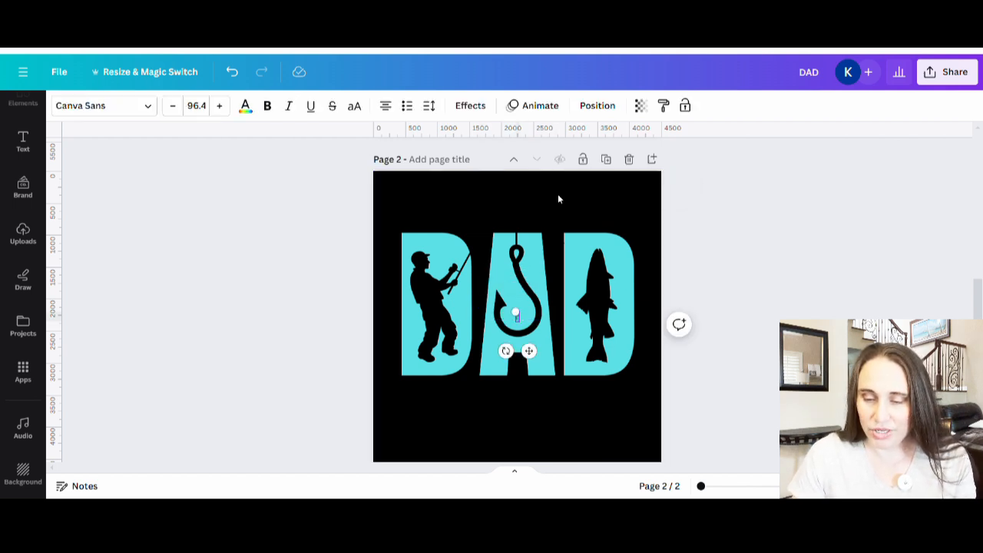
text(reel coo)
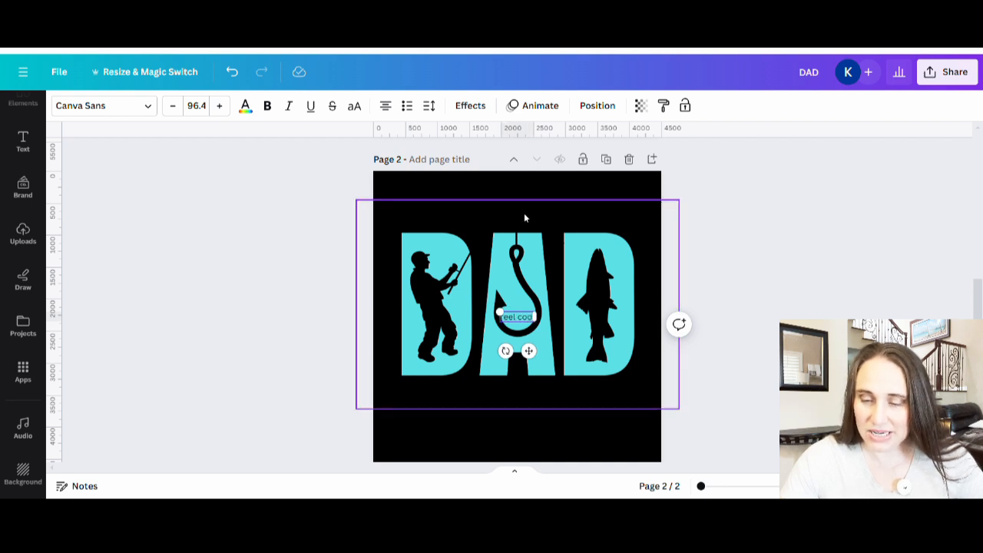
drag(501, 313, 391, 281)
drag(477, 314, 528, 211)
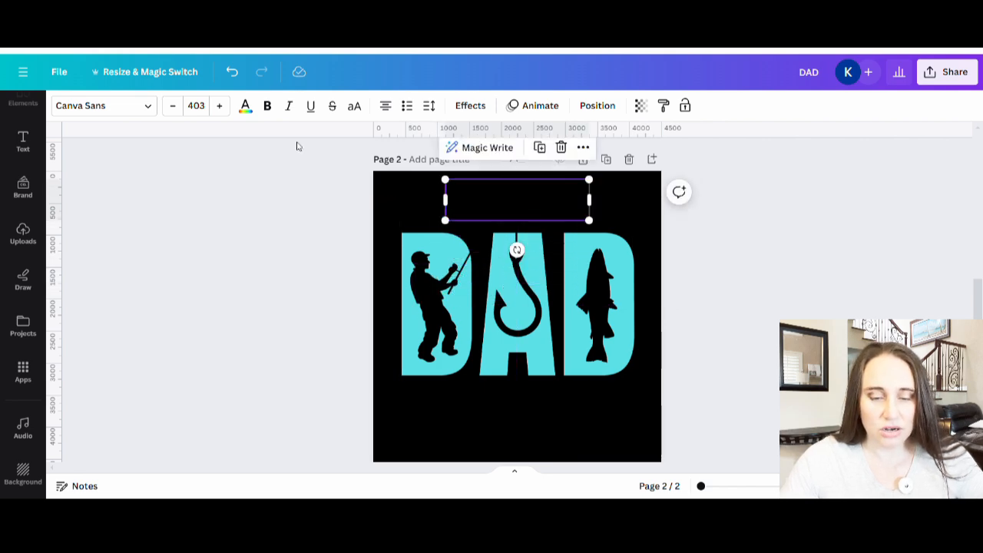
Colour the "reel cool" text white and enlarge it to font size 559
click(246, 105)
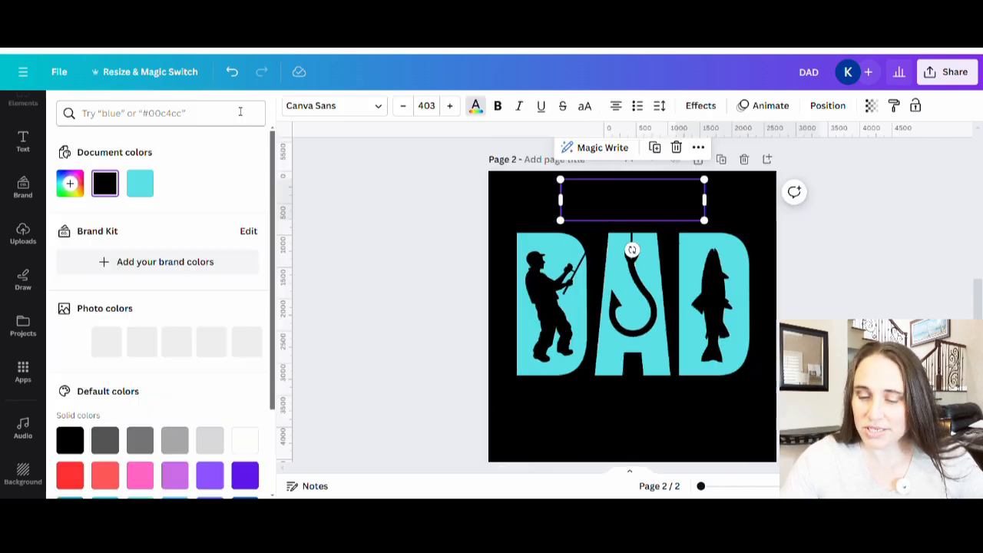
click(245, 437)
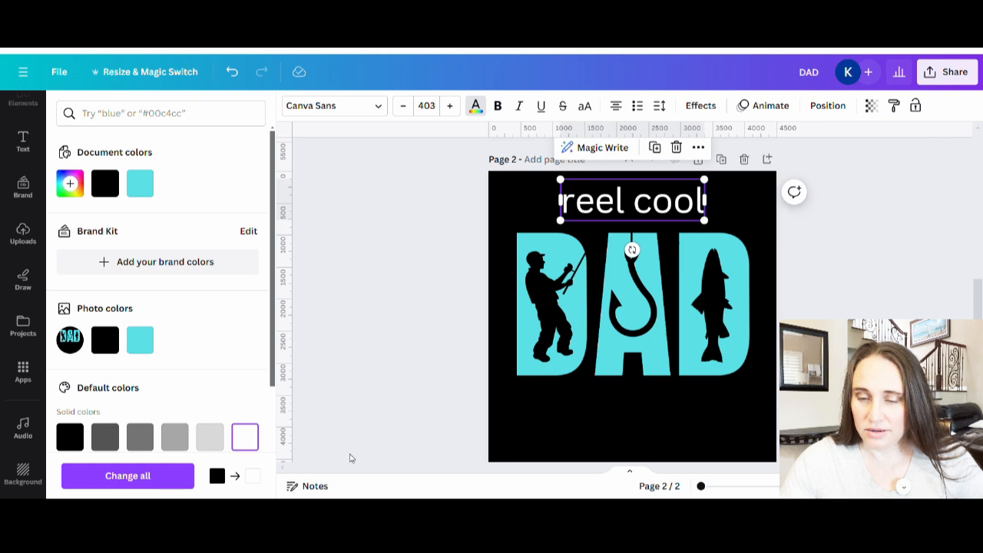
click(659, 446)
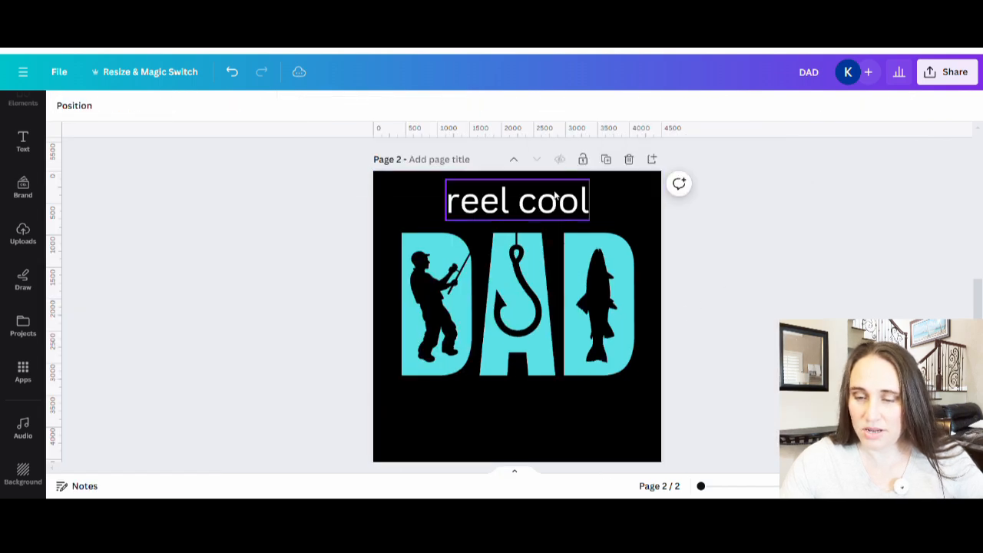
click(583, 219)
mouse_move(588, 220)
mouse_down()
mouse_move(642, 233)
mouse_move(578, 221)
mouse_up()
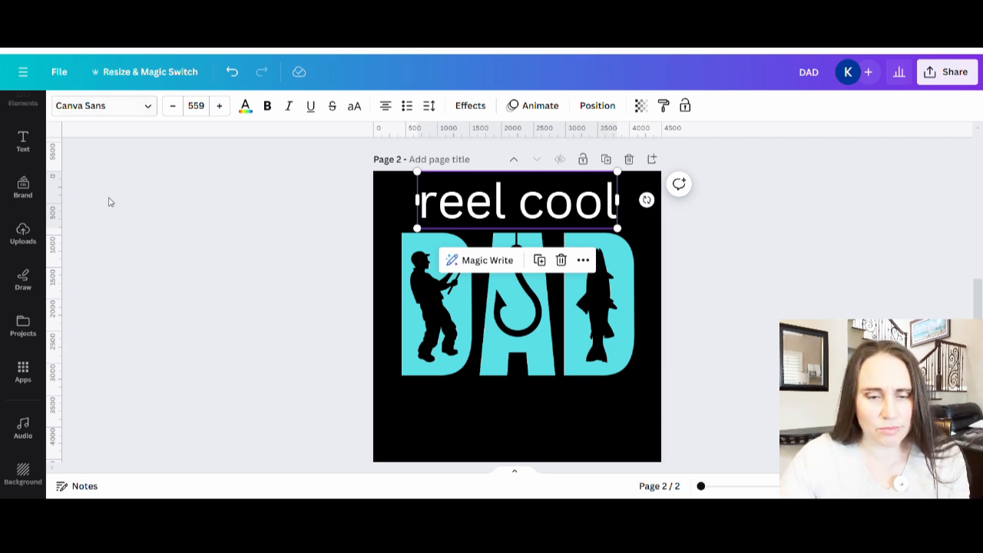
Change the font of the "reel cool" text to Hussar Bold, and deselect the text
click(114, 109)
click(135, 146)
text(hussar)
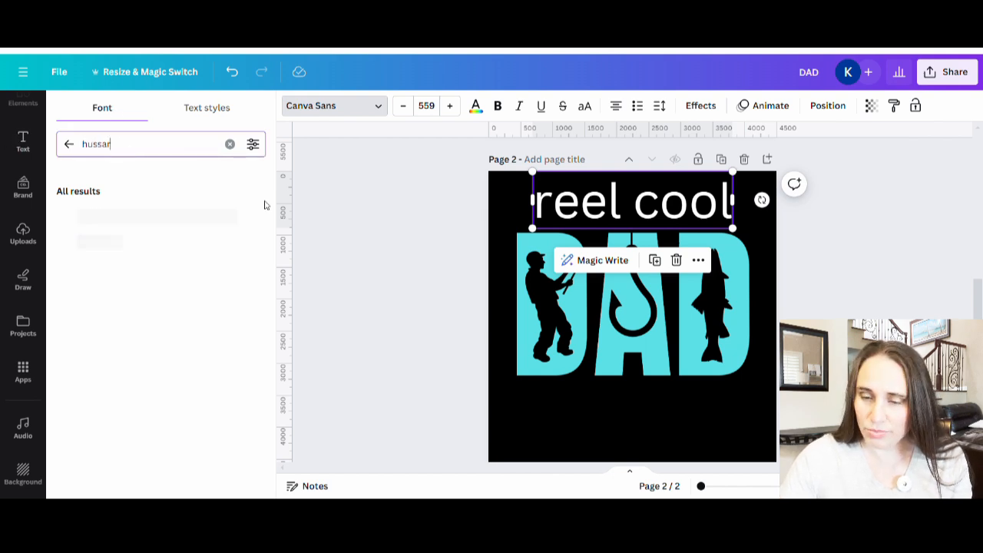
click(110, 218)
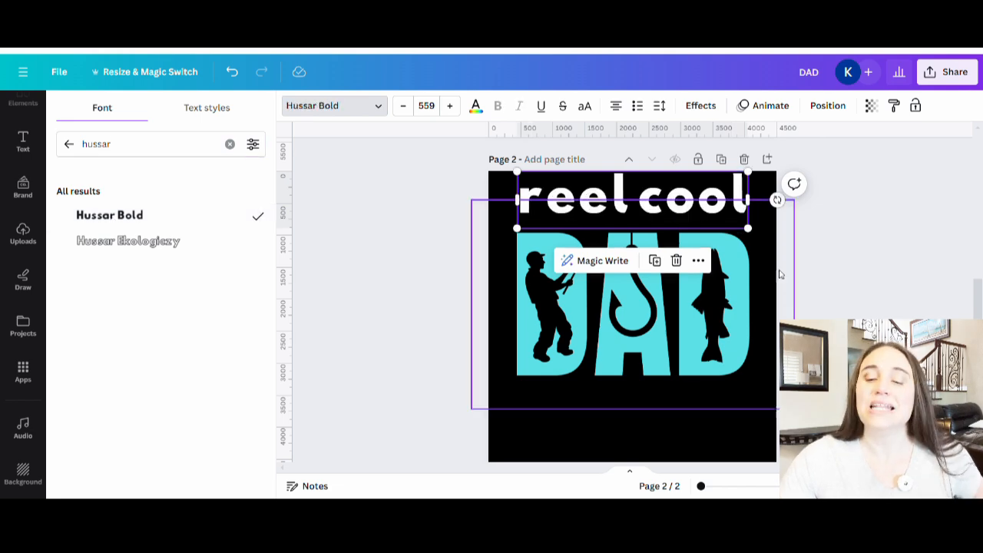
click(822, 282)
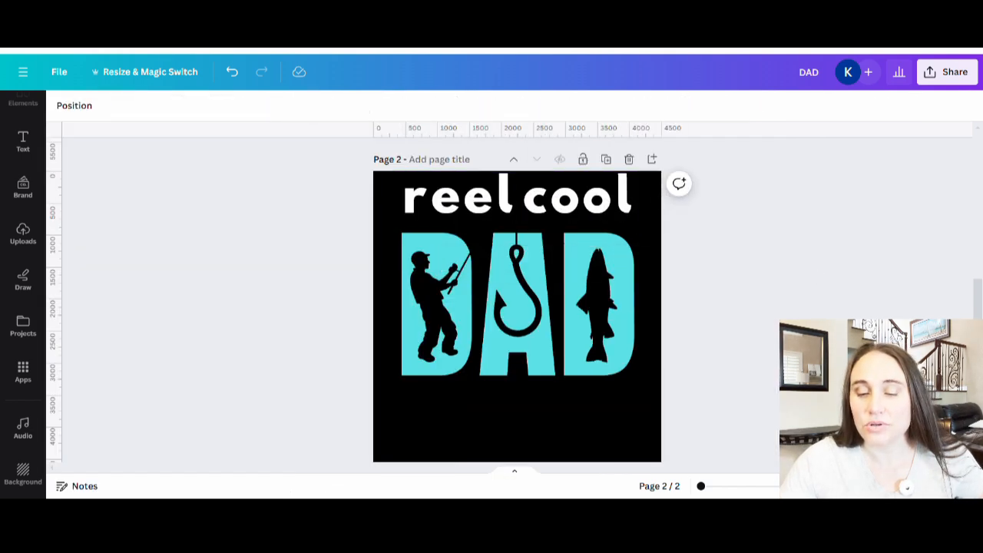
Move the "reel cool" text and the DAD image slightly lower on page 2, keeping a small gap between them
drag(622, 201, 613, 209)
click(814, 292)
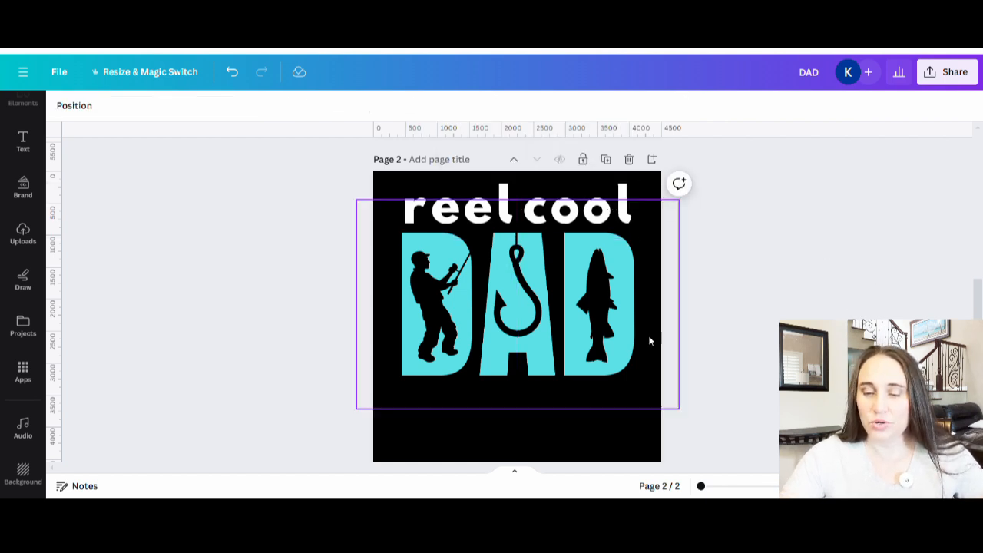
drag(607, 347, 607, 353)
click(821, 317)
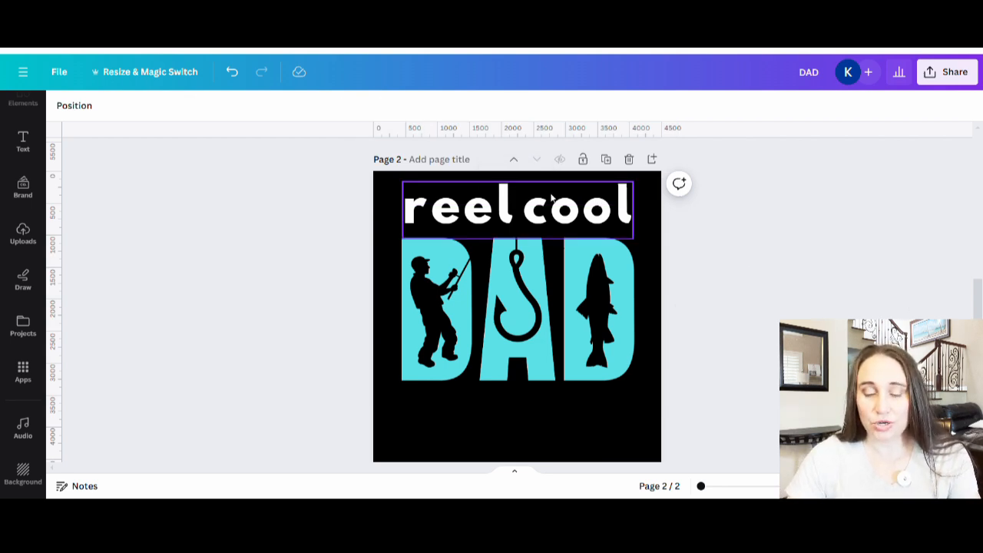
Title page 2 "reel cool"
text(reel cool)
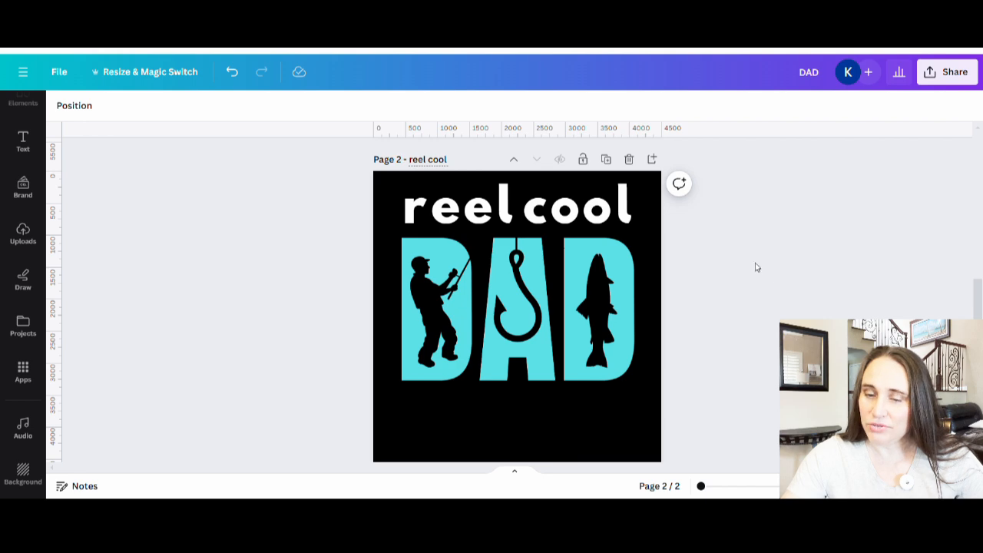
click(806, 263)
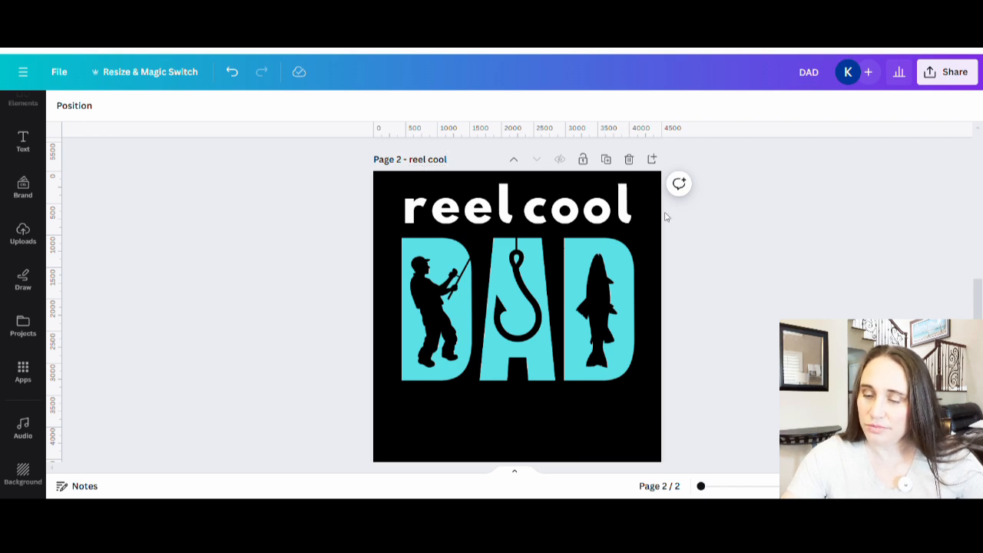
Download only page 2 as a PNG at size 1 with a transparent background
click(972, 77)
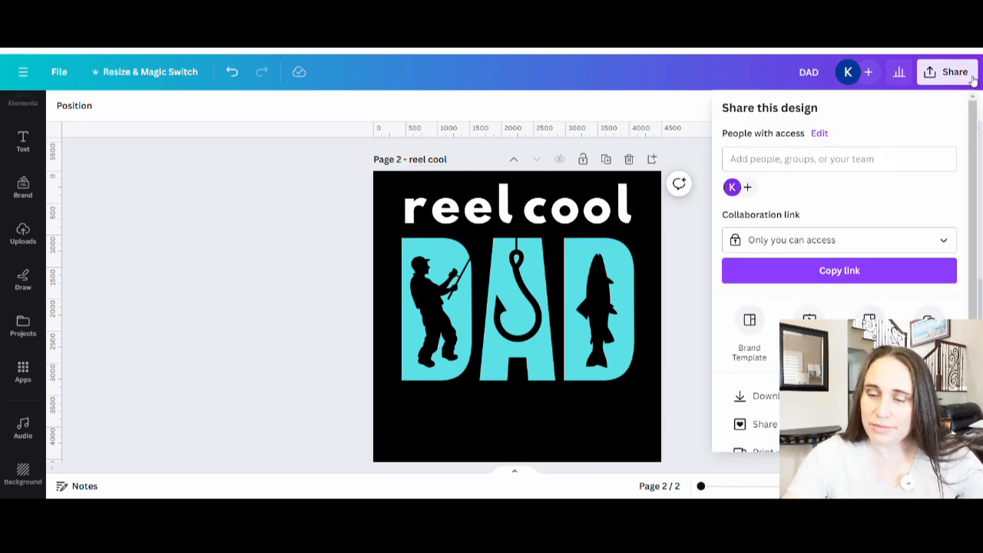
click(750, 395)
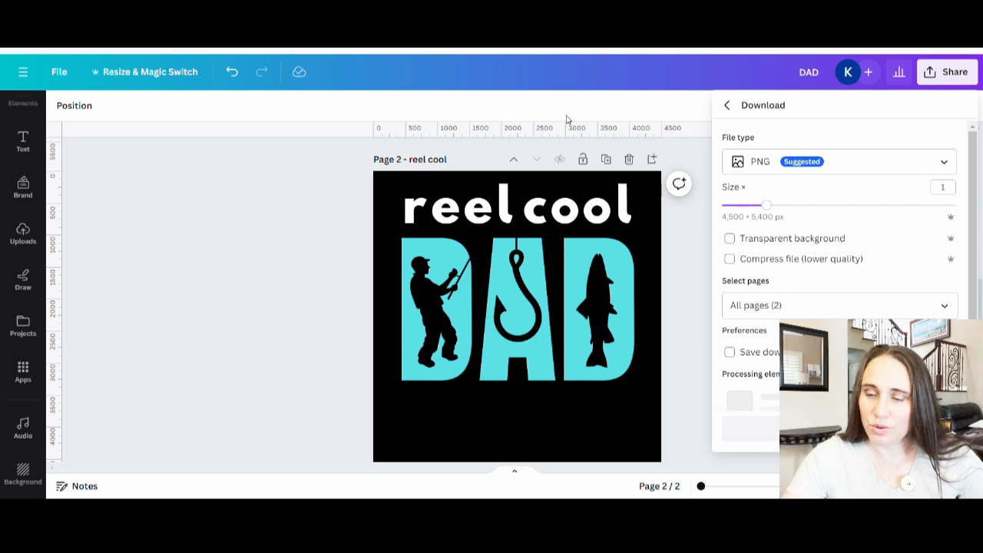
click(760, 239)
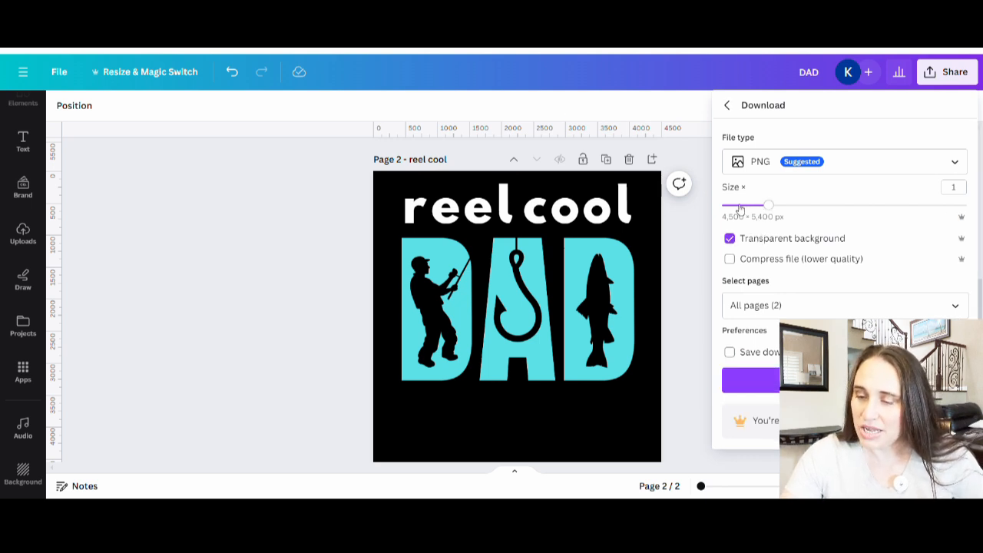
click(955, 305)
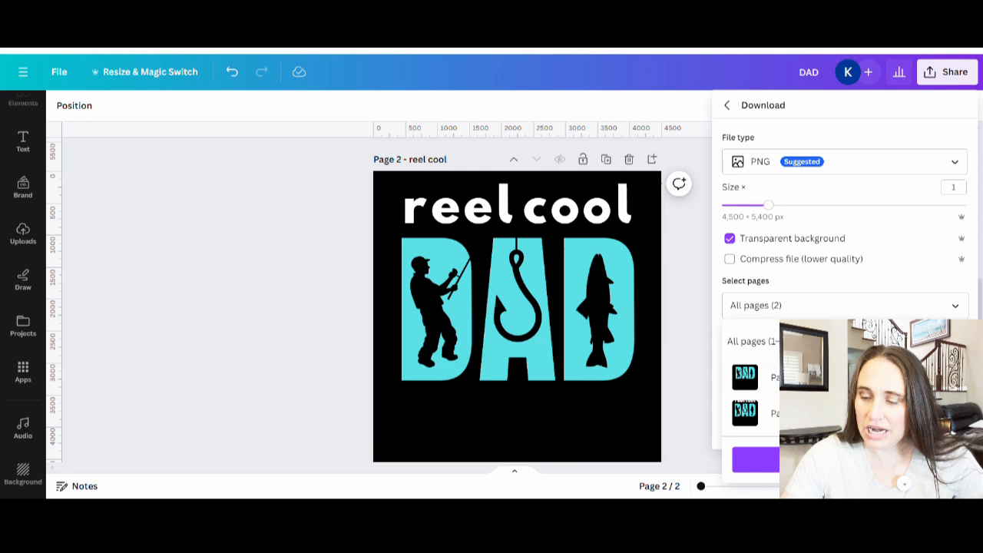
click(953, 377)
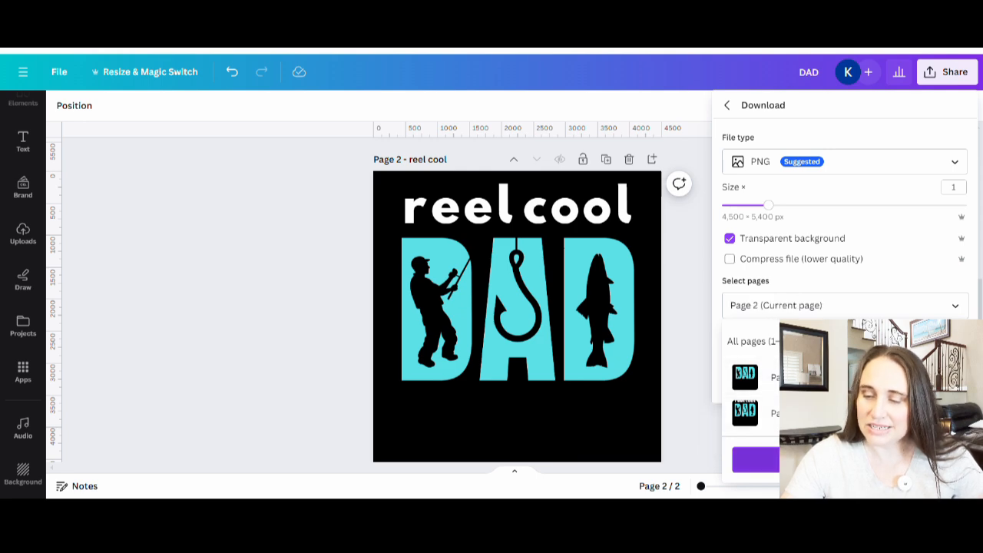
click(845, 460)
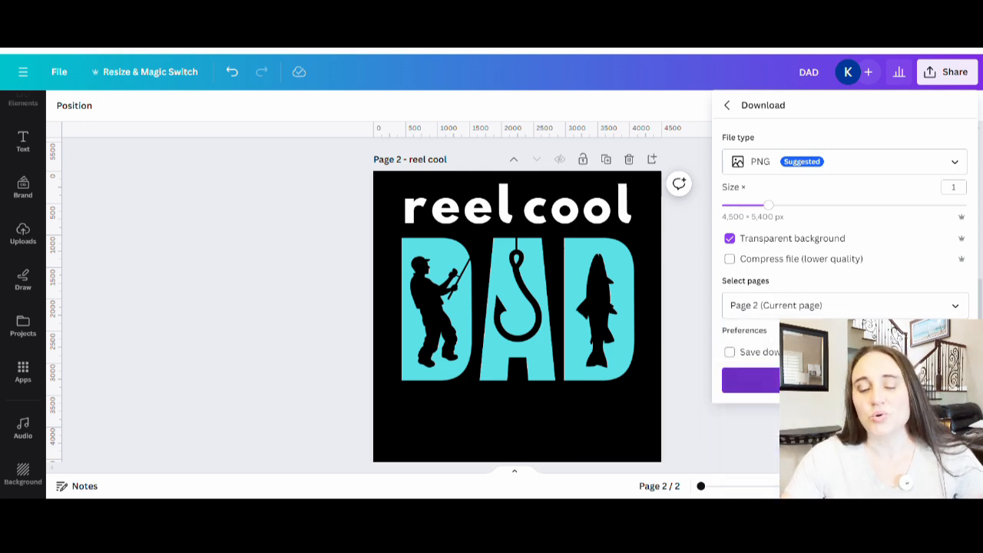
click(845, 380)
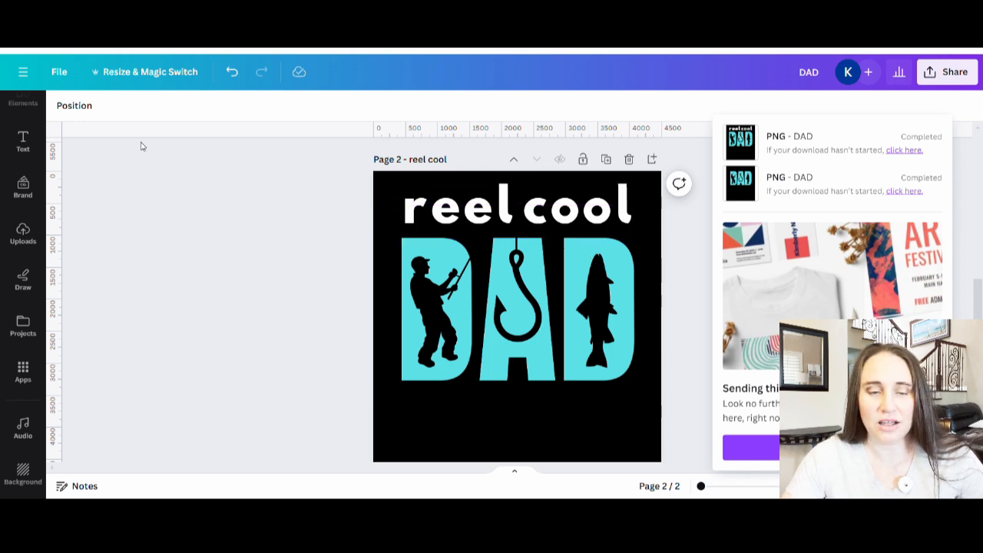
click(160, 75)
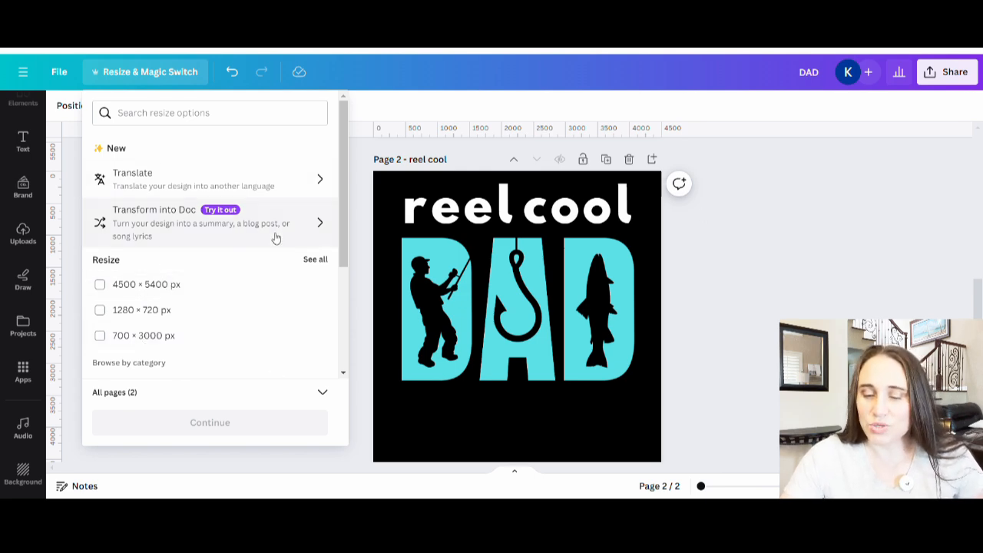
click(741, 219)
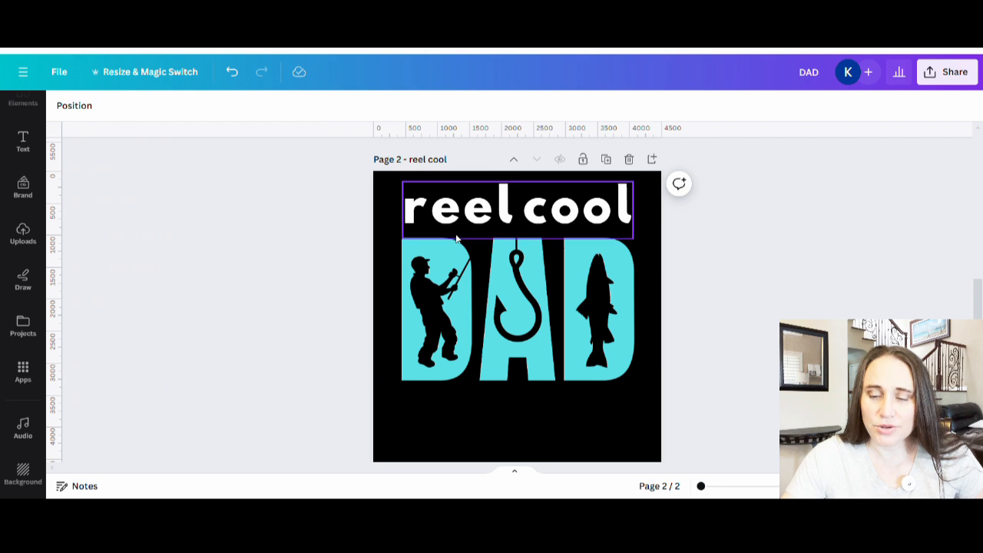